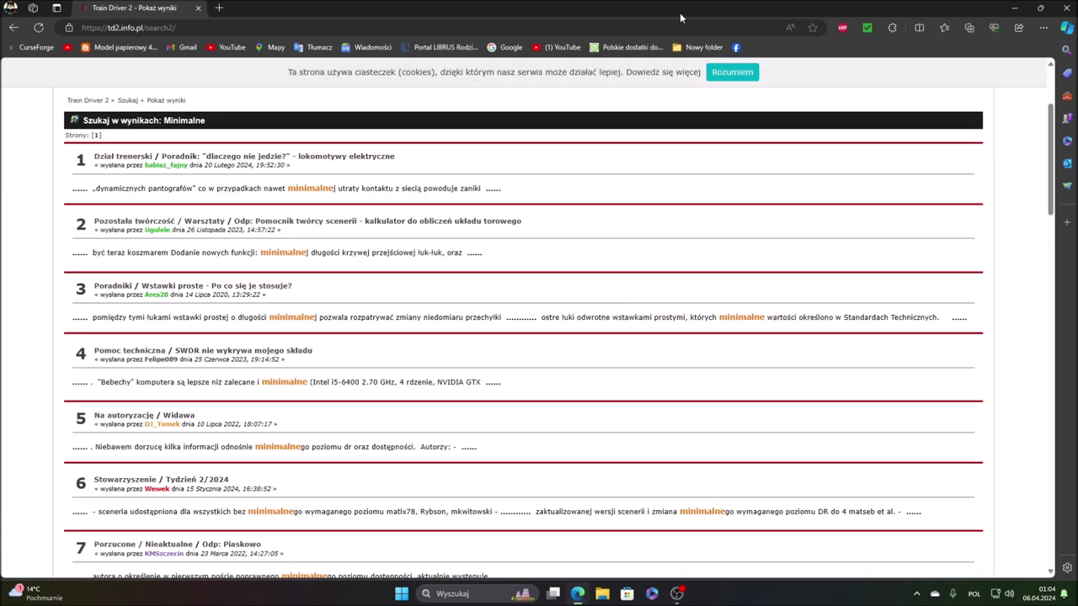
Run td2-setup.exe from the Pobrane folder in File Explorer and accept Polish as the installer language.
{"action": "scroll", "coordinate": [505, 222], "scroll_direction": "up", "scroll_amount": 2}
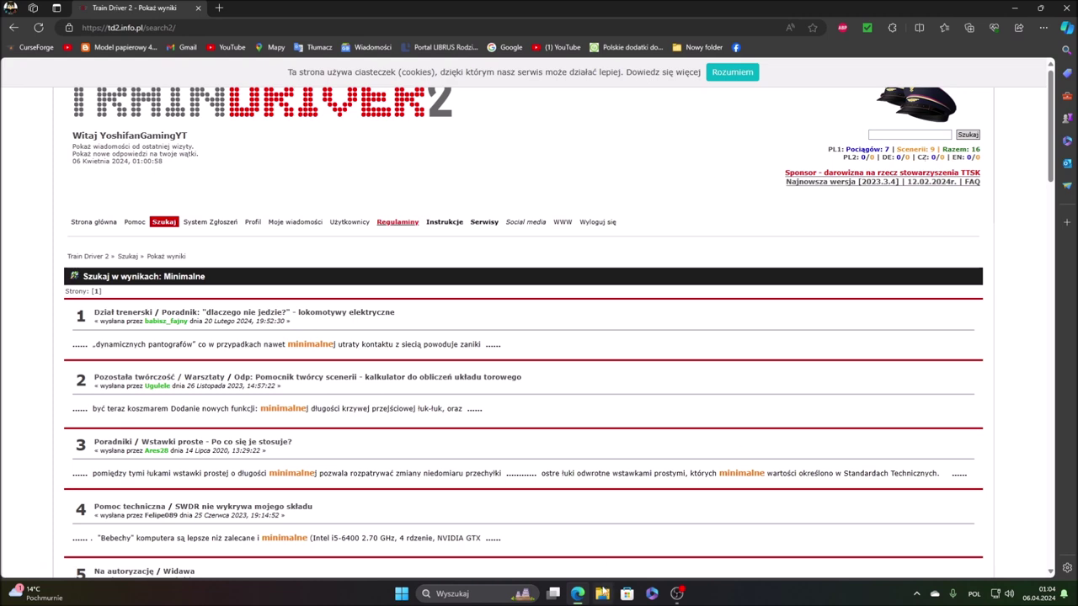
{"action": "left_click", "coordinate": [603, 593]}
{"action": "left_click", "coordinate": [371, 266]}
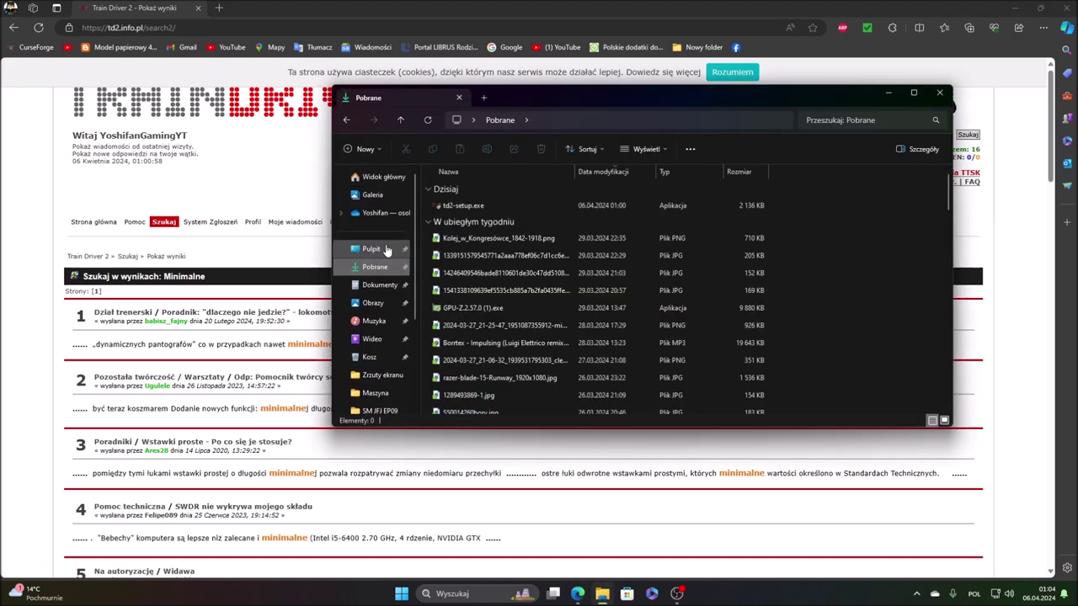
{"action": "double_click", "coordinate": [505, 207]}
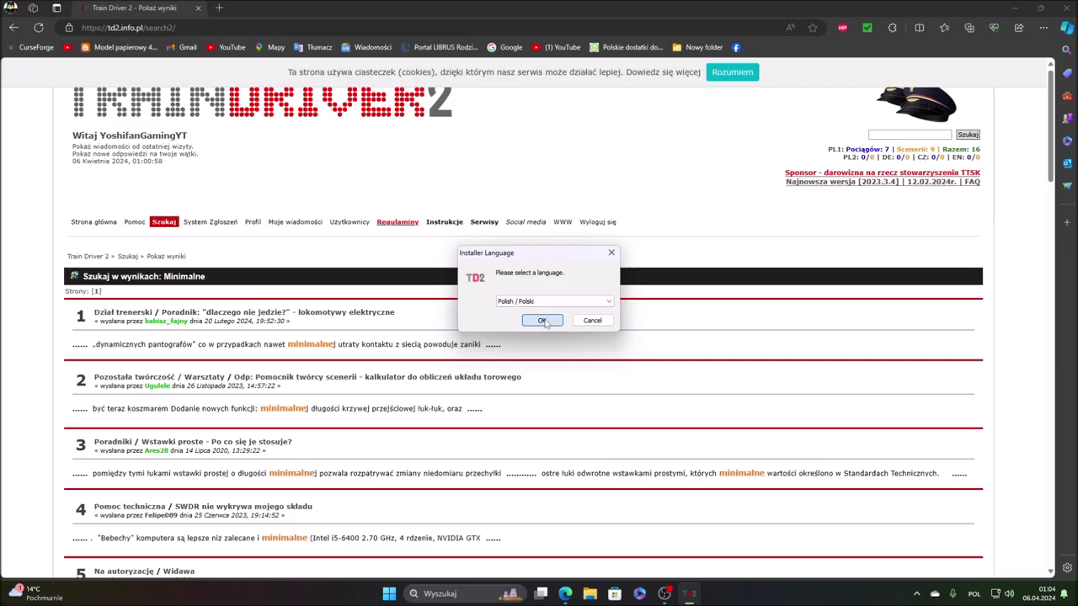
{"action": "left_click", "coordinate": [548, 318]}
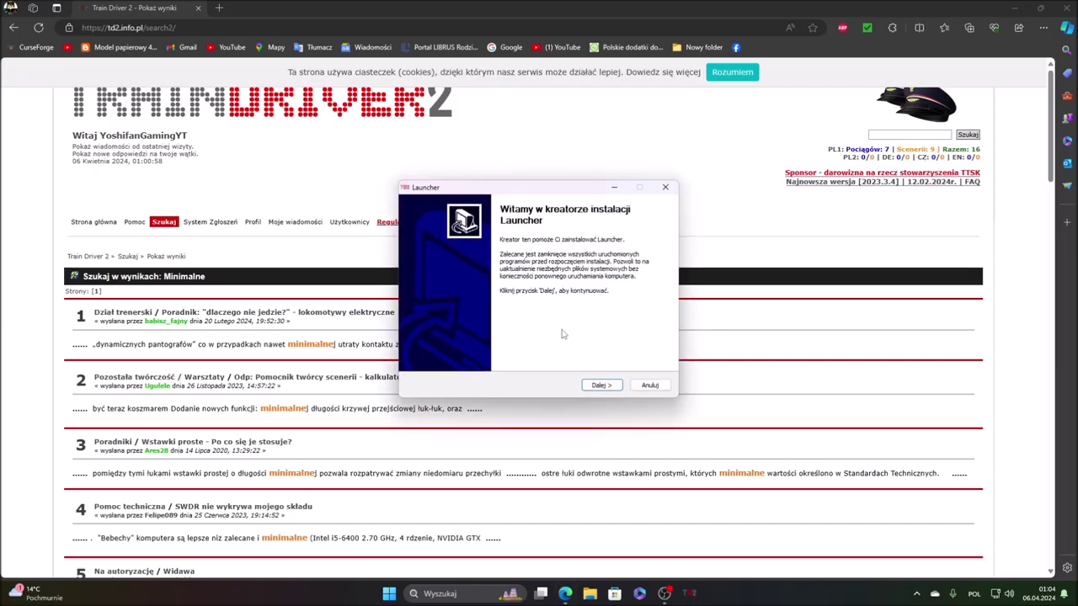
Install the Launcher with the wizard's default settings and finish the setup.
{"action": "left_click", "coordinate": [603, 386]}
{"action": "left_click", "coordinate": [603, 386]}
{"action": "left_click", "coordinate": [603, 386]}
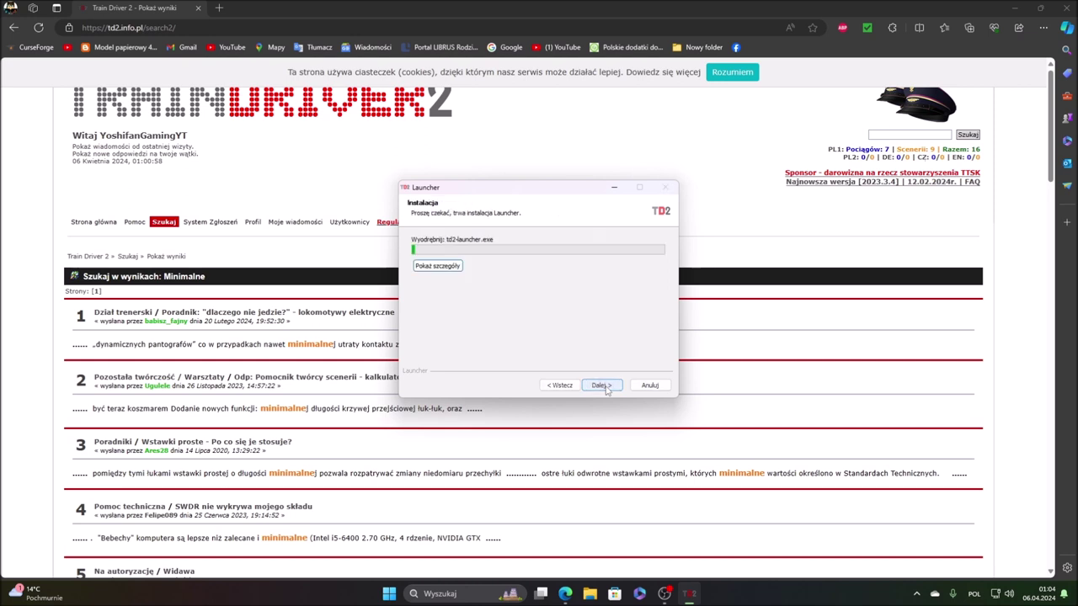
{"action": "left_click", "coordinate": [603, 385]}
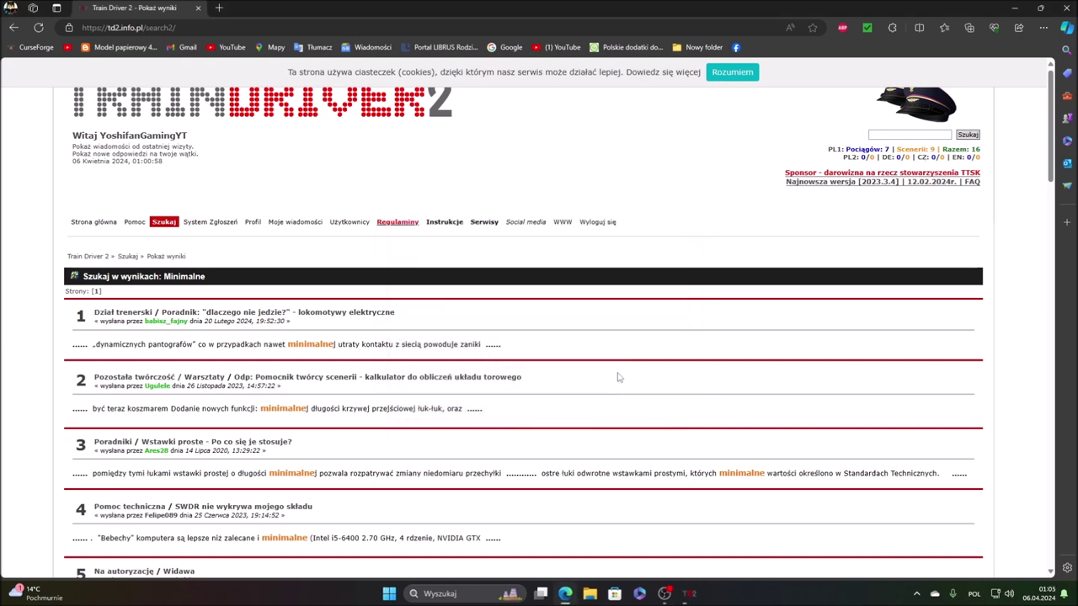
Bring up the Train Driver 2 launcher's login panel, and briefly open and hide OBS Studio.
{"action": "mouse_move", "coordinate": [689, 593]}
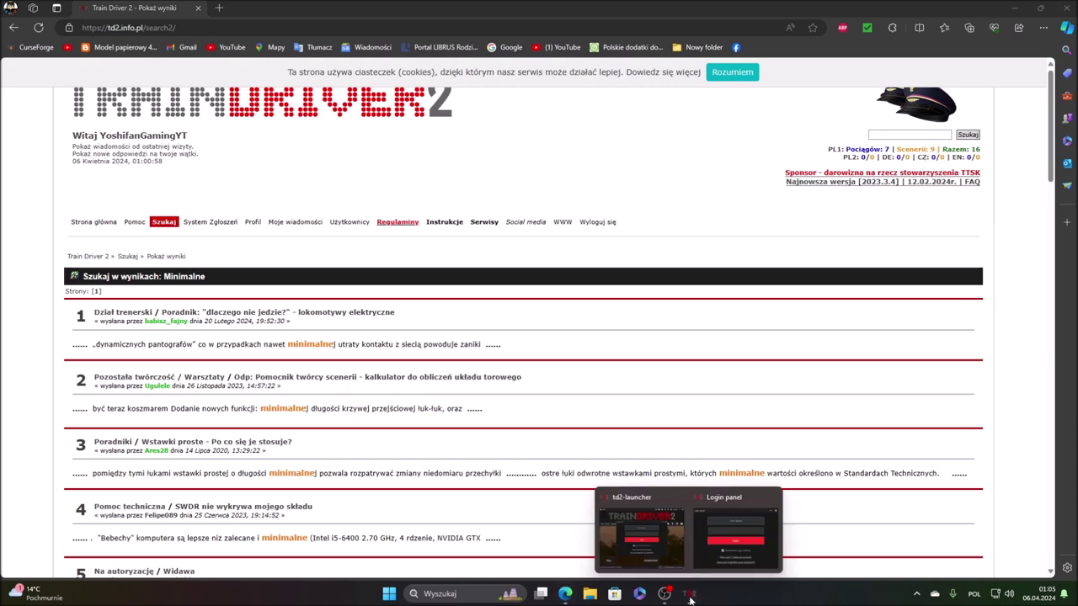
{"action": "left_click", "coordinate": [716, 546]}
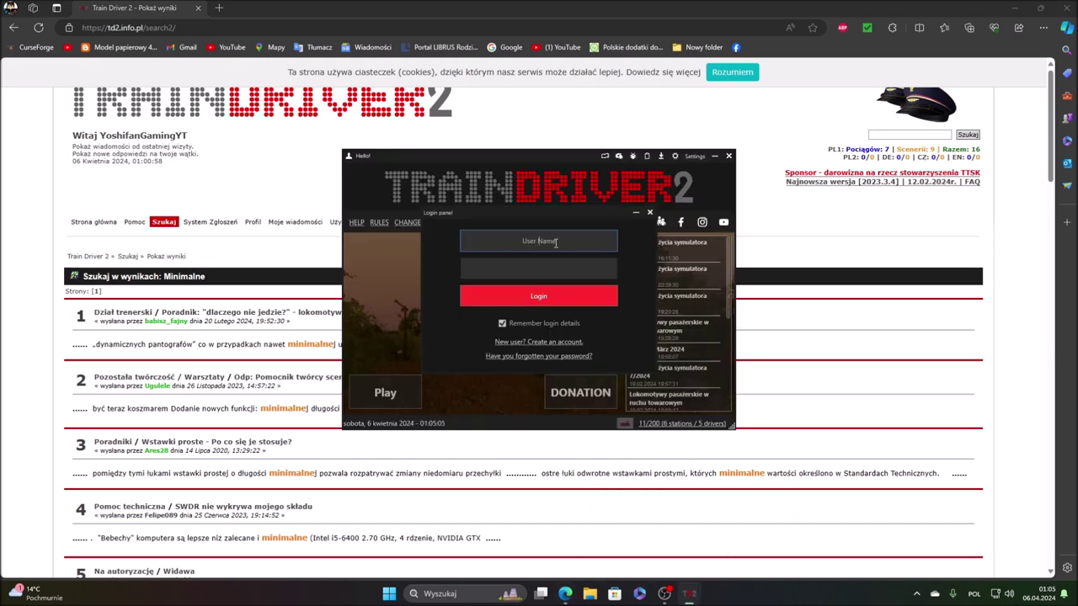
{"action": "left_click", "coordinate": [667, 596]}
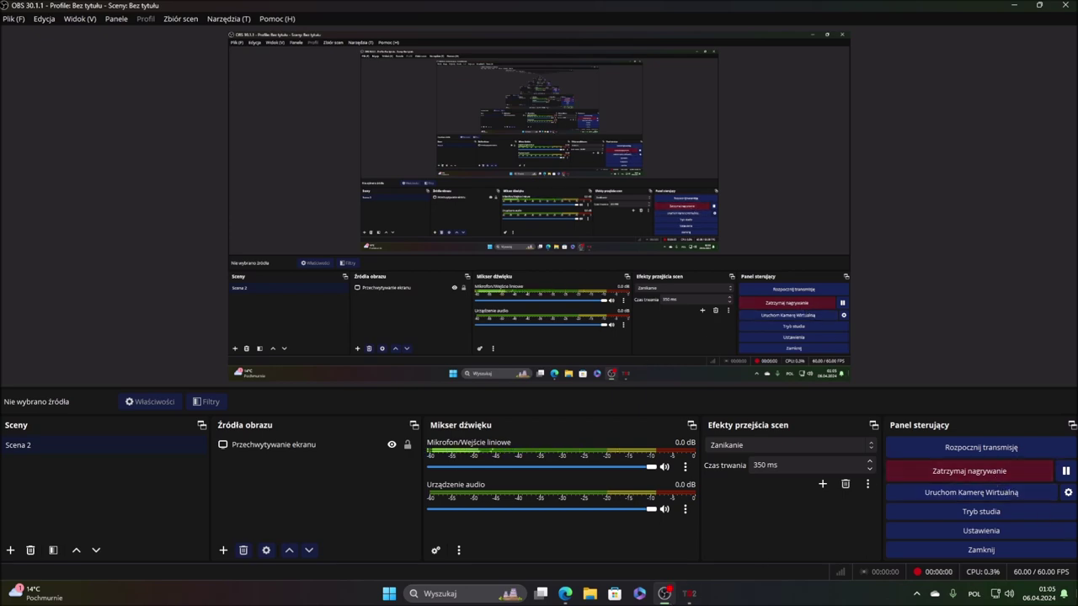
{"action": "left_click", "coordinate": [665, 594]}
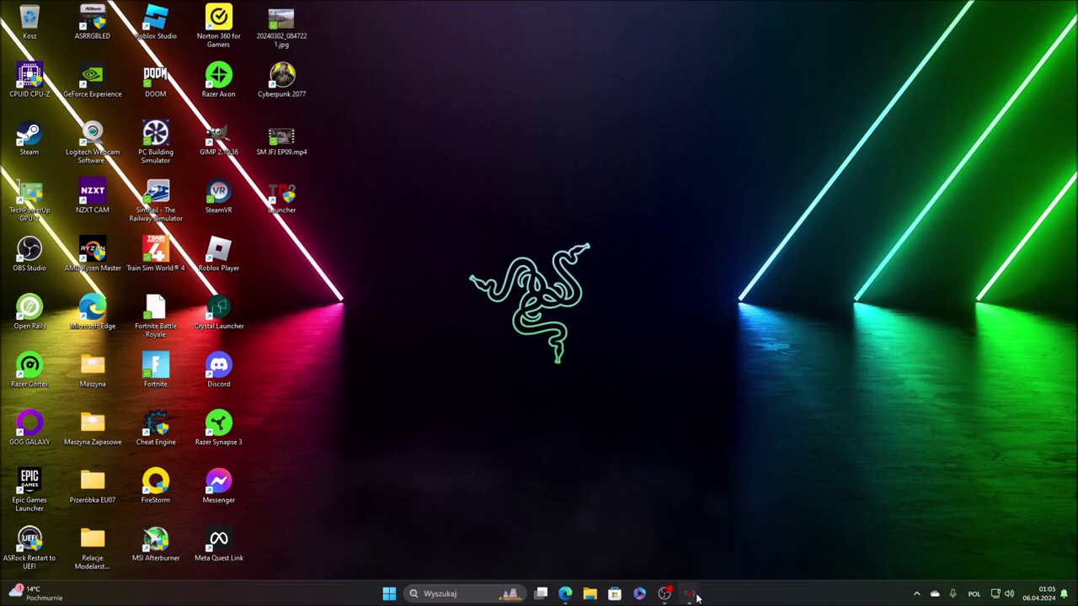
Return to the Train Driver 2 launcher, look through the About program version notes and close them.
{"action": "mouse_move", "coordinate": [689, 594]}
{"action": "left_click", "coordinate": [767, 543]}
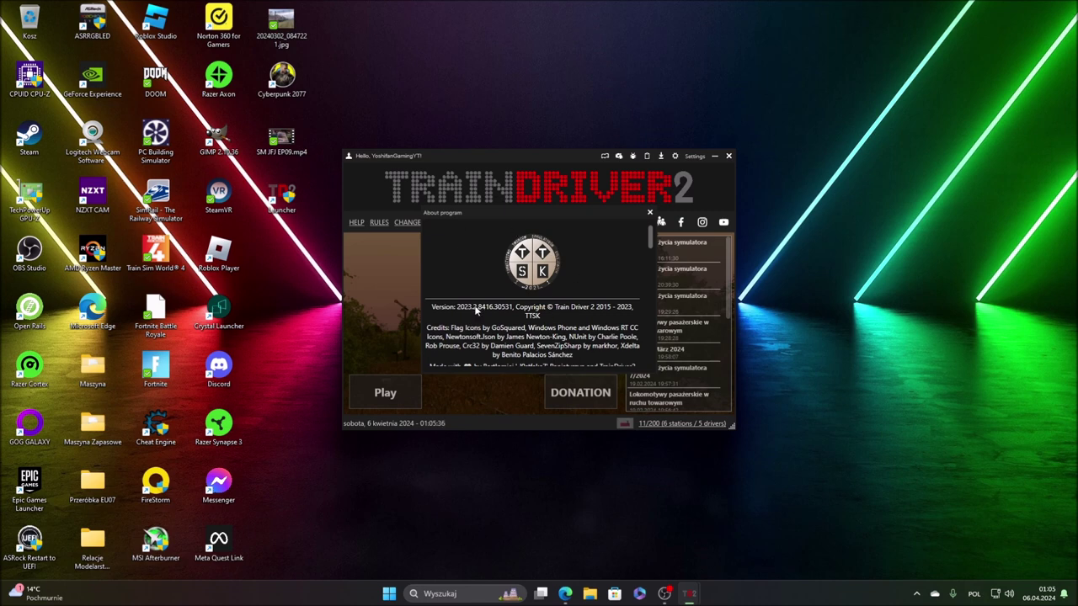
{"action": "scroll", "coordinate": [471, 311], "scroll_direction": "down", "scroll_amount": 10}
{"action": "scroll", "coordinate": [557, 277], "scroll_direction": "down", "scroll_amount": 10}
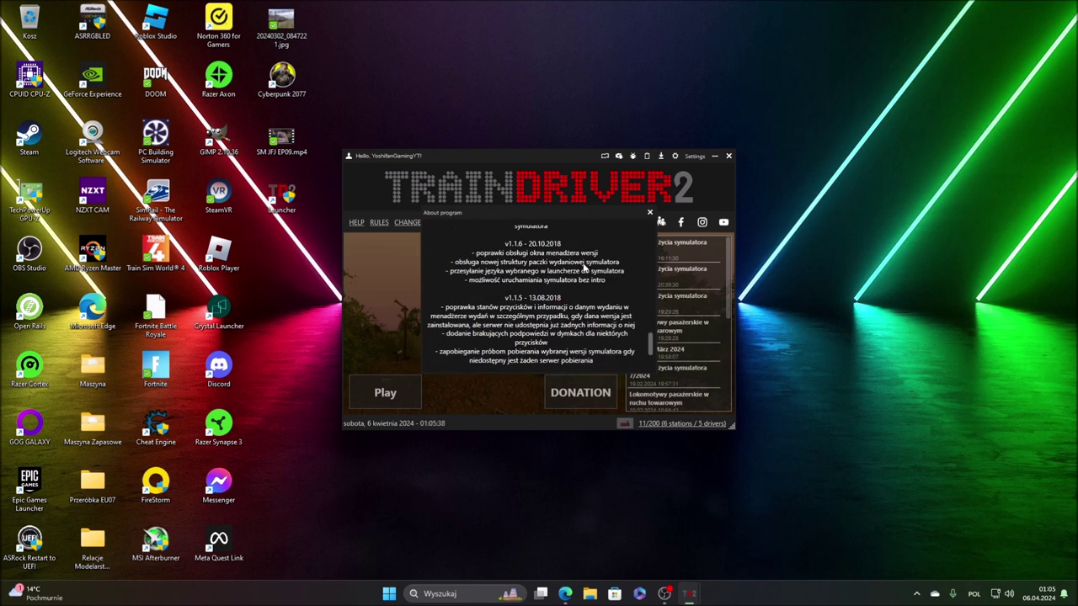
{"action": "left_click", "coordinate": [650, 213]}
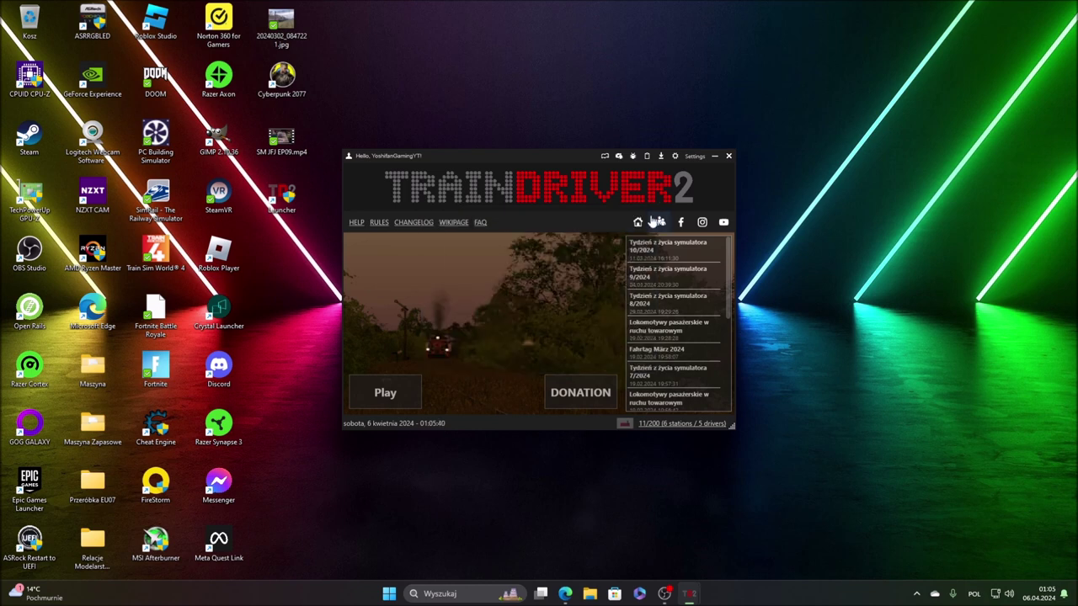
Try to start the simulator, dismiss the notice, begin downloading release 2023.3.4 and expand Dokumenty in the folder selection.
{"action": "left_click", "coordinate": [386, 405]}
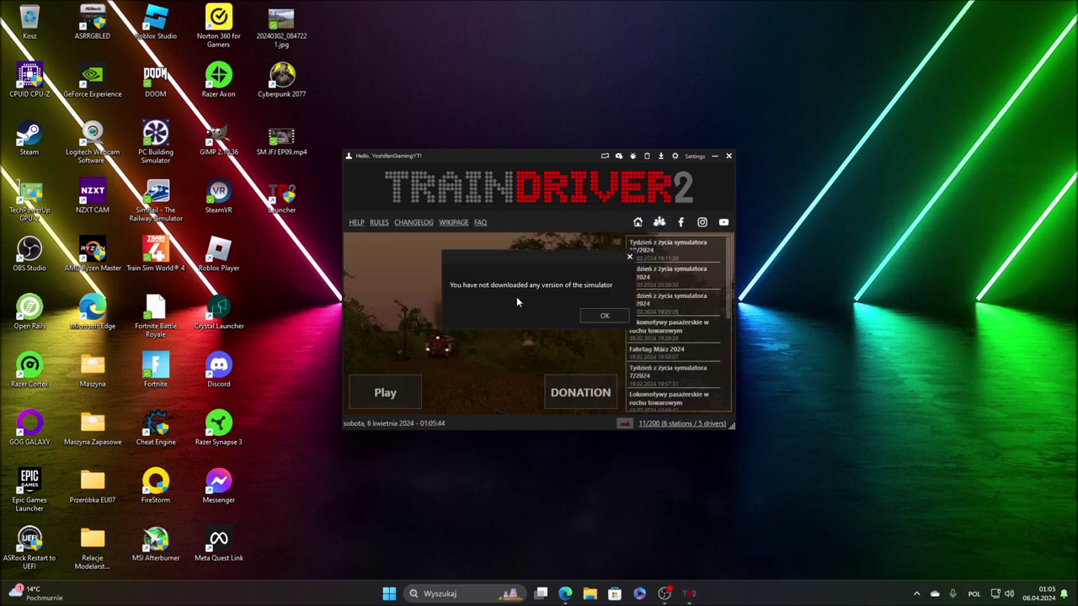
{"action": "left_click", "coordinate": [624, 313]}
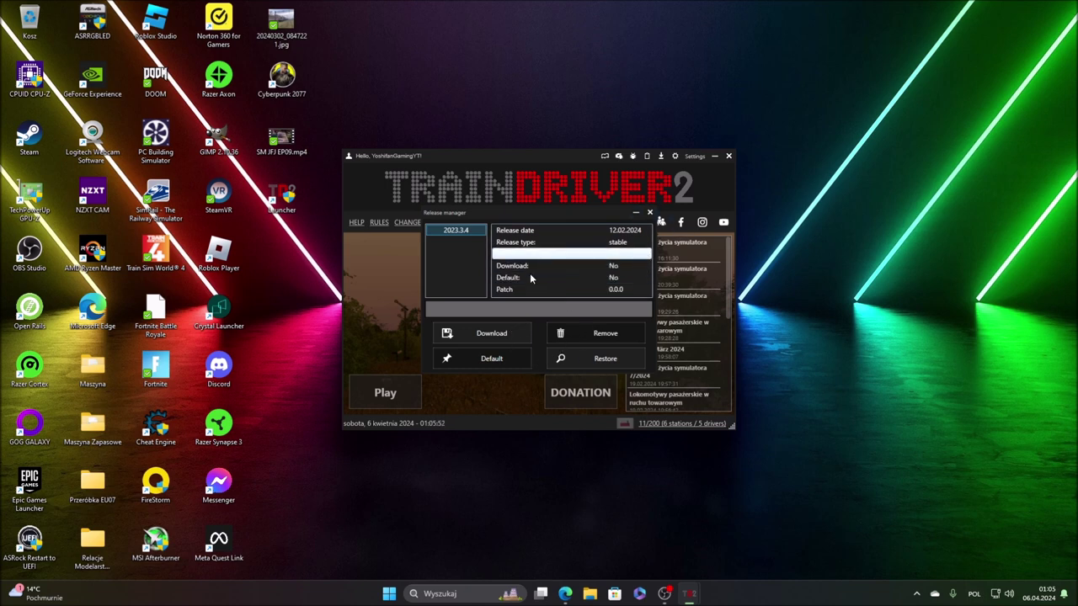
{"action": "left_click", "coordinate": [487, 334]}
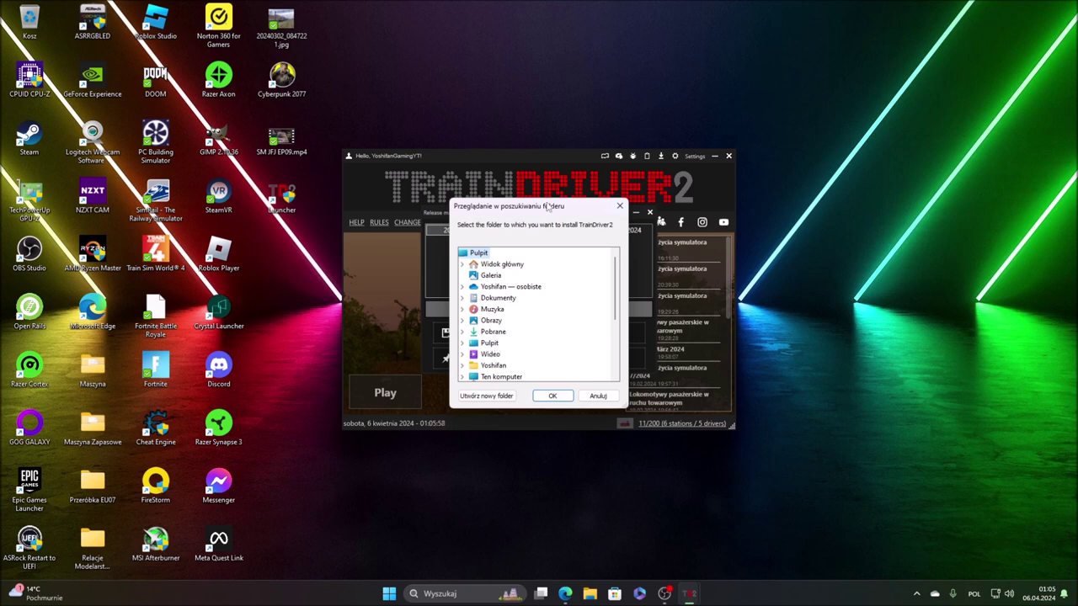
{"action": "left_click_drag", "start_coordinate": [554, 211], "coordinate": [595, 198]}
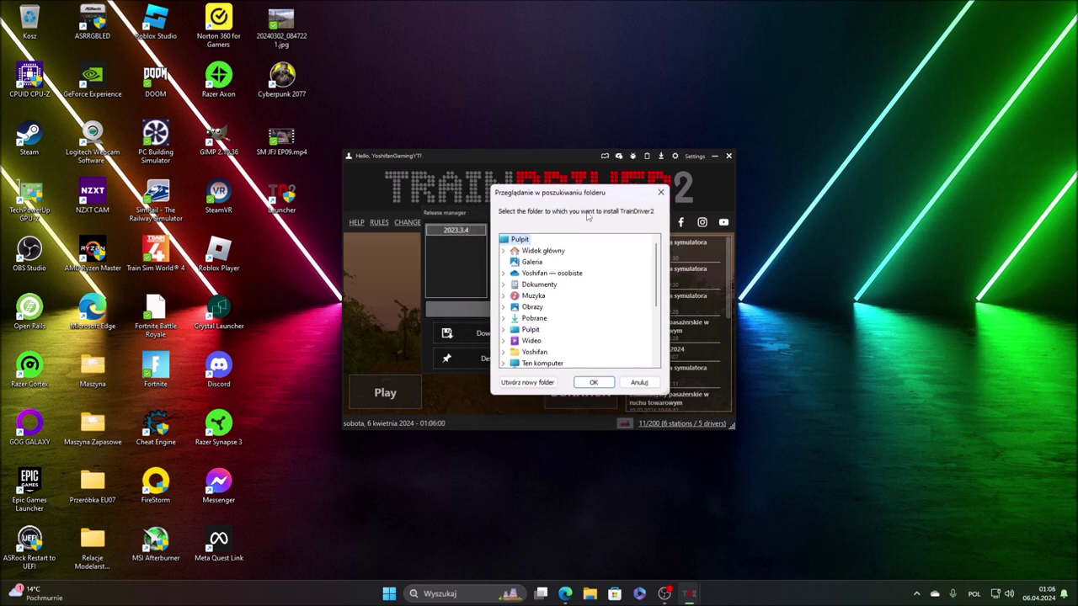
{"action": "double_click", "coordinate": [540, 287]}
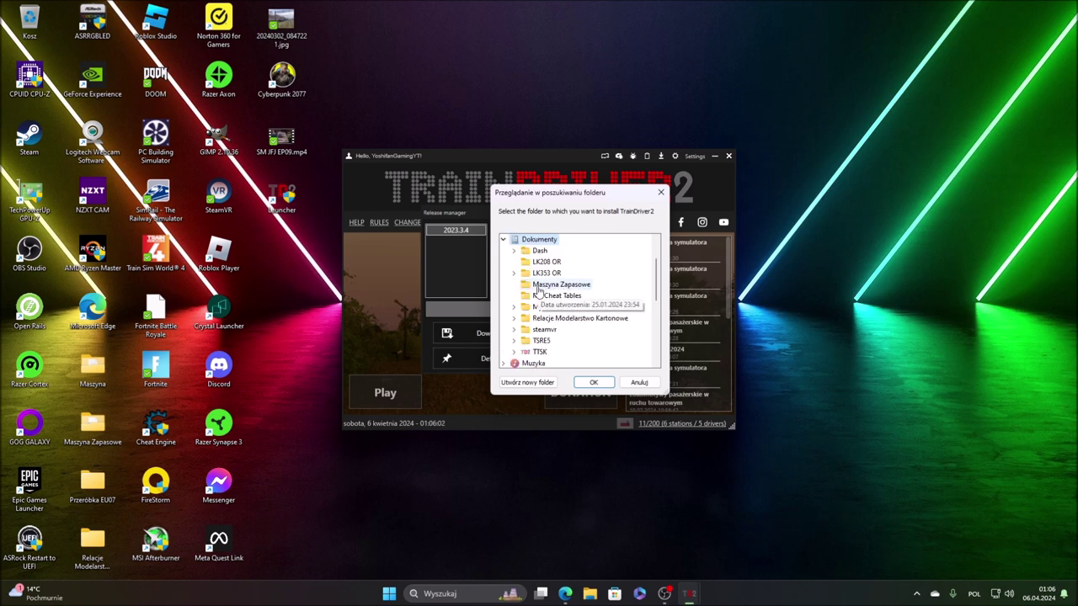
{"action": "right_click", "coordinate": [629, 279]}
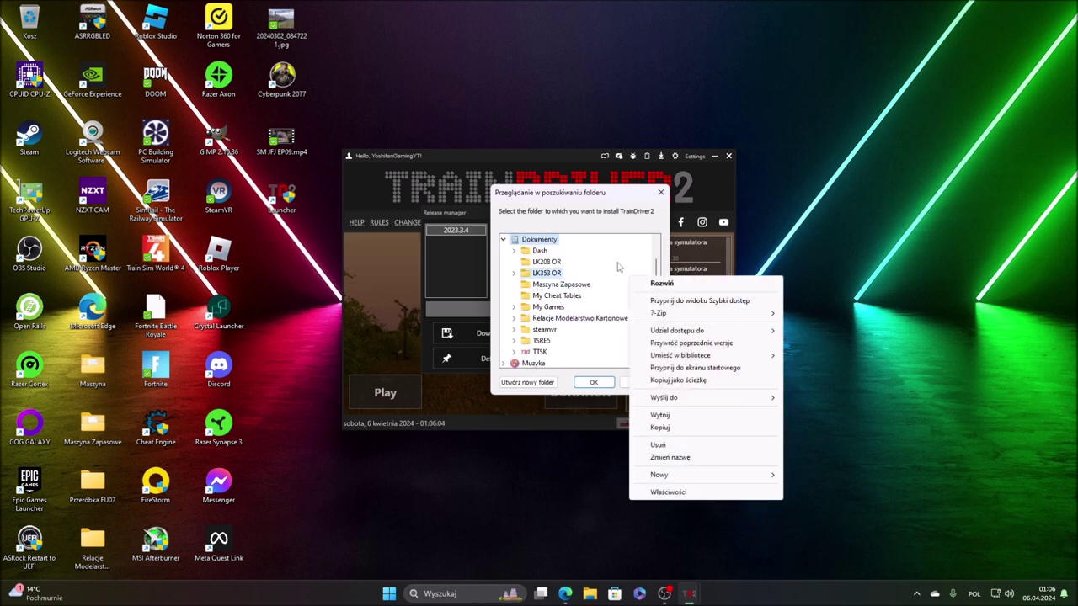
{"action": "left_click", "coordinate": [622, 264]}
{"action": "key", "text": "Left"}
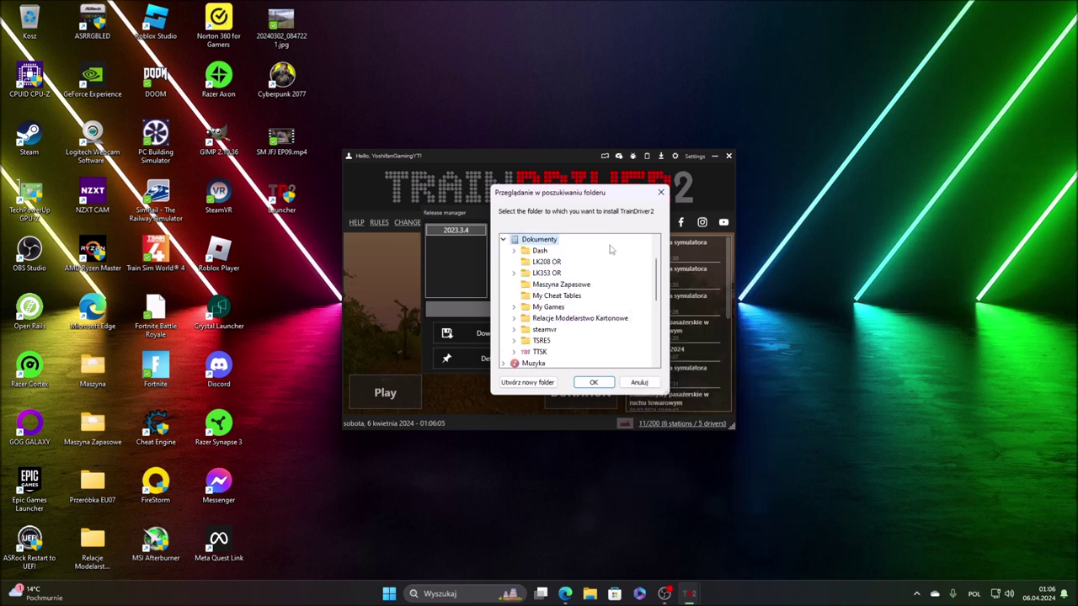
Create a new folder named TD2 inside Dokumenty and confirm it as the TrainDriver2 installation folder.
{"action": "right_click", "coordinate": [543, 244]}
{"action": "mouse_move", "coordinate": [602, 401]}
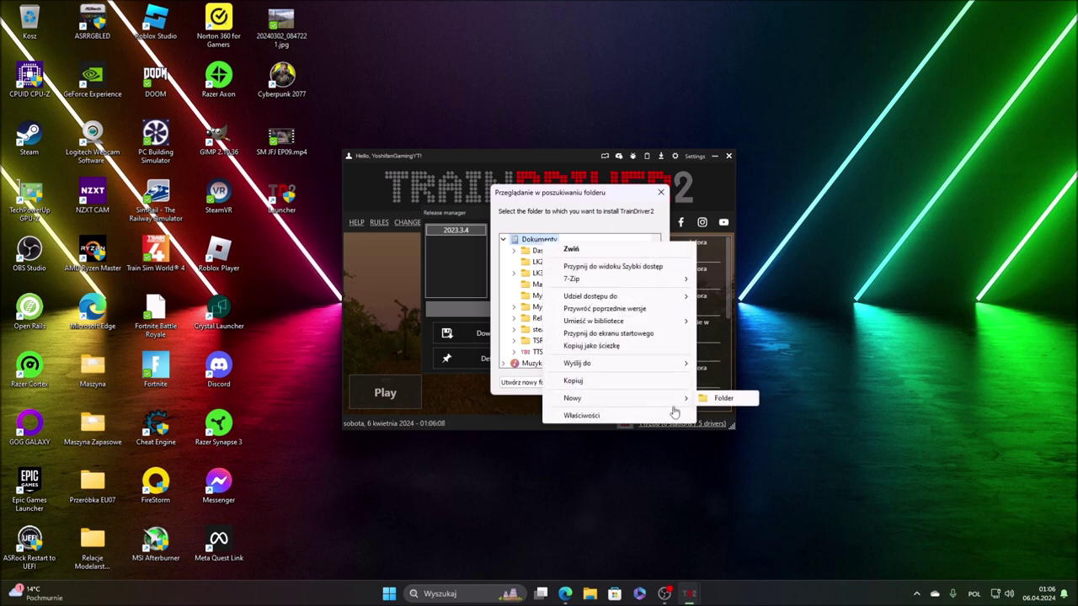
{"action": "left_click", "coordinate": [729, 401]}
{"action": "key", "text": "BackSpace"}
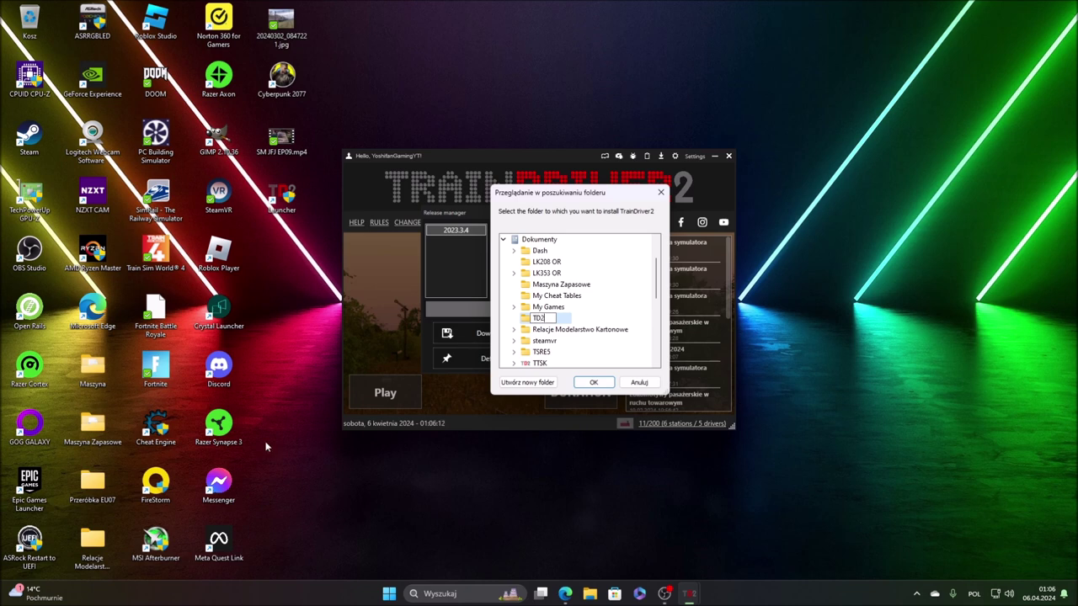
{"action": "left_click", "coordinate": [596, 384]}
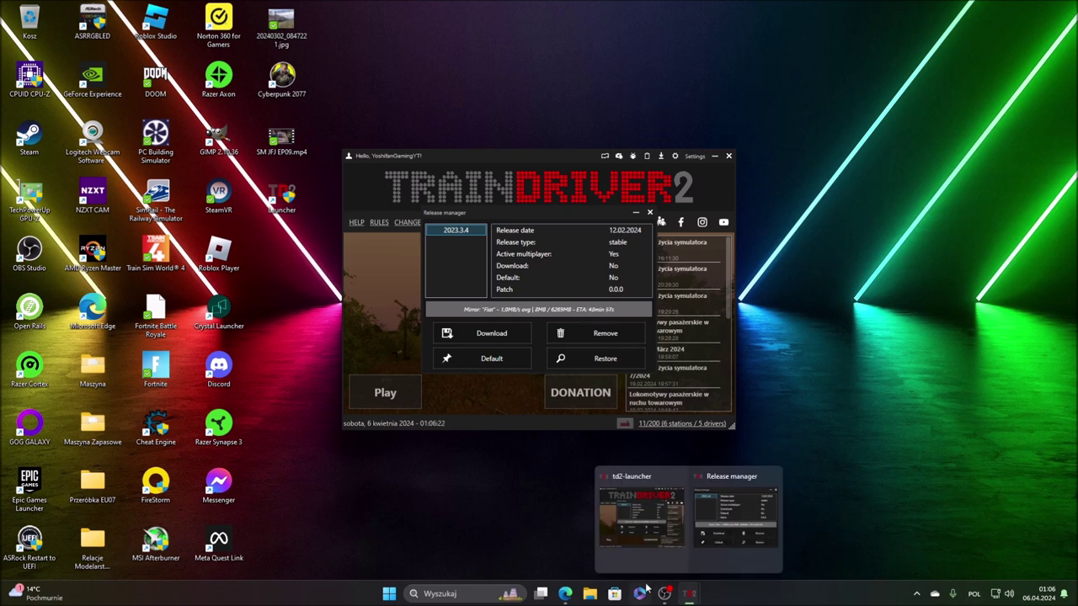
Start a recording in OBS Studio, check the release download's progress in the launcher and show the desktop.
{"action": "mouse_move", "coordinate": [666, 600]}
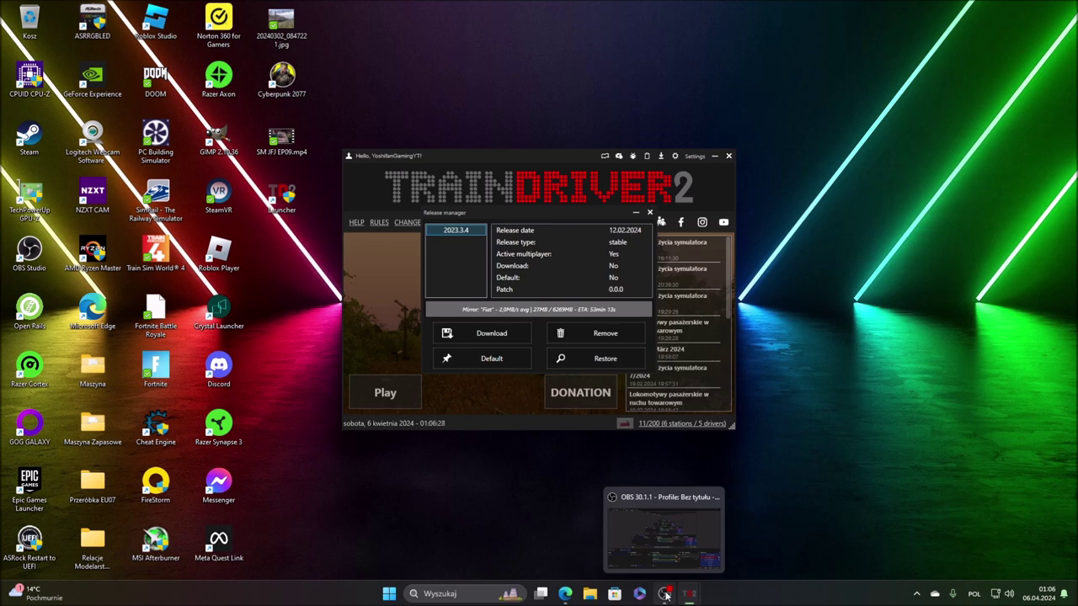
{"action": "left_click", "coordinate": [664, 594]}
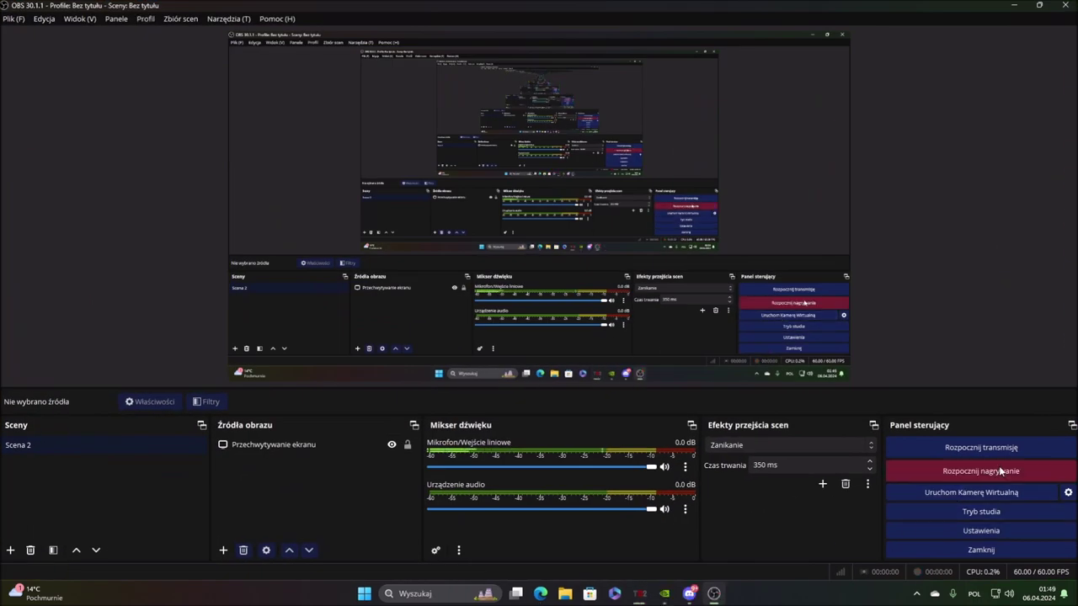
{"action": "left_click", "coordinate": [1000, 472]}
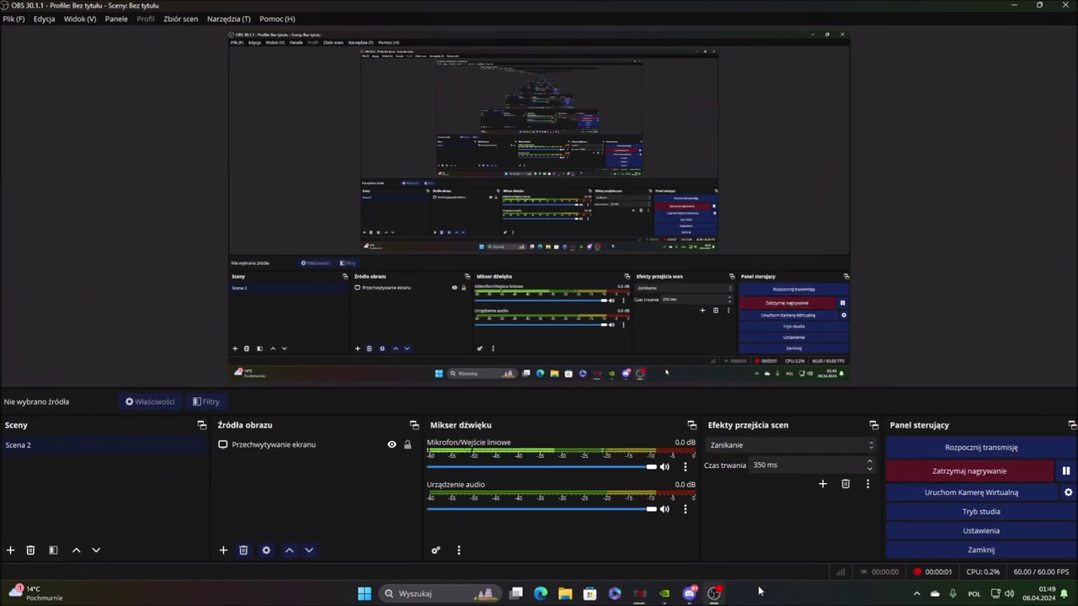
{"action": "left_click", "coordinate": [602, 522]}
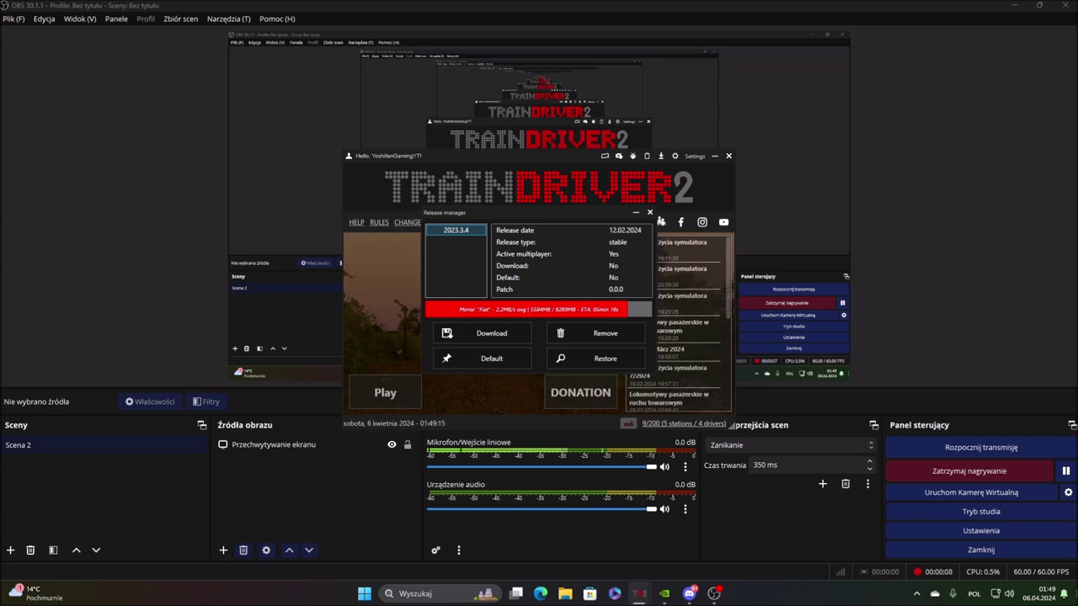
{"action": "left_click", "coordinate": [1074, 594]}
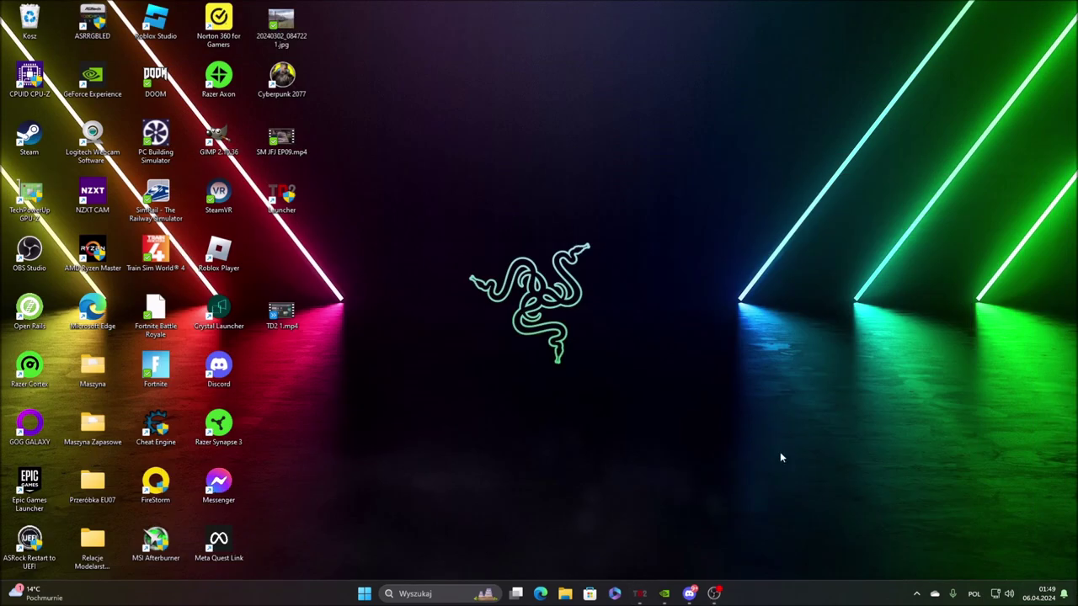
Switch to GeForce Experience, compare the available and installed Game Ready drivers, and minimise the window.
{"action": "left_click", "coordinate": [664, 594]}
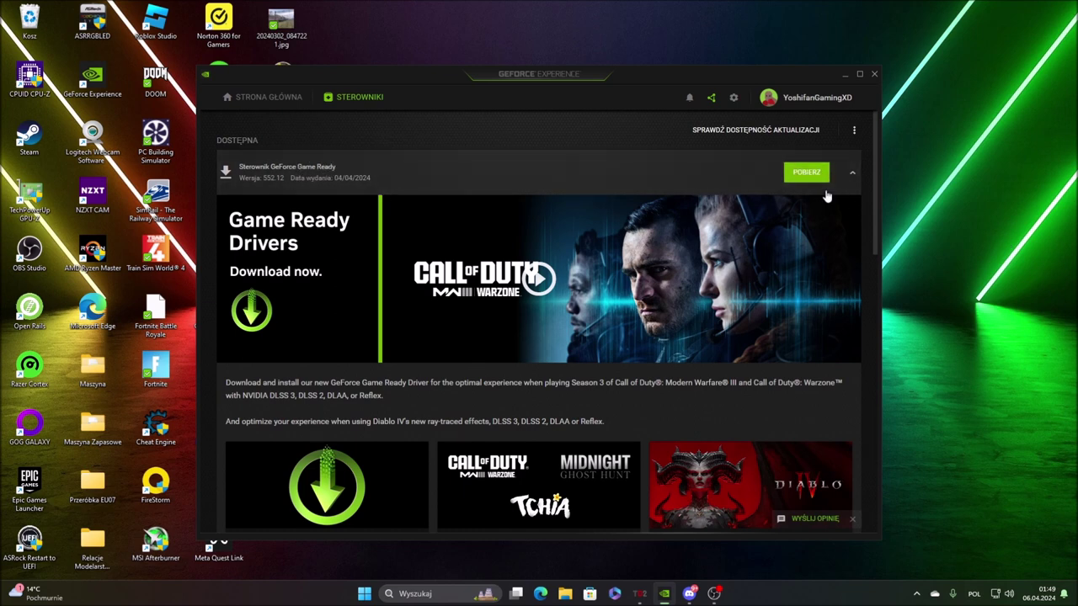
{"action": "left_click", "coordinate": [852, 173]}
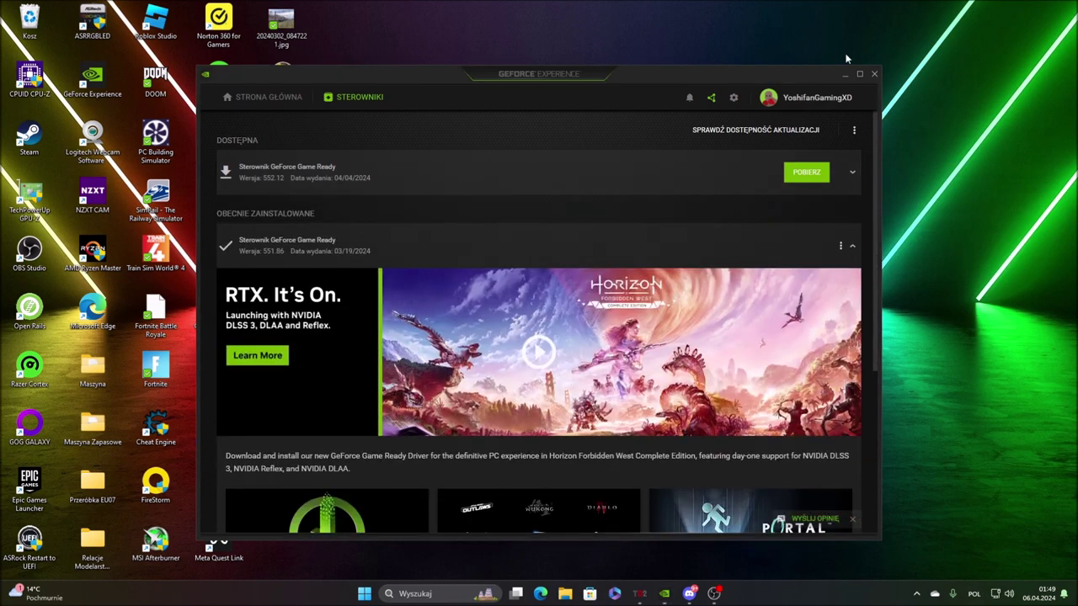
{"action": "left_click", "coordinate": [845, 74]}
Launch the NVIDIA Control Panel from the desktop and accept the NVIDIA software licence agreement.
{"action": "right_click", "coordinate": [503, 183]}
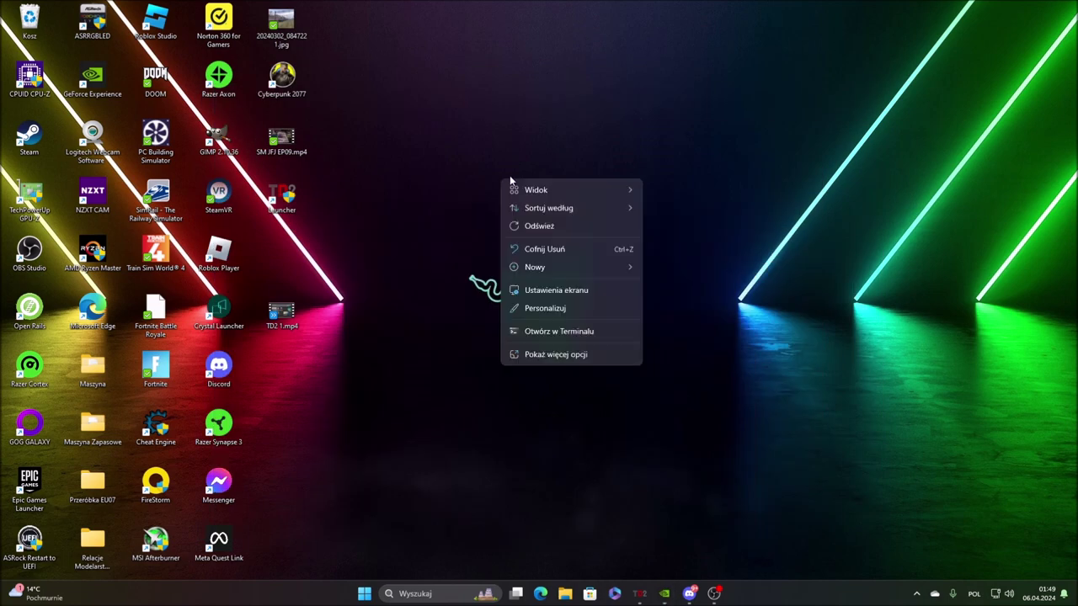
{"action": "left_click", "coordinate": [575, 359]}
{"action": "left_click", "coordinate": [581, 268]}
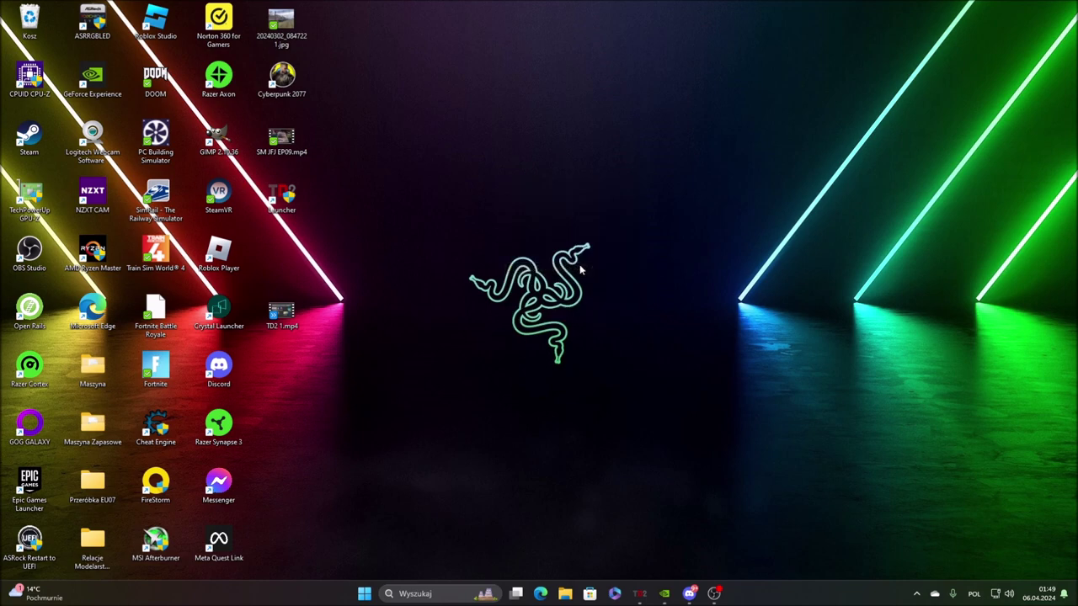
{"action": "left_click", "coordinate": [617, 410]}
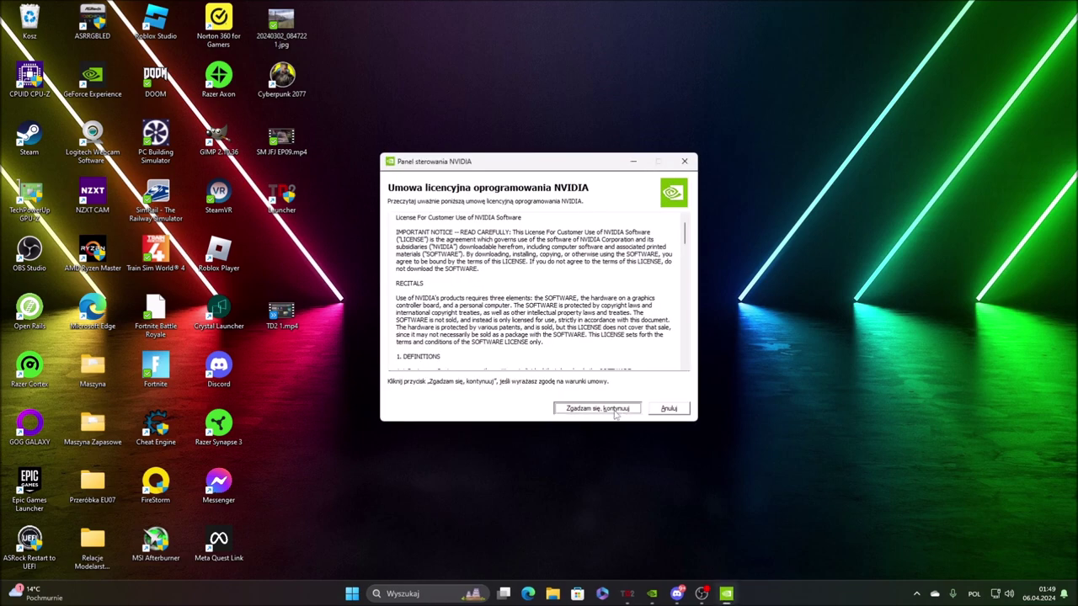
Open the NVIDIA Control Panel again from the desktop.
{"action": "right_click", "coordinate": [507, 251]}
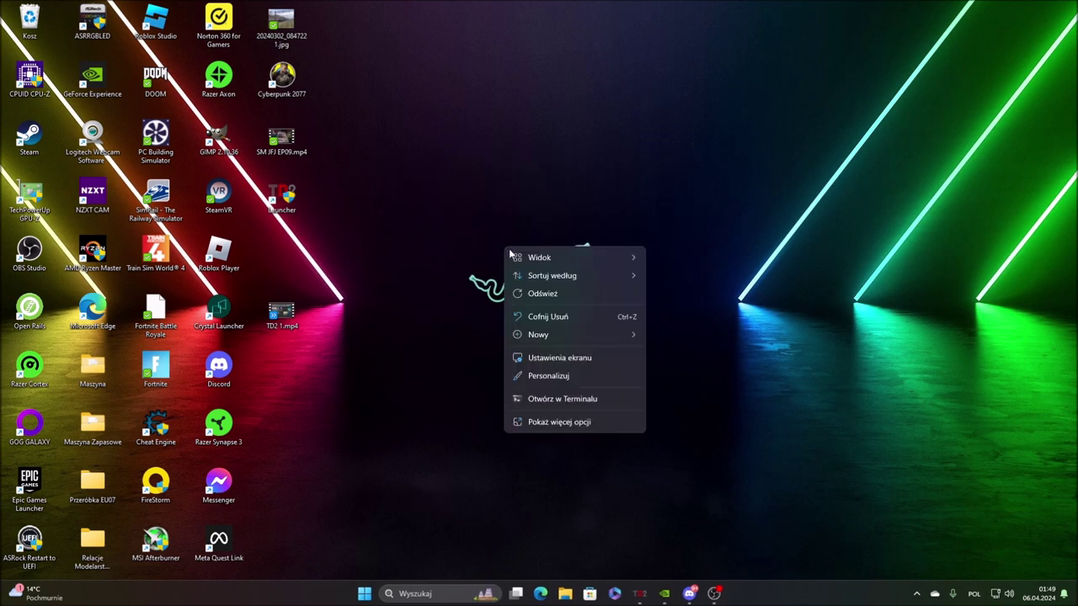
{"action": "left_click", "coordinate": [566, 422]}
{"action": "left_click", "coordinate": [423, 188]}
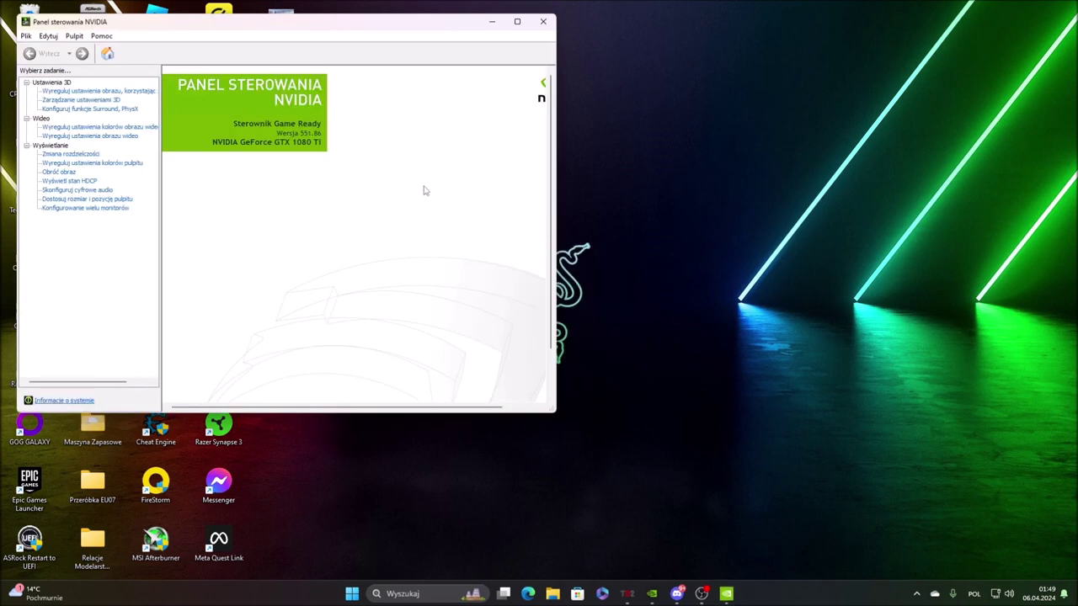
Maximise the NVIDIA Control Panel and examine the previewed image settings, trying the user-preference option before reselecting the 3D application settings.
{"action": "left_click", "coordinate": [517, 22]}
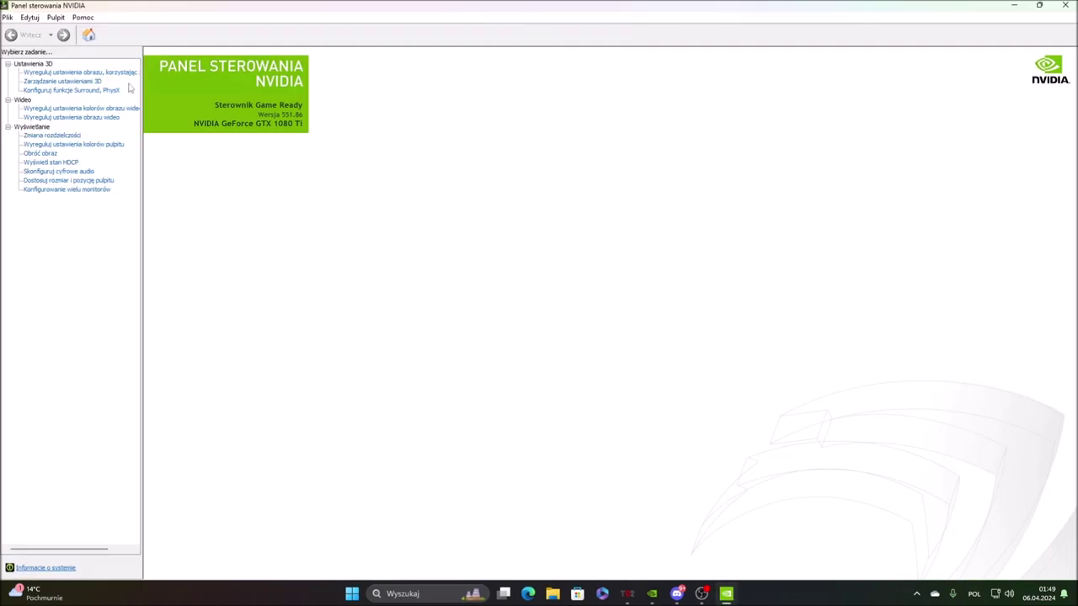
{"action": "left_click", "coordinate": [103, 74]}
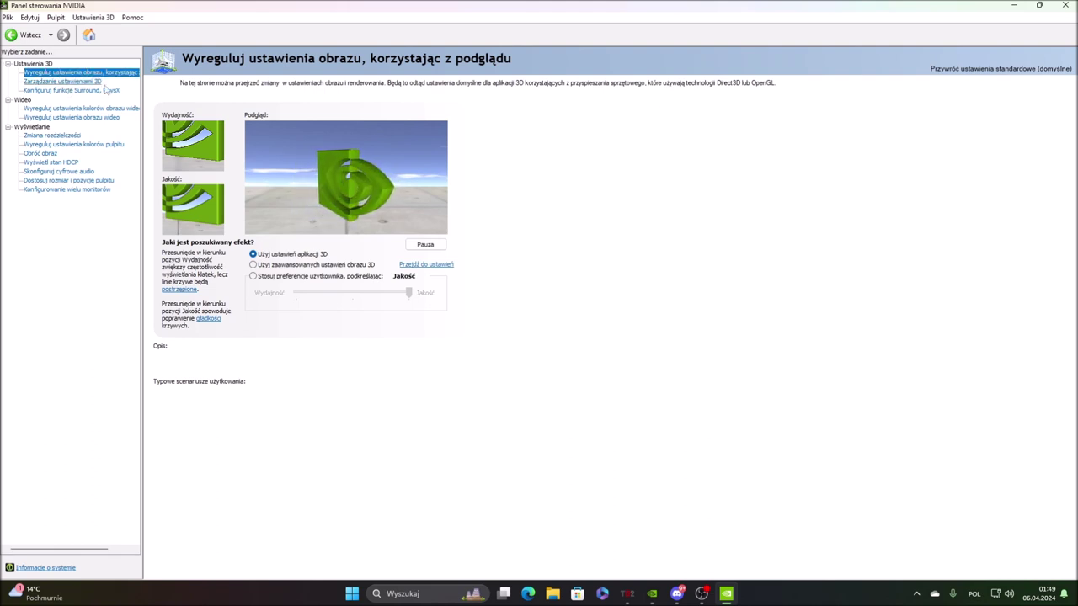
{"action": "left_click", "coordinate": [305, 276]}
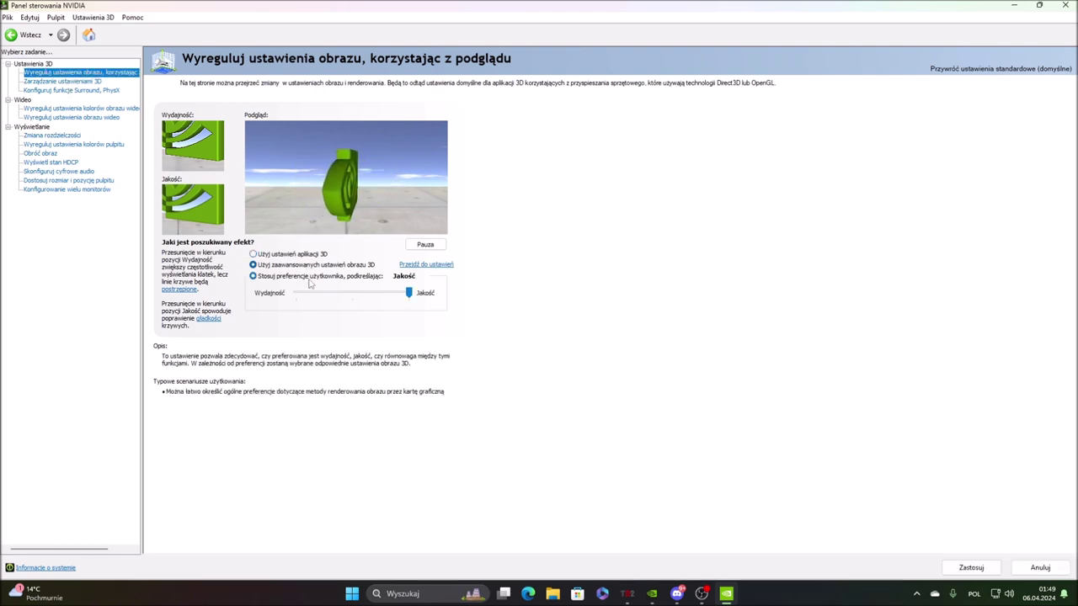
{"action": "left_click", "coordinate": [270, 255]}
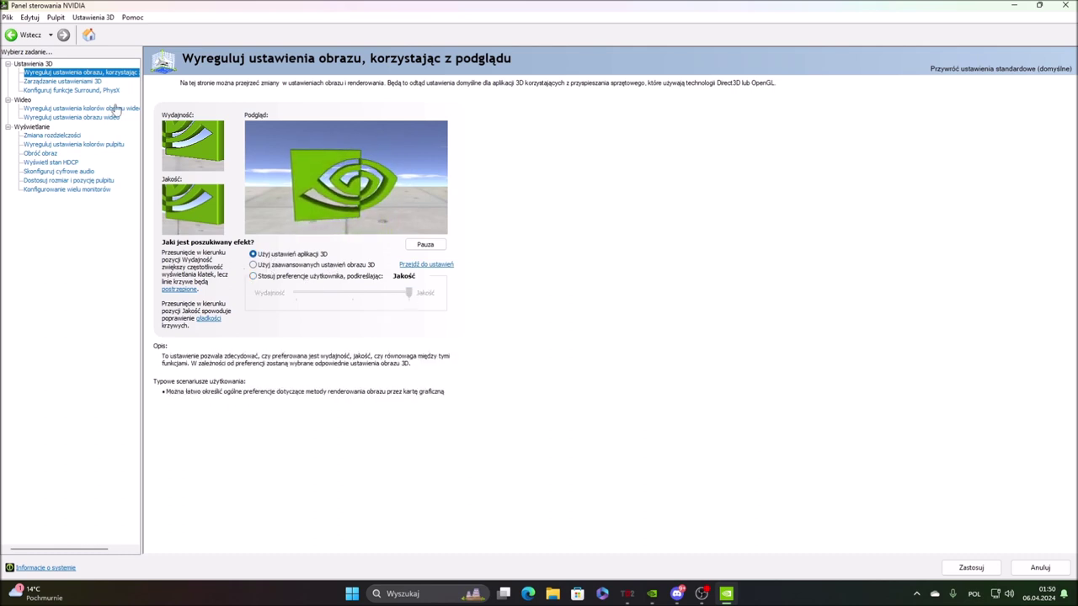
Open the Surround and PhysX configuration page without applying the pending changes, and return to the image settings preview.
{"action": "left_click", "coordinate": [81, 90]}
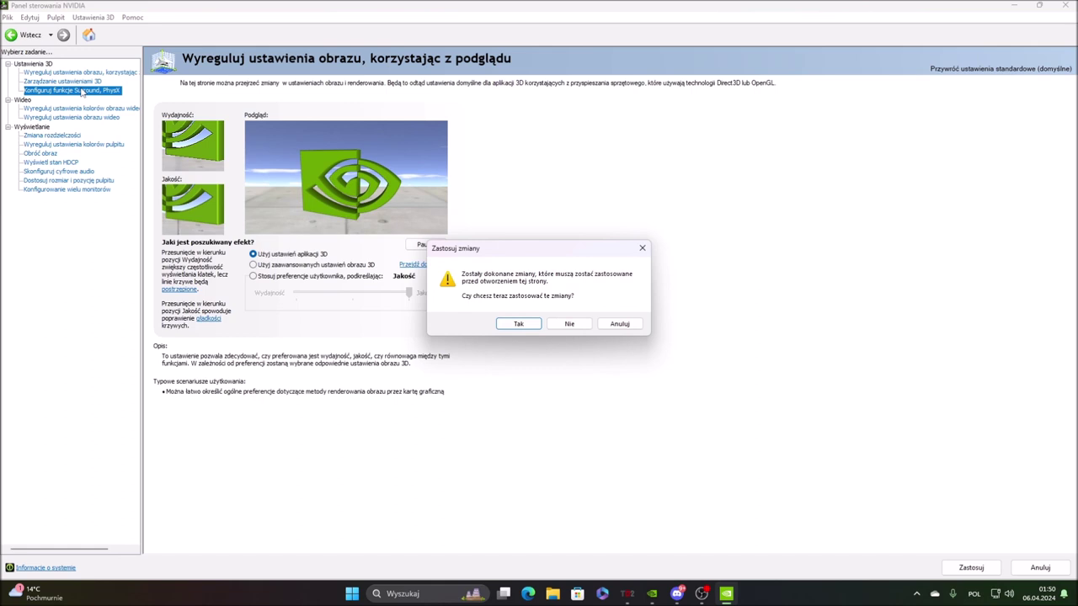
{"action": "left_click", "coordinate": [583, 328]}
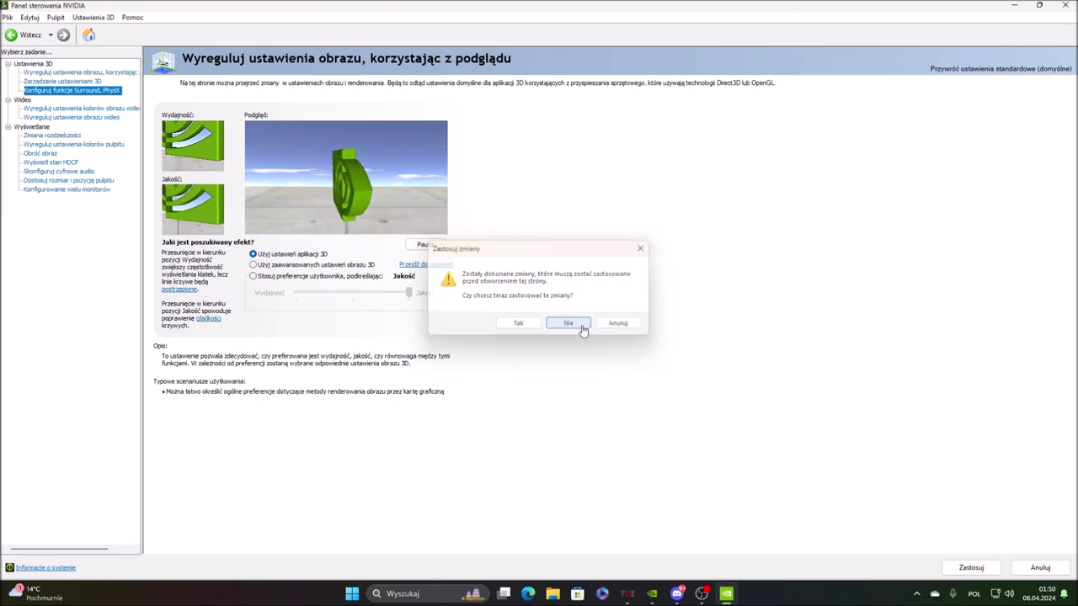
{"action": "left_click", "coordinate": [113, 72]}
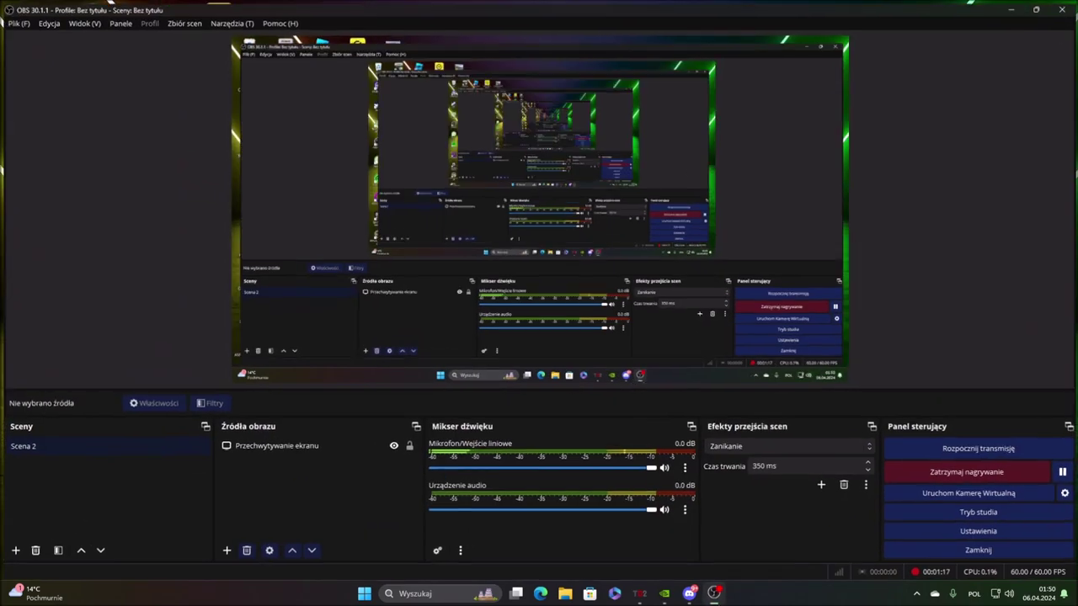
Close the Discord window and bring up the Train Driver 2 launcher to check the release download.
{"action": "left_click", "coordinate": [714, 594]}
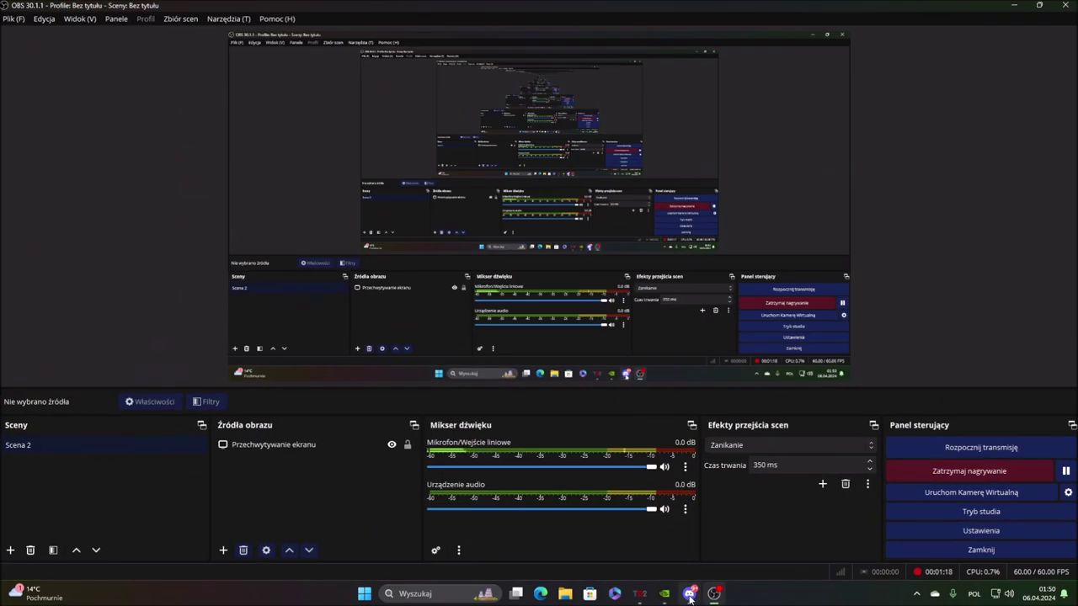
{"action": "mouse_move", "coordinate": [690, 595]}
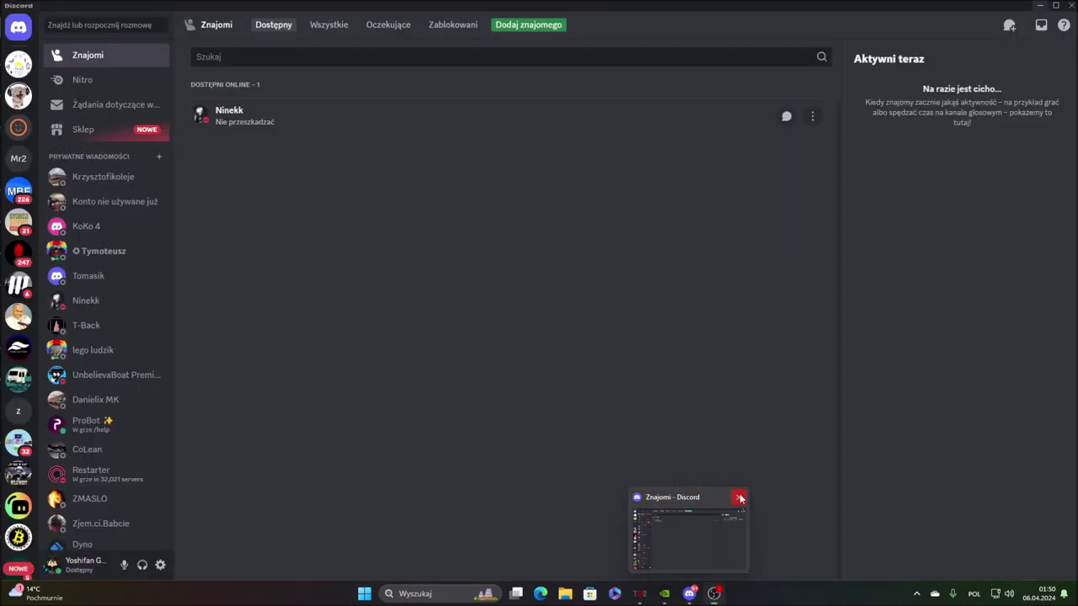
{"action": "left_click", "coordinate": [740, 498]}
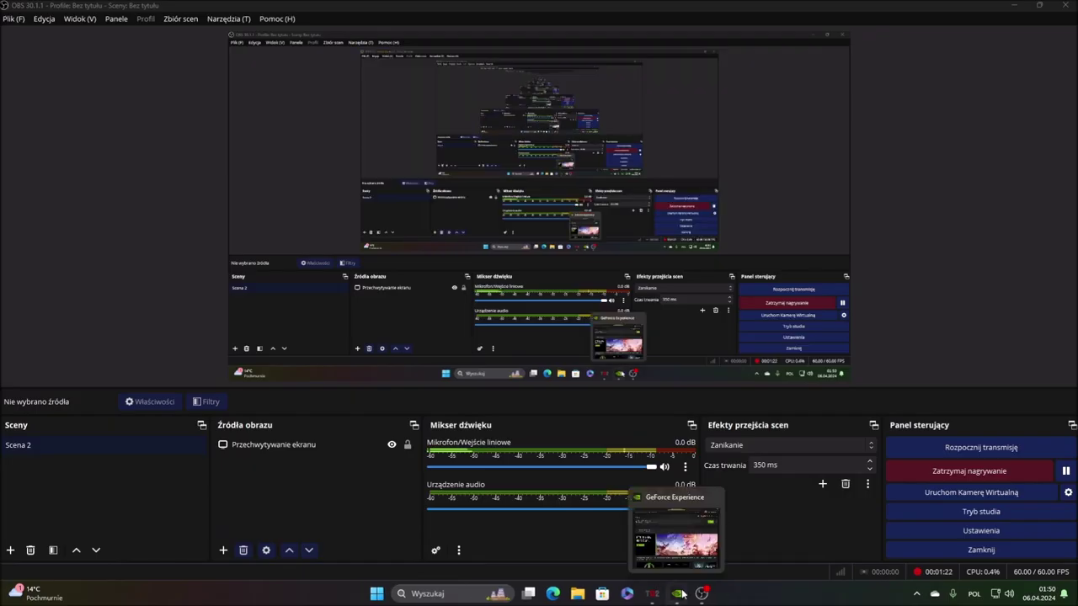
{"action": "left_click", "coordinate": [679, 593]}
{"action": "left_click", "coordinate": [682, 594]}
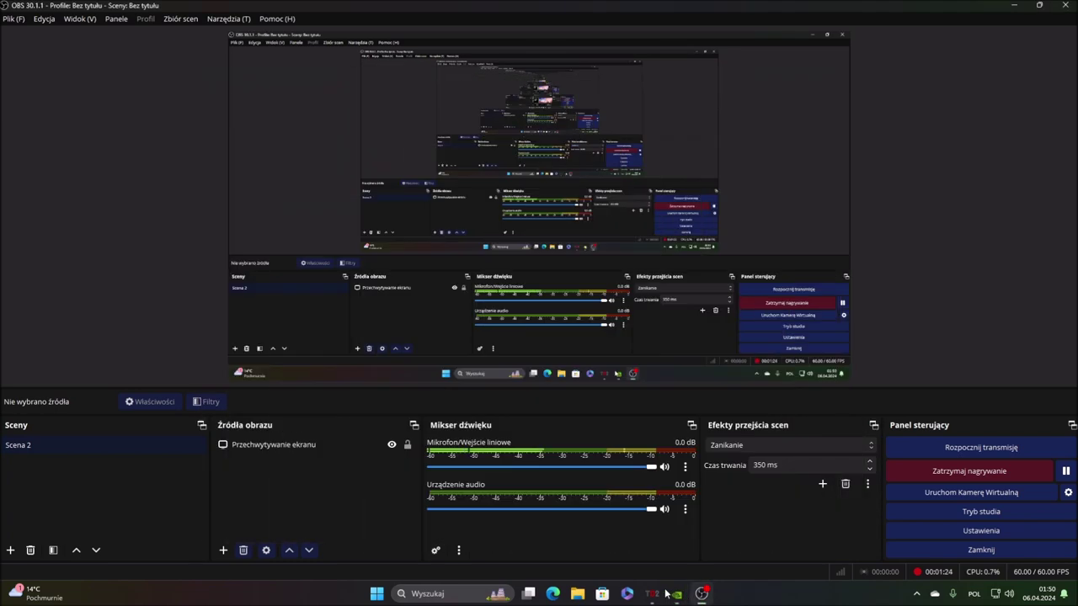
{"action": "left_click", "coordinate": [651, 594]}
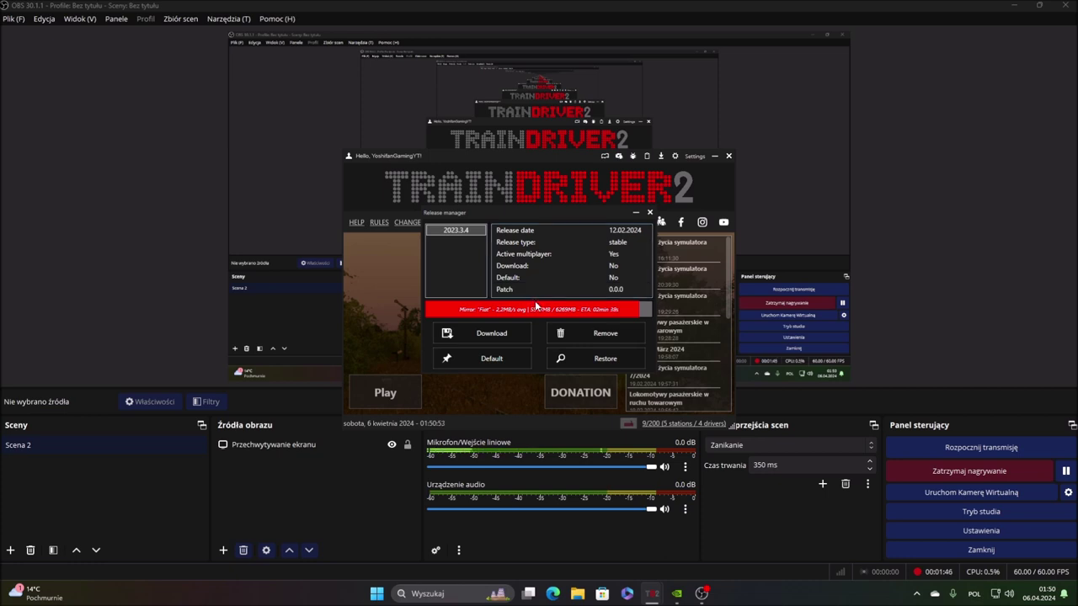
Review the audio devices in the OBS Studio settings and close the settings dialog.
{"action": "left_click", "coordinate": [981, 539]}
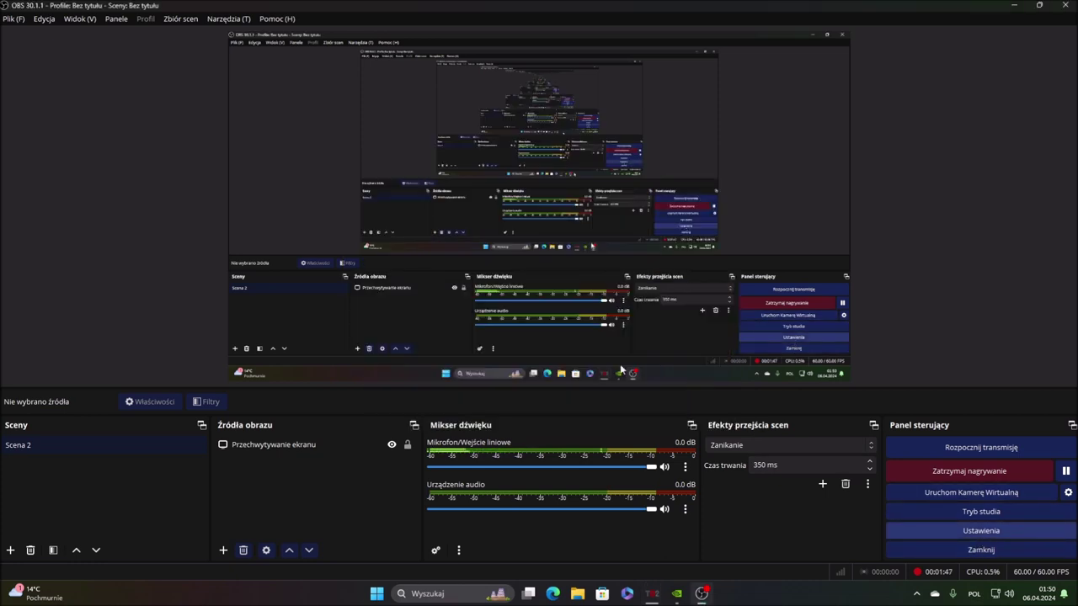
{"action": "left_click", "coordinate": [296, 165]}
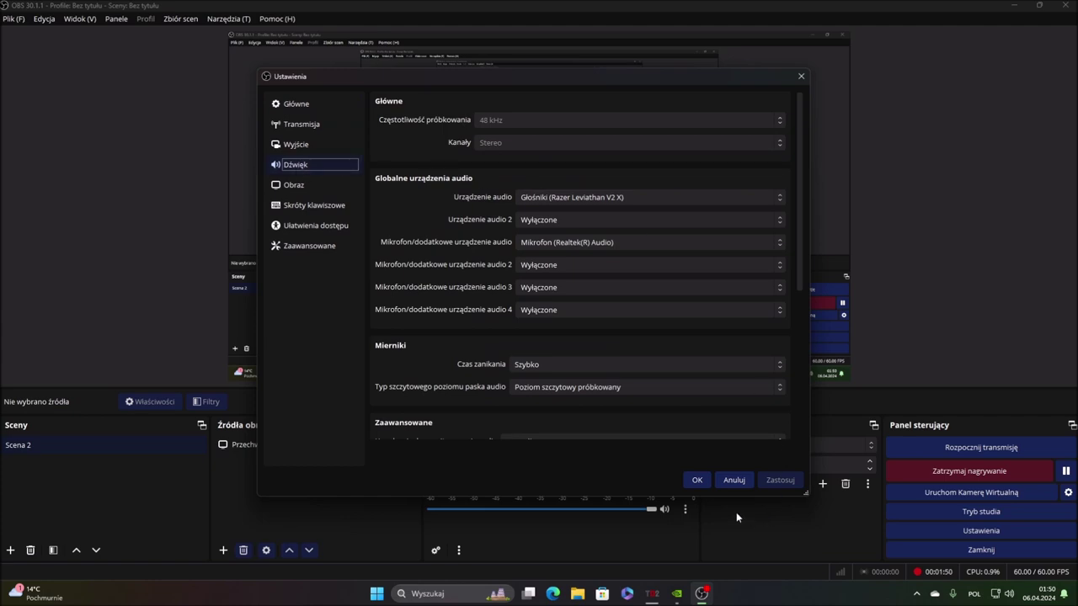
{"action": "left_click", "coordinate": [698, 480]}
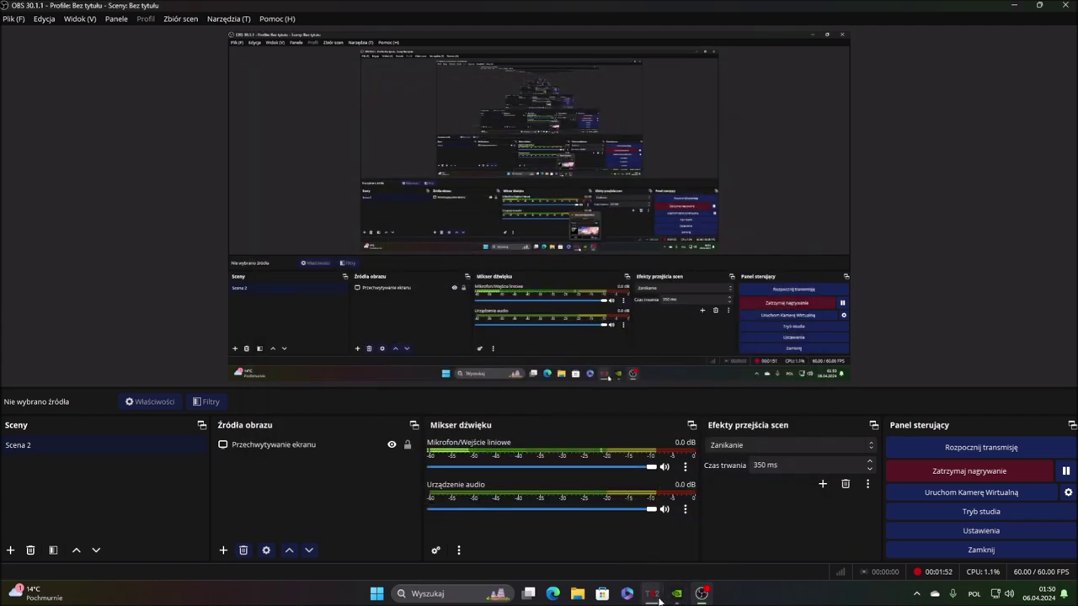
Bring the Train Driver 2 launcher back up and show it alone over the desktop to monitor the download.
{"action": "mouse_move", "coordinate": [651, 594]}
{"action": "left_click", "coordinate": [712, 520]}
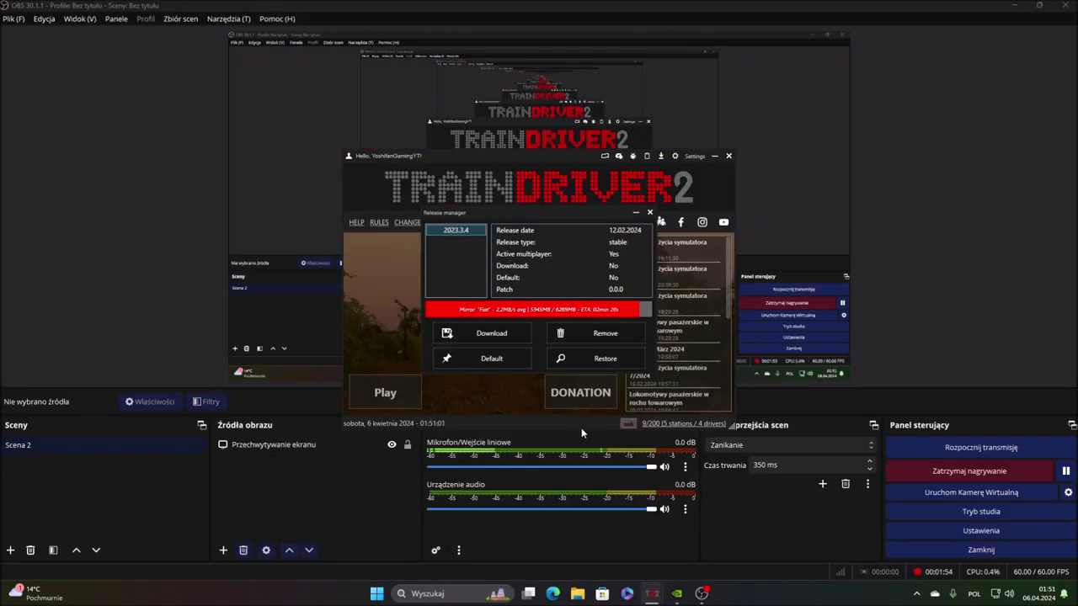
{"action": "left_click", "coordinate": [500, 247]}
{"action": "key", "text": "super+d"}
{"action": "left_click", "coordinate": [653, 594]}
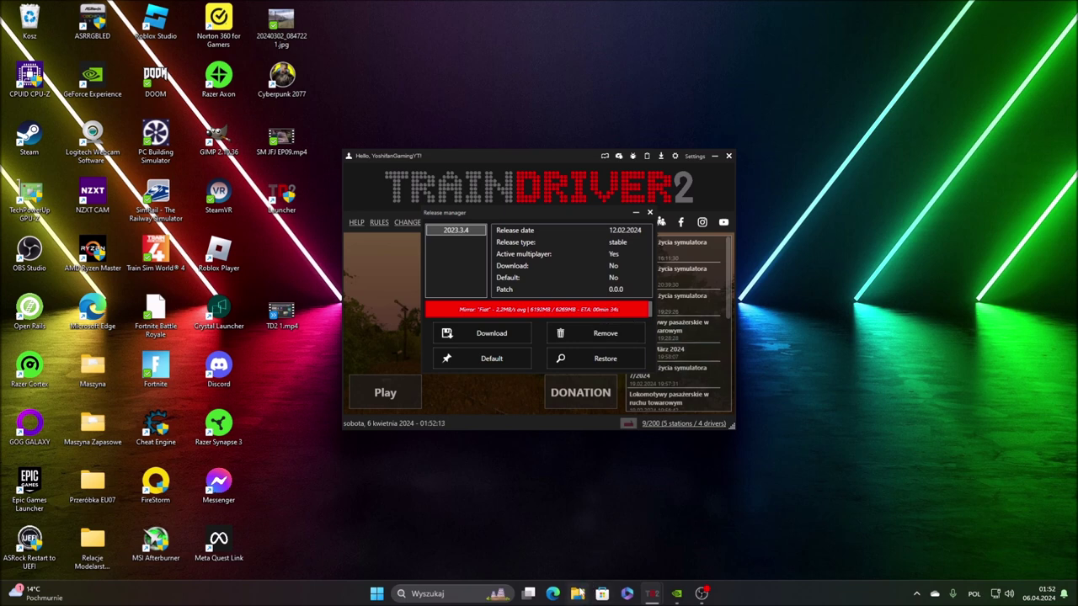
Look at This PC in File Explorer and close the window.
{"action": "left_click", "coordinate": [578, 593]}
{"action": "scroll", "coordinate": [381, 284], "scroll_direction": "down", "scroll_amount": 2}
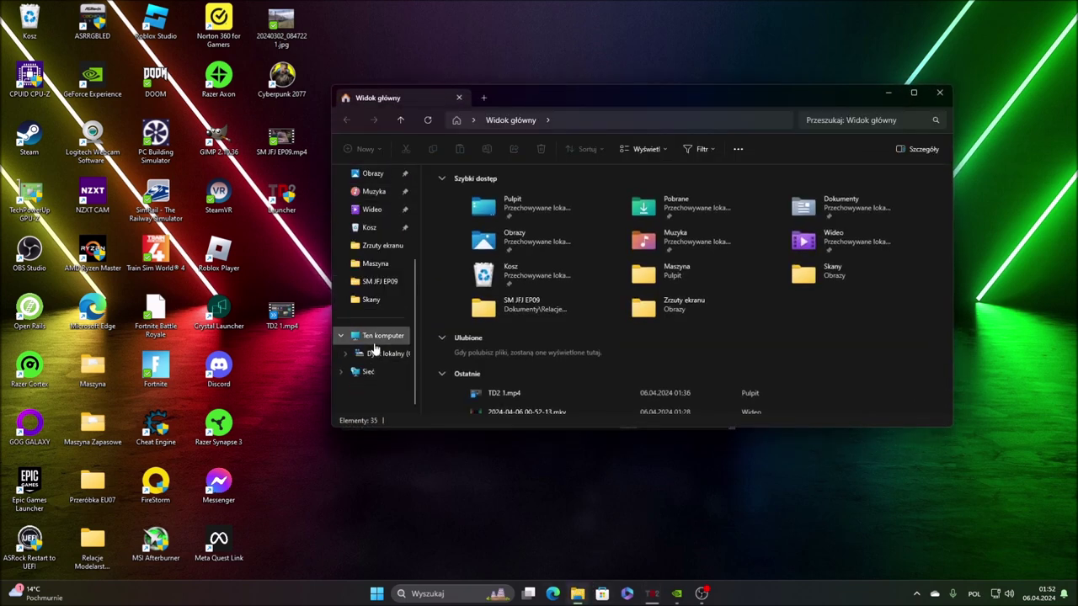
{"action": "left_click", "coordinate": [380, 335]}
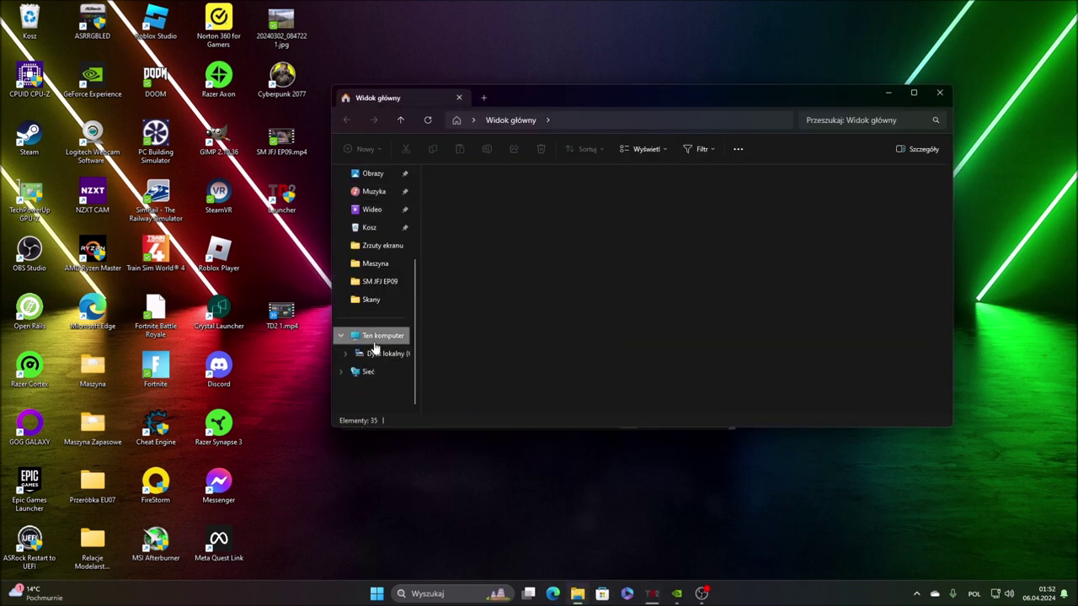
{"action": "left_click", "coordinate": [940, 92]}
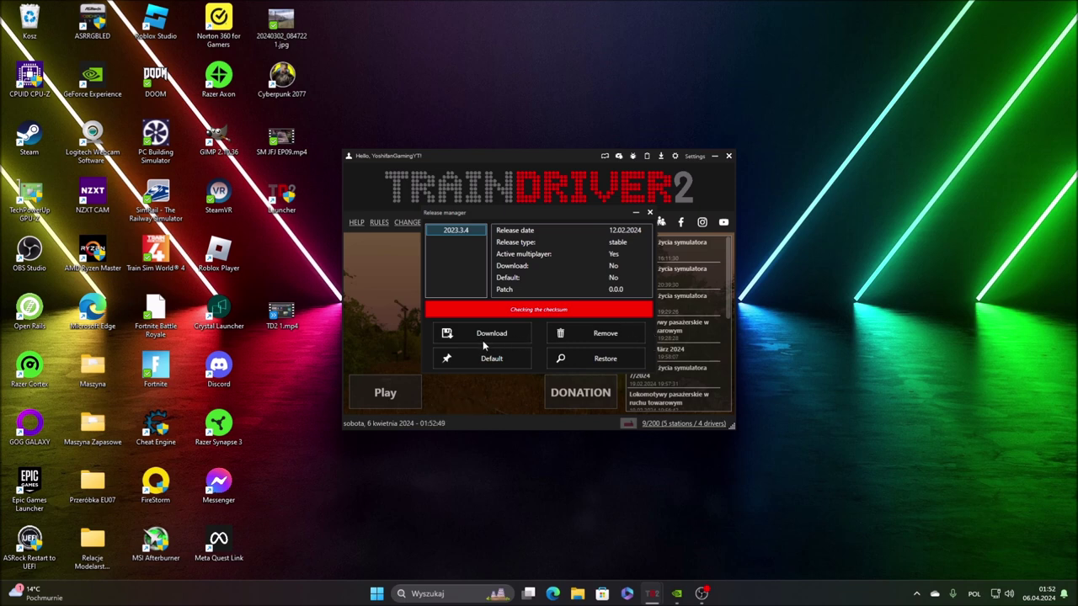
Try to start the simulator from the launcher and dismiss the message.
{"action": "left_click", "coordinate": [402, 398]}
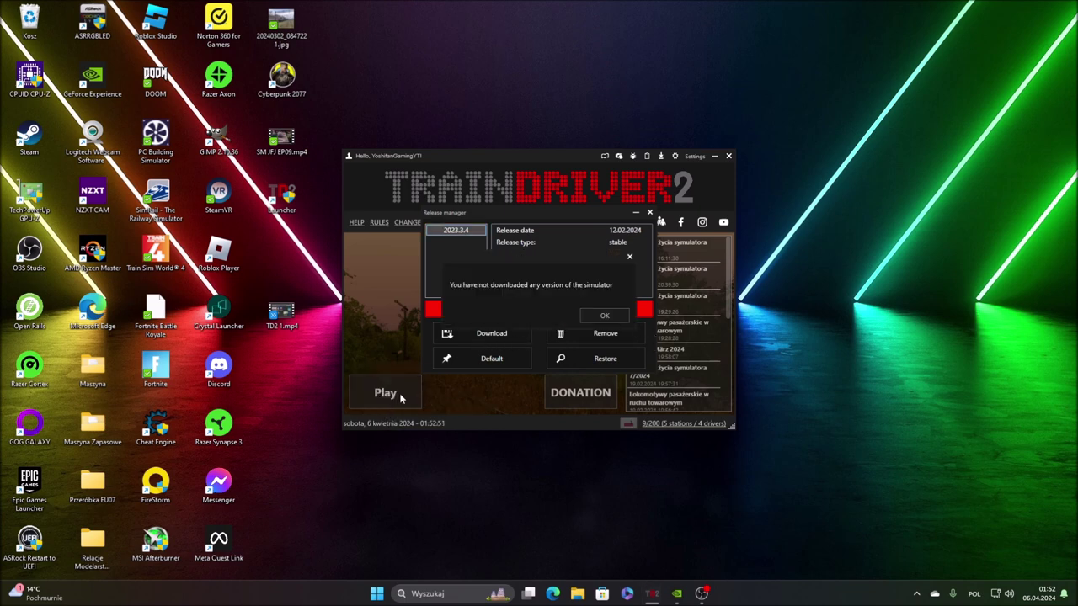
{"action": "left_click", "coordinate": [629, 257]}
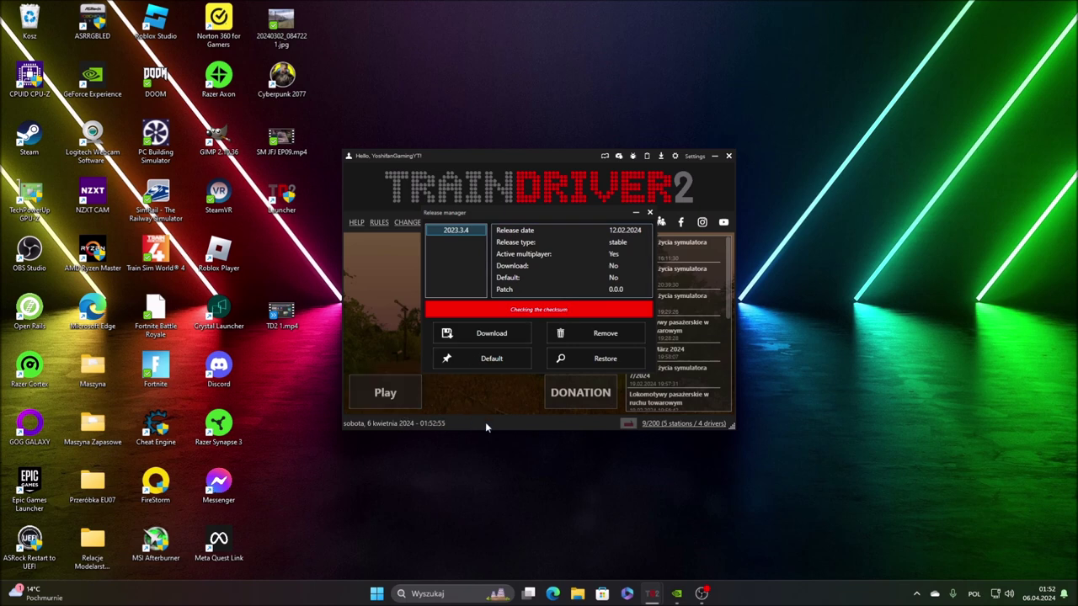
Inspect the 2023.3.4 folder inside TD2 in Documents, close File Explorer and check OBS Studio briefly.
{"action": "left_click", "coordinate": [578, 594]}
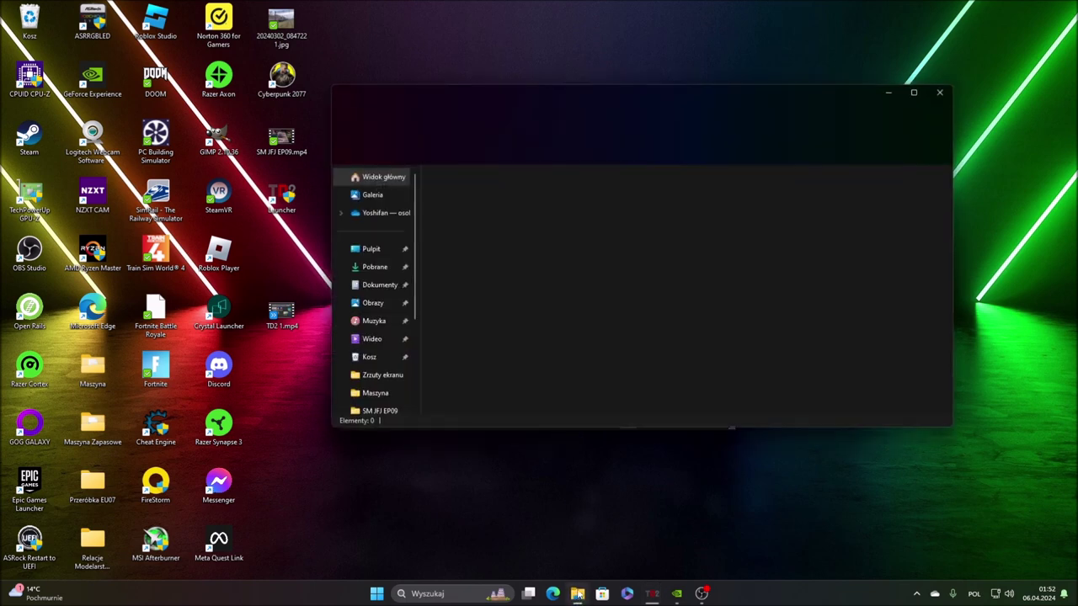
{"action": "left_click", "coordinate": [380, 284]}
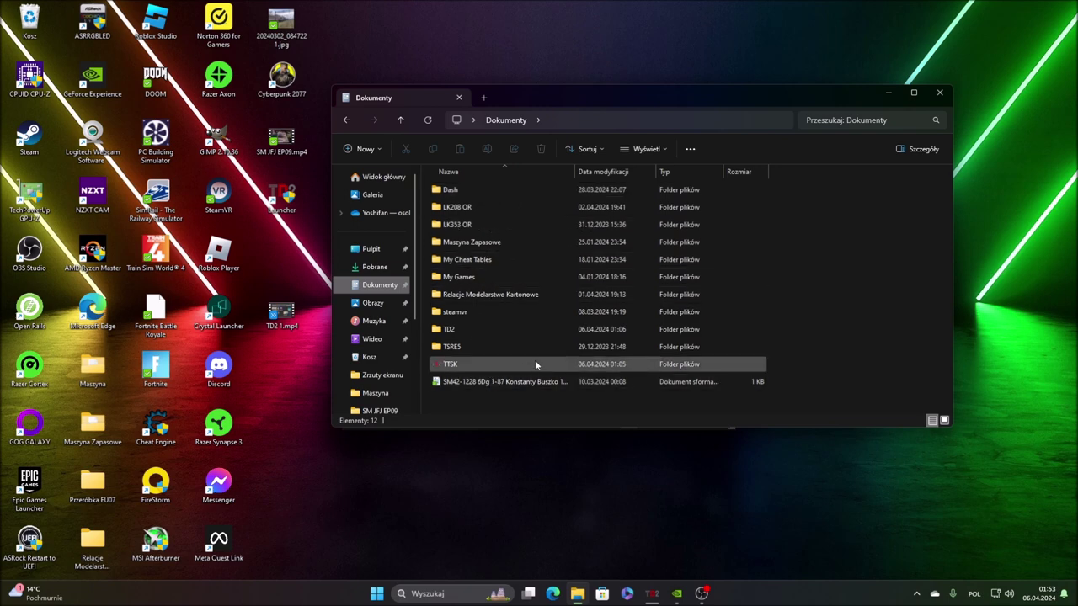
{"action": "double_click", "coordinate": [539, 329]}
{"action": "double_click", "coordinate": [494, 200]}
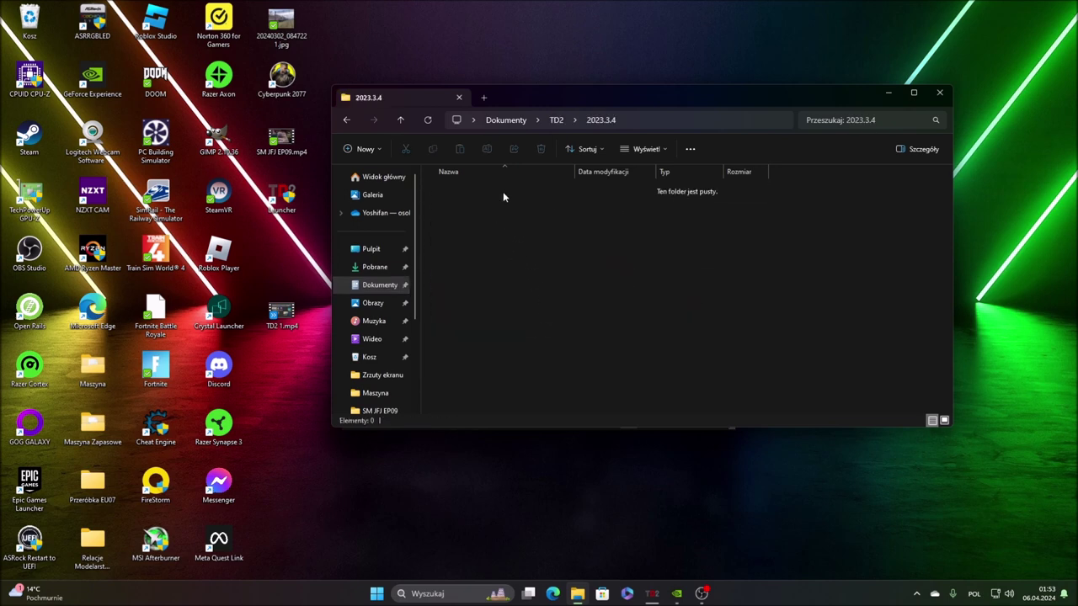
{"action": "left_click", "coordinate": [941, 93]}
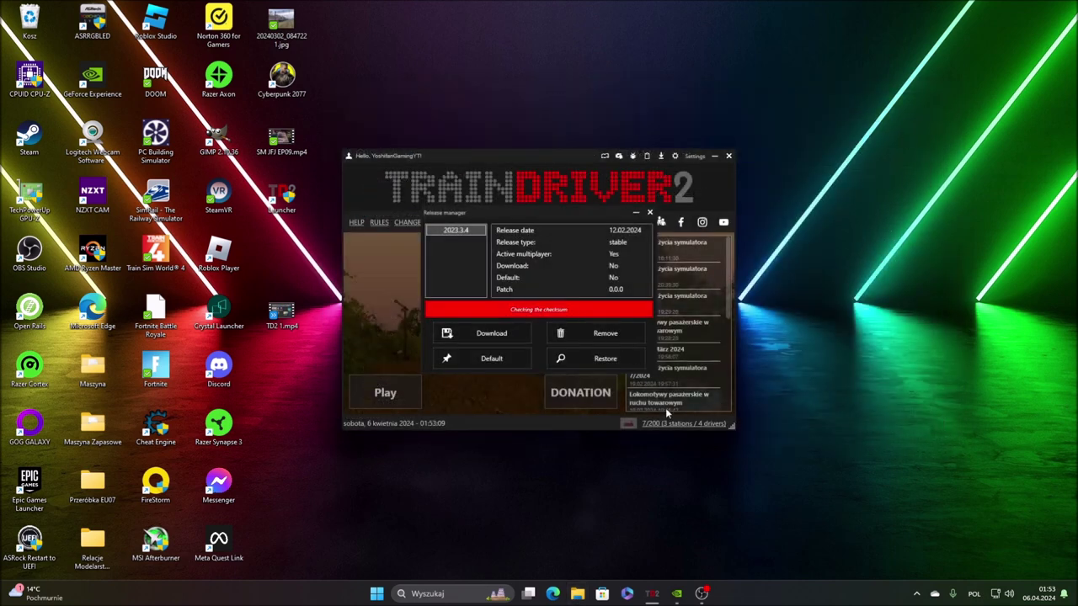
{"action": "left_click", "coordinate": [701, 593]}
{"action": "left_click", "coordinate": [701, 592]}
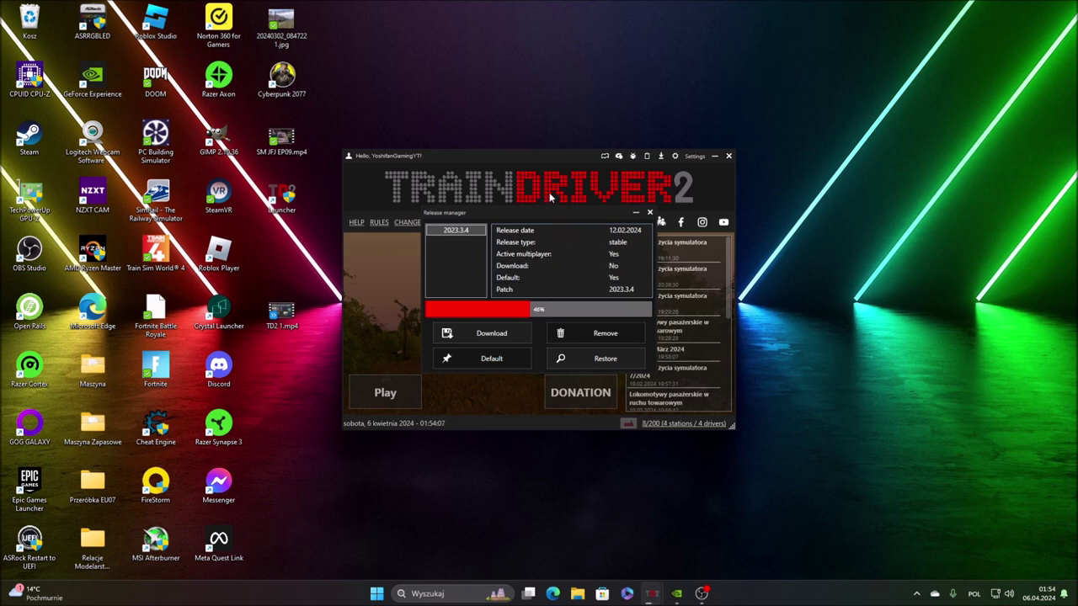
Examine the extracted TrainDriver2 folder in Documents under TD2\2023.3.4, check the launcher's installation progress and close File Explorer.
{"action": "left_click", "coordinate": [577, 596]}
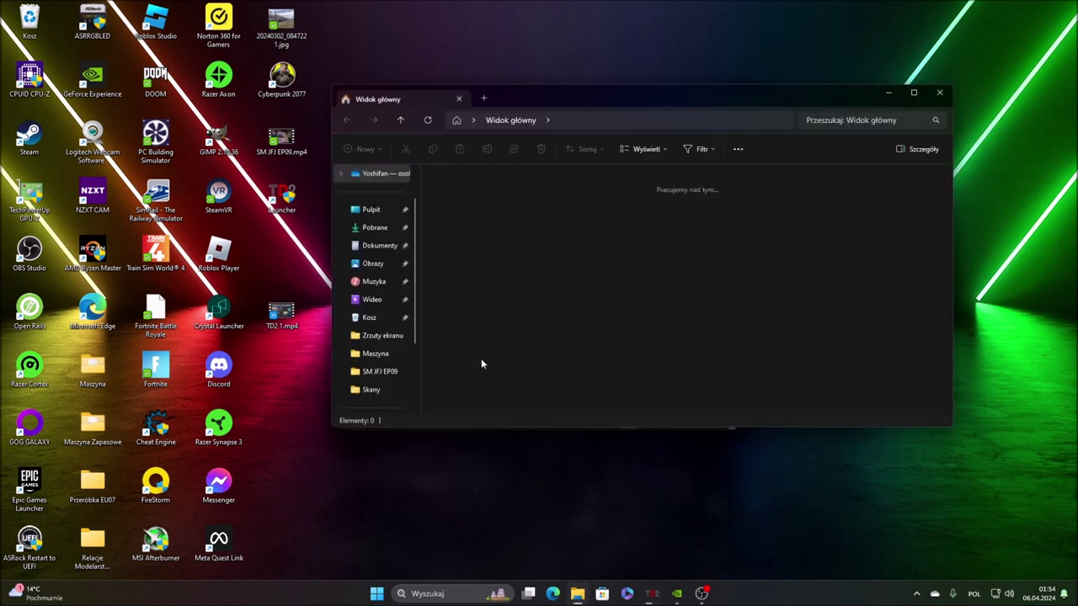
{"action": "left_click", "coordinate": [395, 251]}
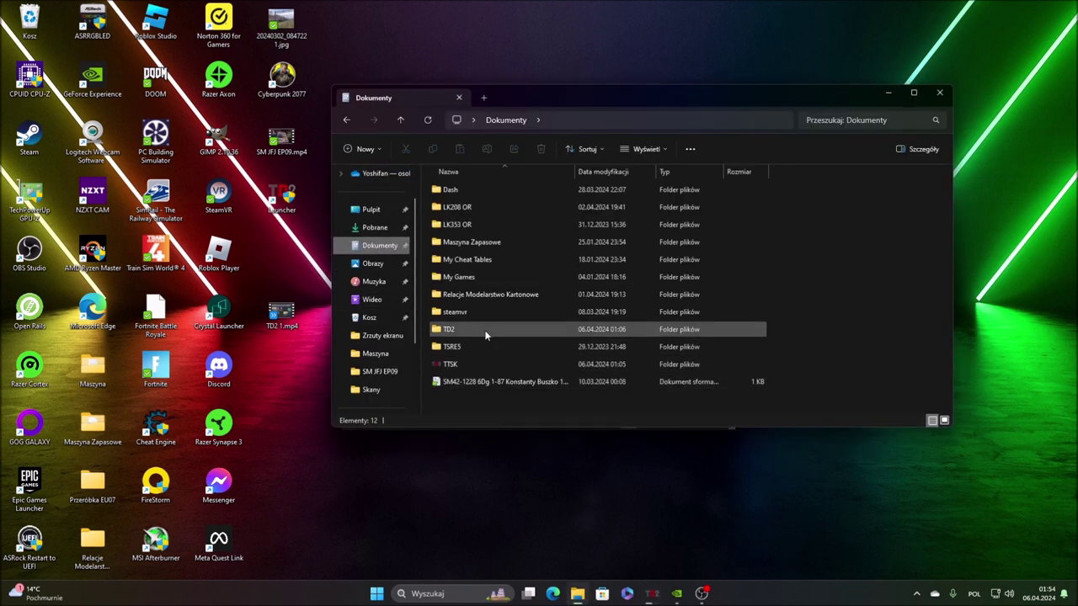
{"action": "double_click", "coordinate": [480, 333]}
{"action": "double_click", "coordinate": [482, 189]}
{"action": "double_click", "coordinate": [482, 189]}
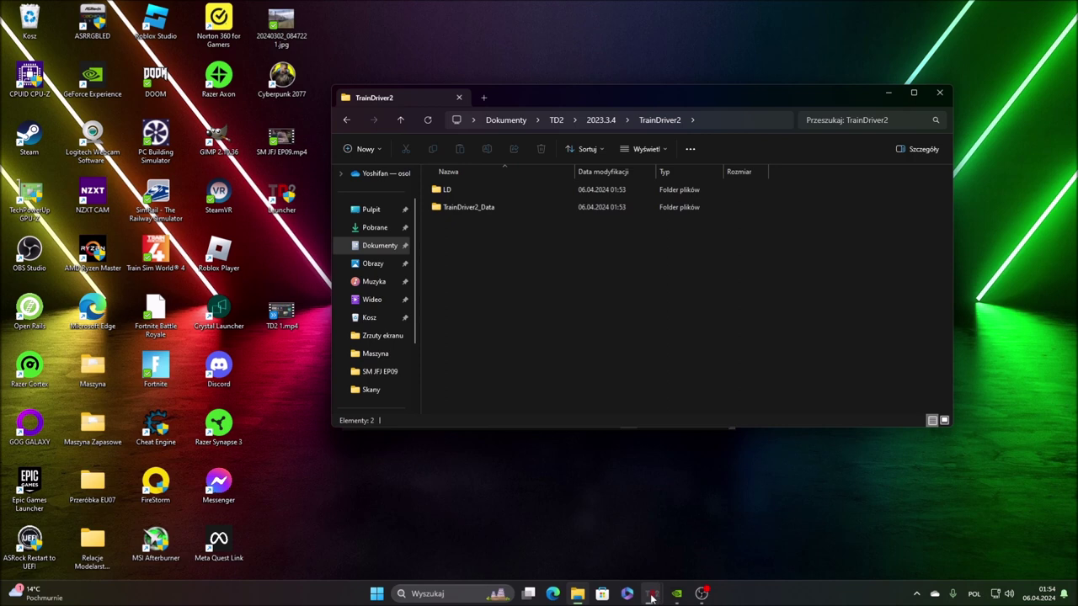
{"action": "mouse_move", "coordinate": [652, 593]}
{"action": "left_click", "coordinate": [704, 525]}
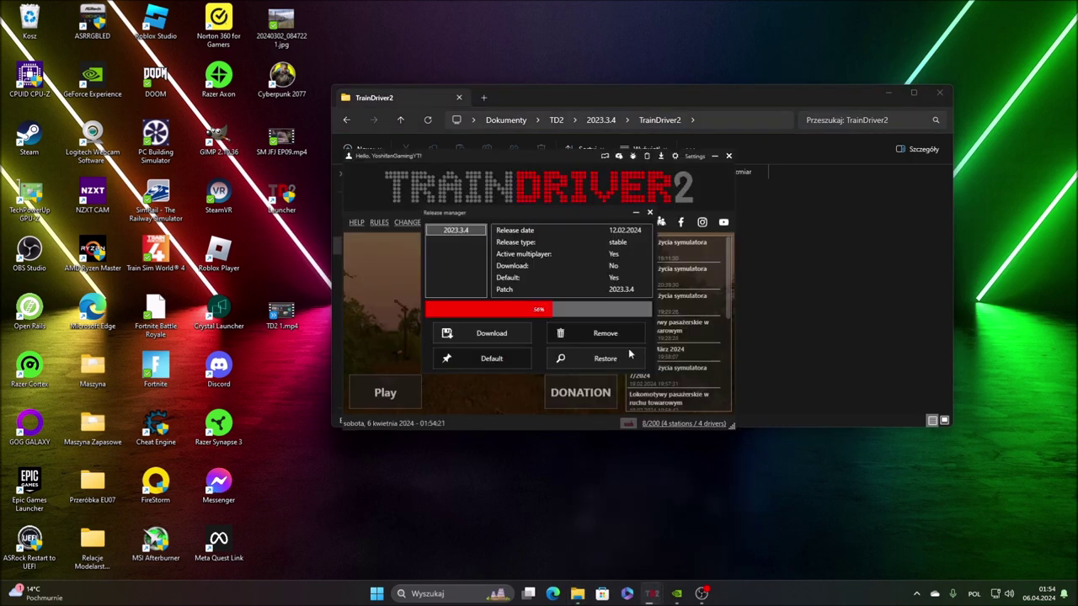
{"action": "left_click", "coordinate": [949, 97]}
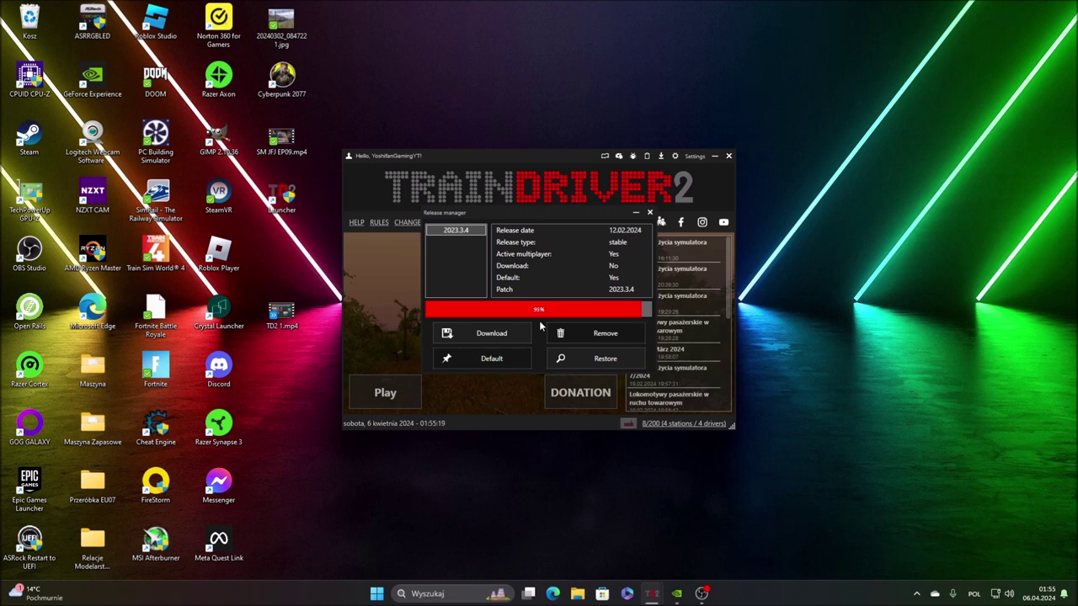
Run Norton LiveUpdate from the Norton system tray icon.
{"action": "left_click", "coordinate": [917, 593]}
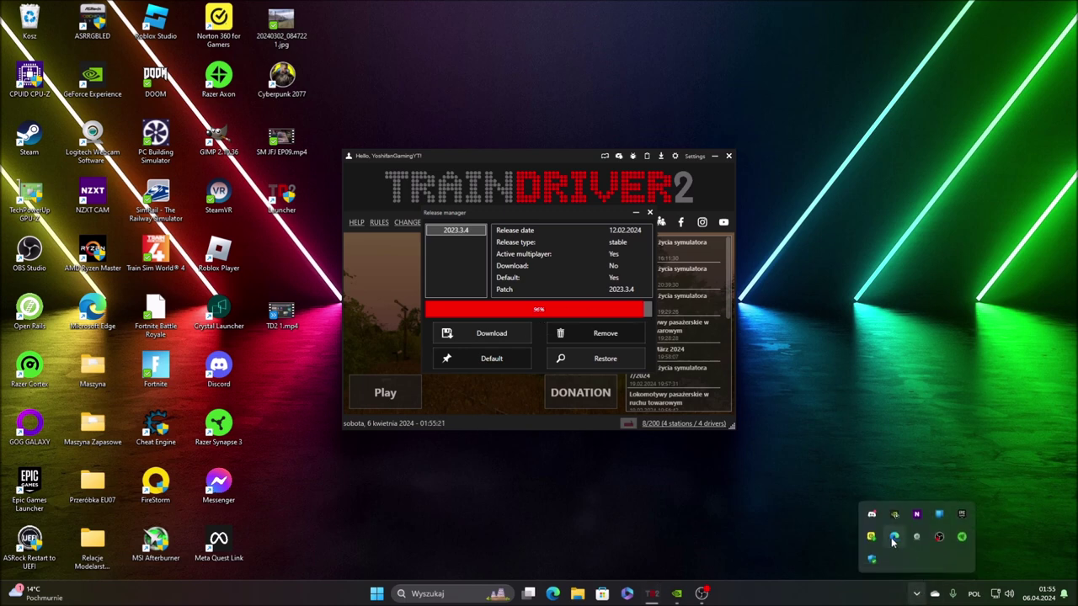
{"action": "right_click", "coordinate": [871, 537]}
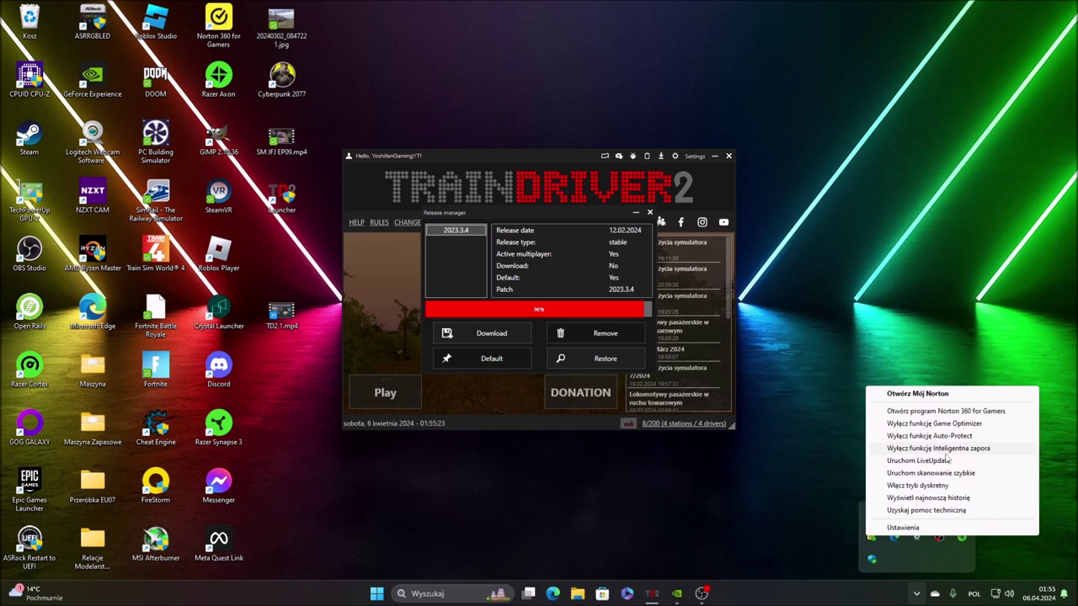
{"action": "left_click", "coordinate": [918, 461]}
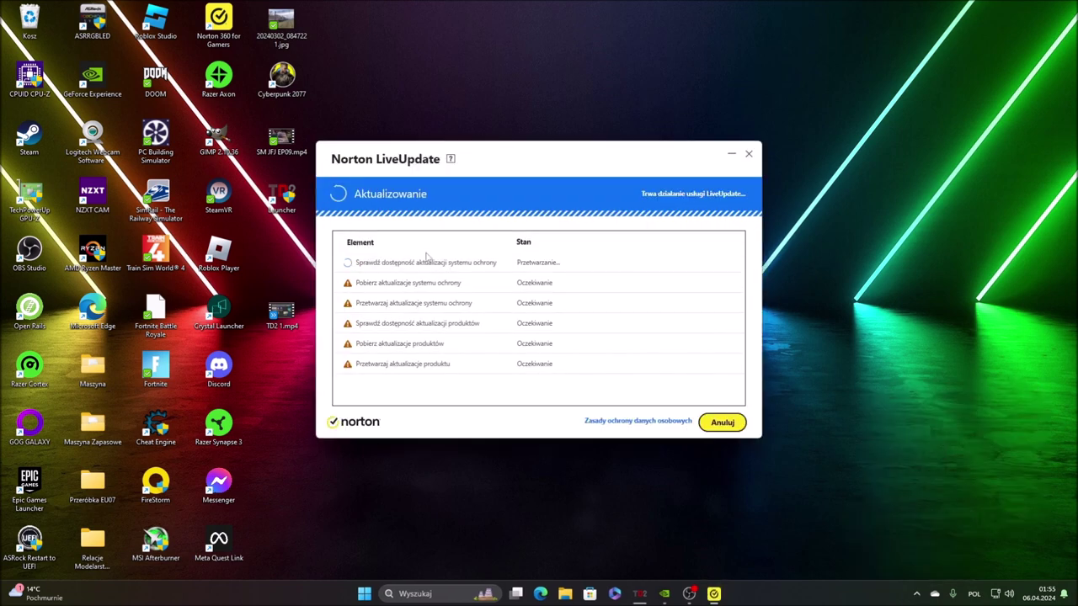
Check the Train Driver 2 launcher's Release manager and the progress of Norton LiveUpdate.
{"action": "mouse_move", "coordinate": [640, 594]}
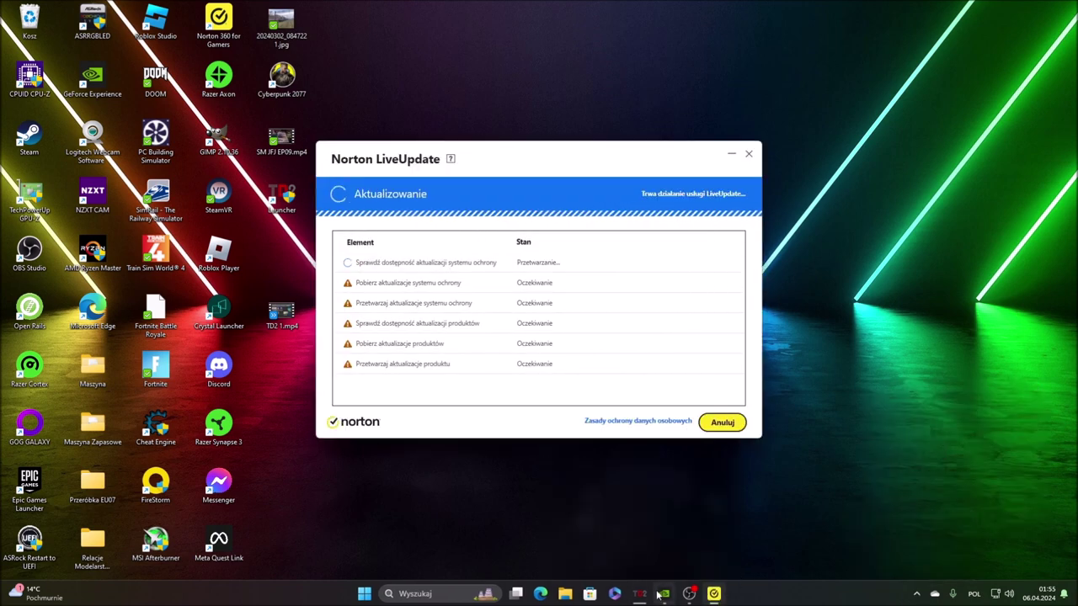
{"action": "left_click", "coordinate": [683, 514]}
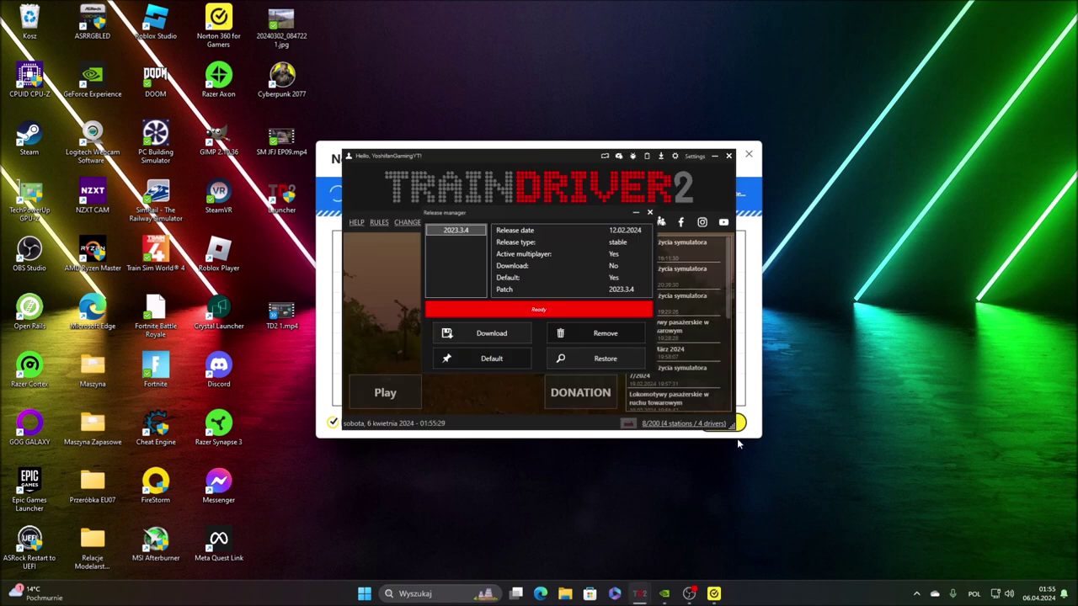
{"action": "left_click", "coordinate": [738, 237]}
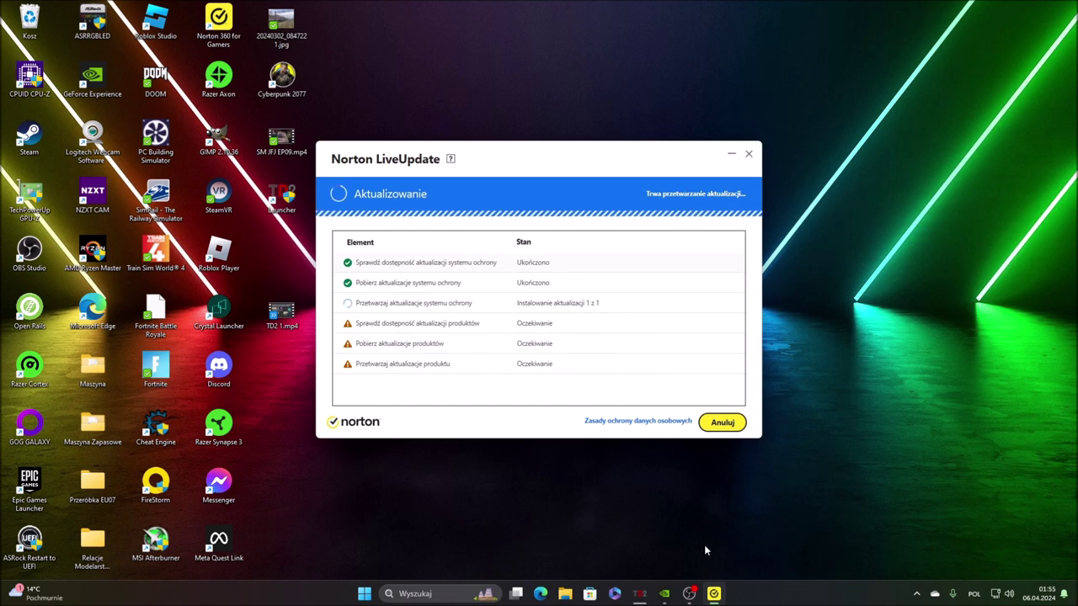
{"action": "mouse_move", "coordinate": [681, 595]}
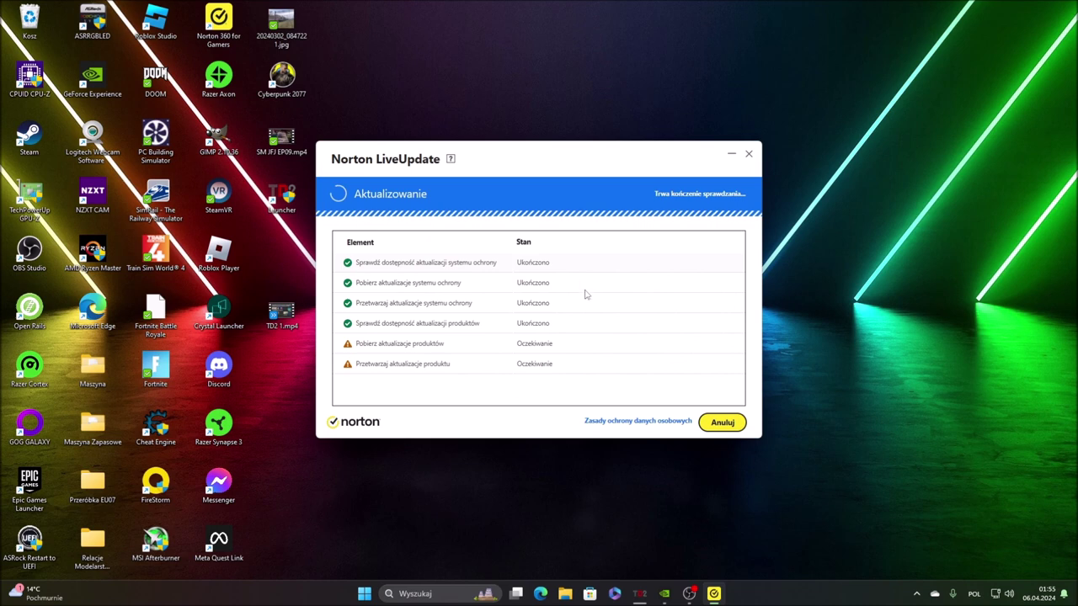
Close the Norton LiveUpdate and Release manager windows and start the simulator from the launcher.
{"action": "left_click", "coordinate": [748, 157]}
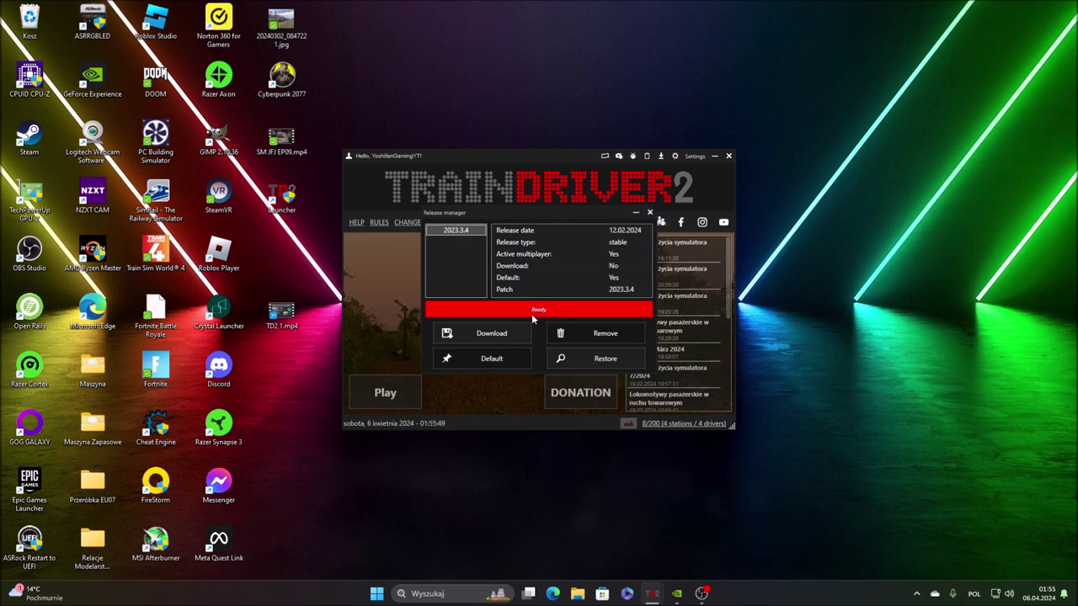
{"action": "left_click", "coordinate": [650, 212]}
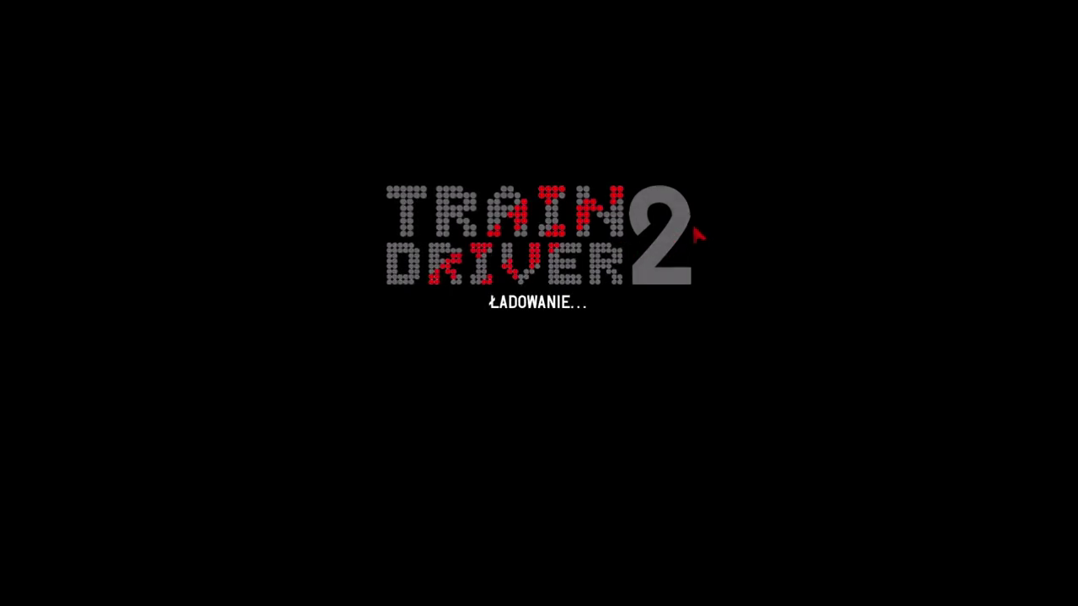
{"action": "key", "text": "super"}
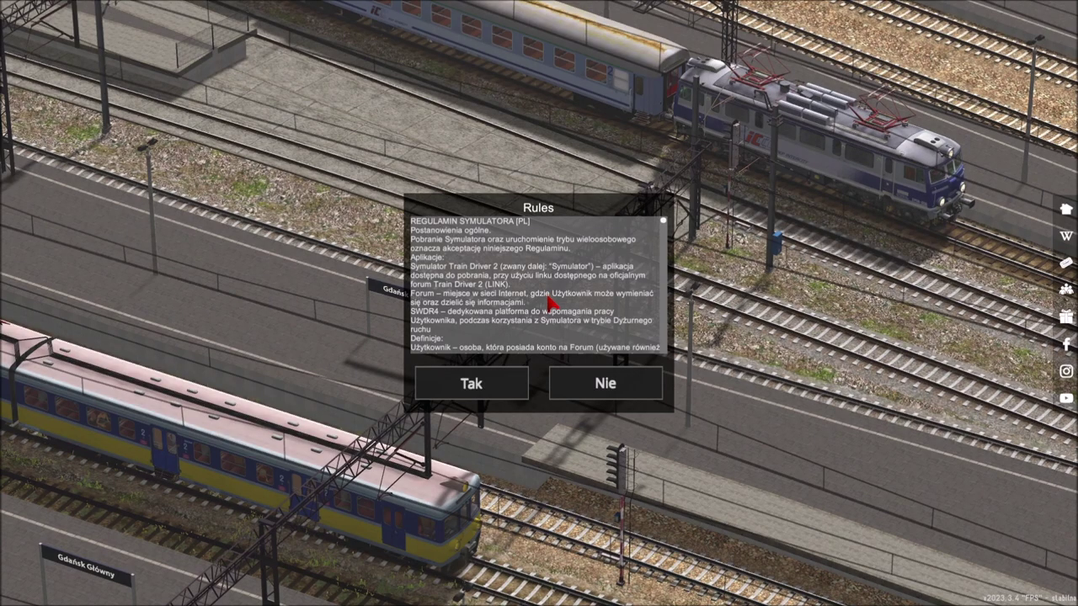
Go through the simulator rules to the end and accept them.
{"action": "scroll", "coordinate": [609, 249], "scroll_direction": "down", "scroll_amount": 5}
{"action": "scroll", "coordinate": [661, 244], "scroll_direction": "down", "scroll_amount": 10}
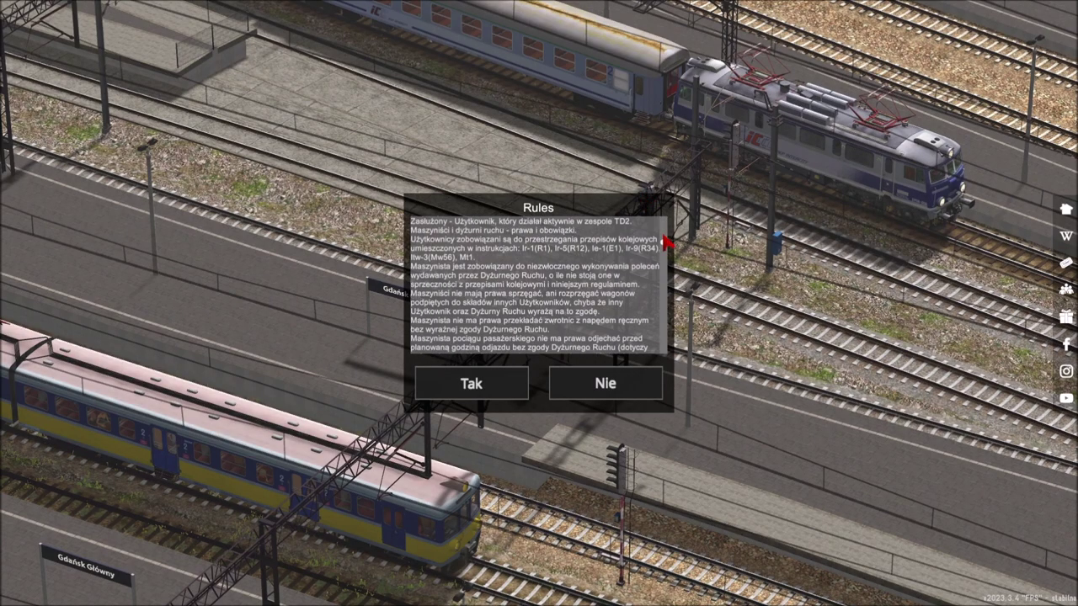
{"action": "scroll", "coordinate": [657, 246], "scroll_direction": "down", "scroll_amount": 10}
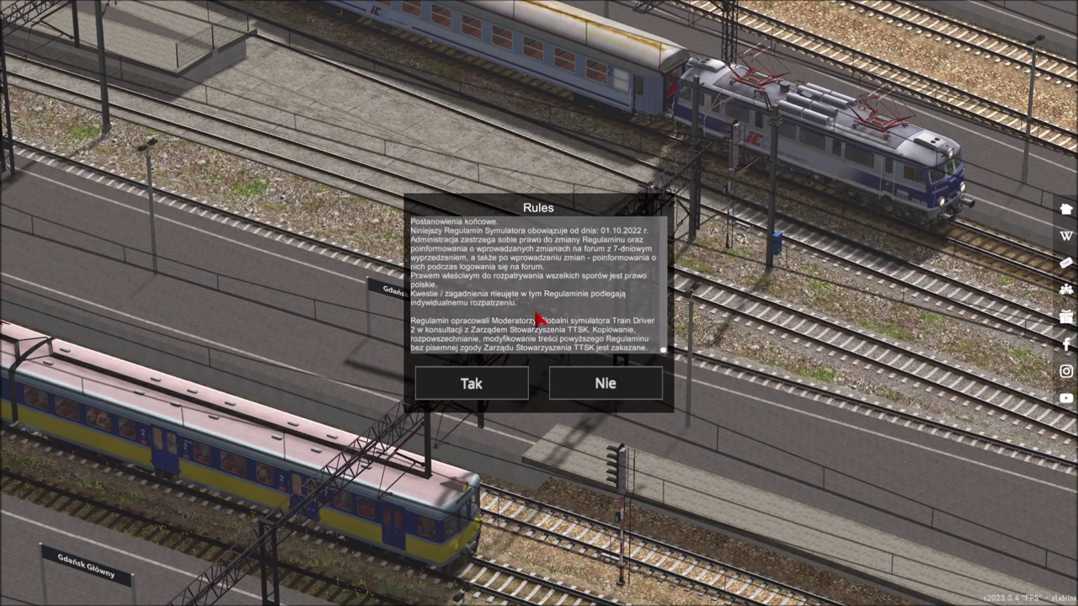
{"action": "left_click", "coordinate": [478, 385]}
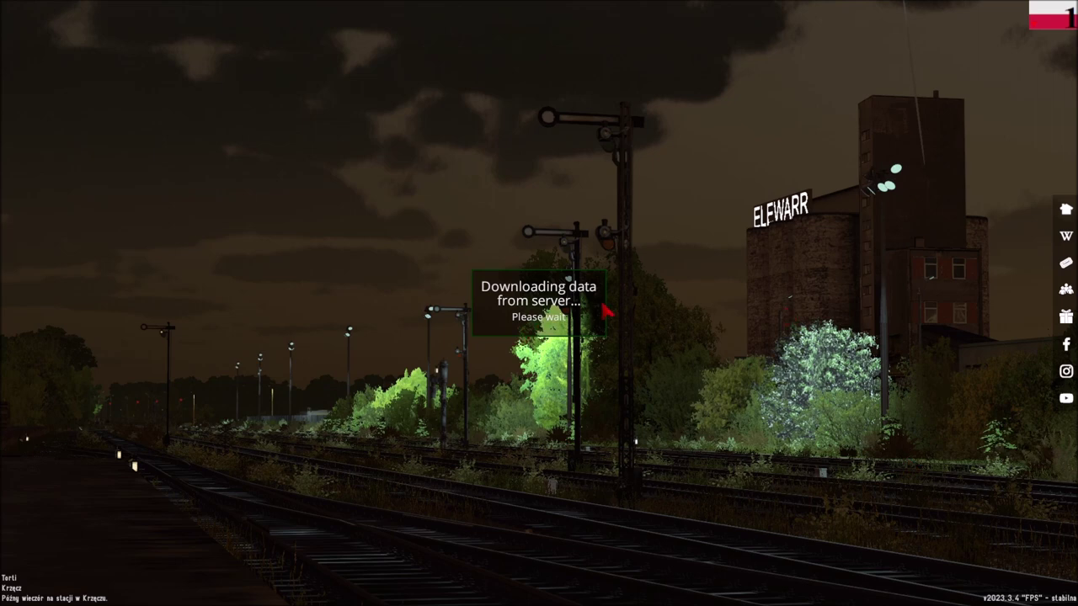
{"action": "key", "text": "super"}
{"action": "key", "text": "super"}
{"action": "key", "text": "super"}
{"action": "key", "text": "super"}
{"action": "key", "text": "super"}
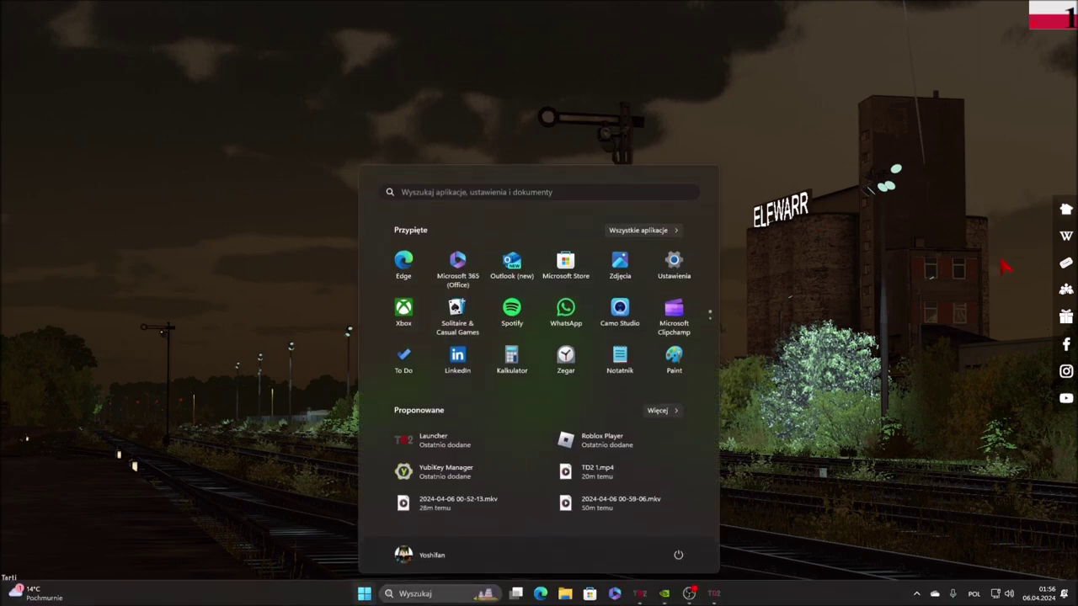
{"action": "key", "text": "super"}
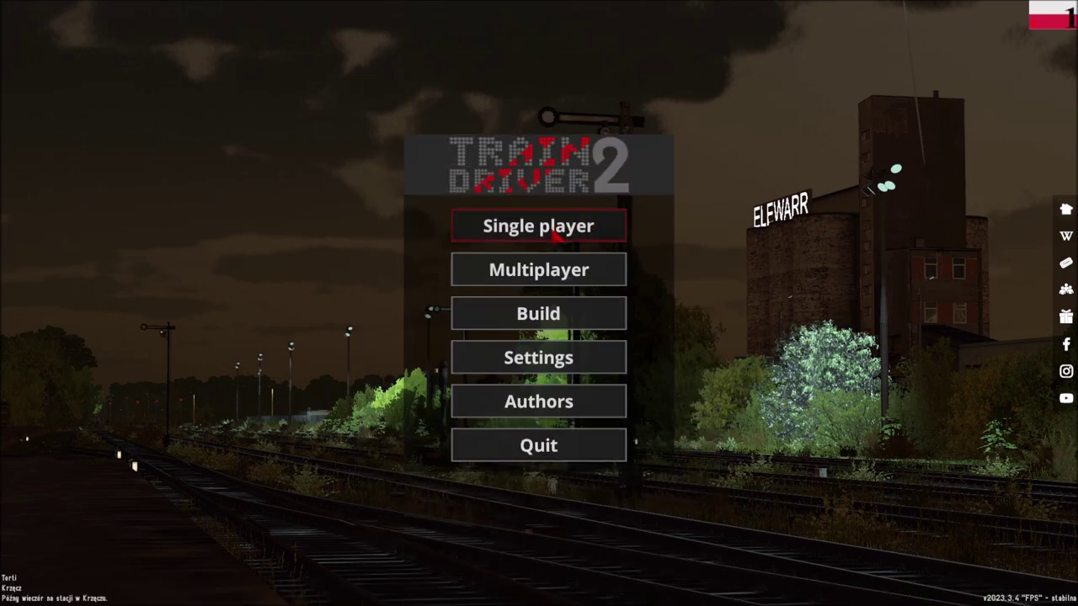
Set the simulator's user interface language to Polish in the main settings.
{"action": "left_click", "coordinate": [556, 358]}
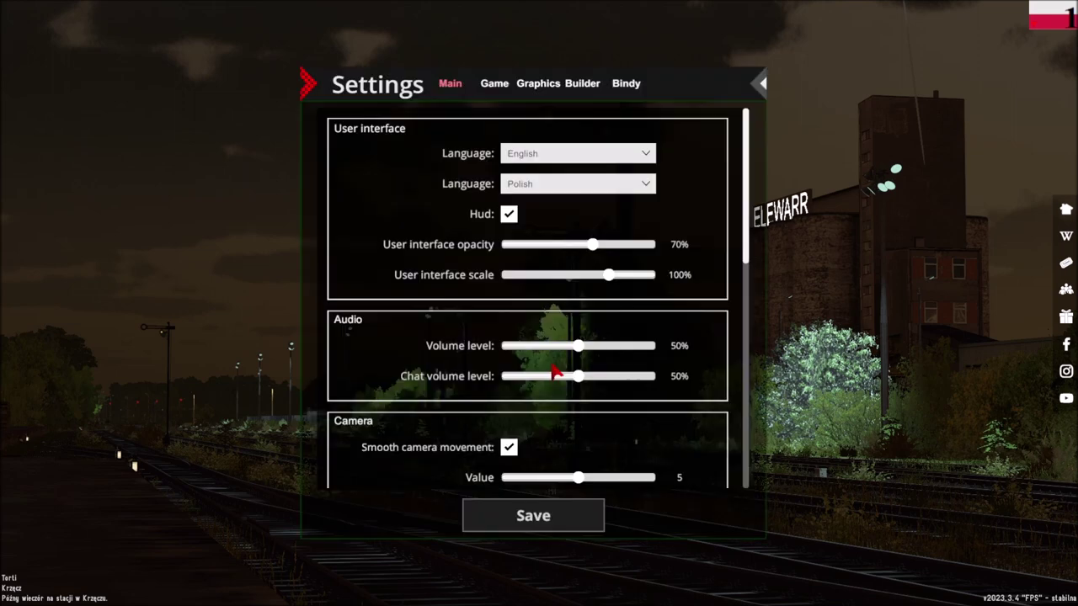
{"action": "left_click", "coordinate": [576, 155]}
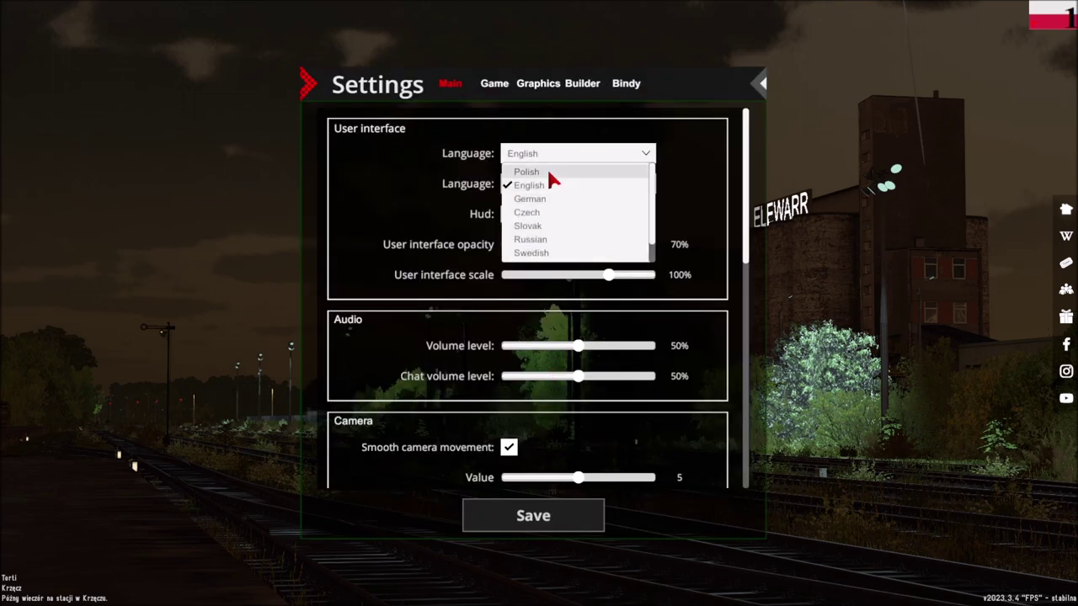
{"action": "left_click", "coordinate": [548, 173]}
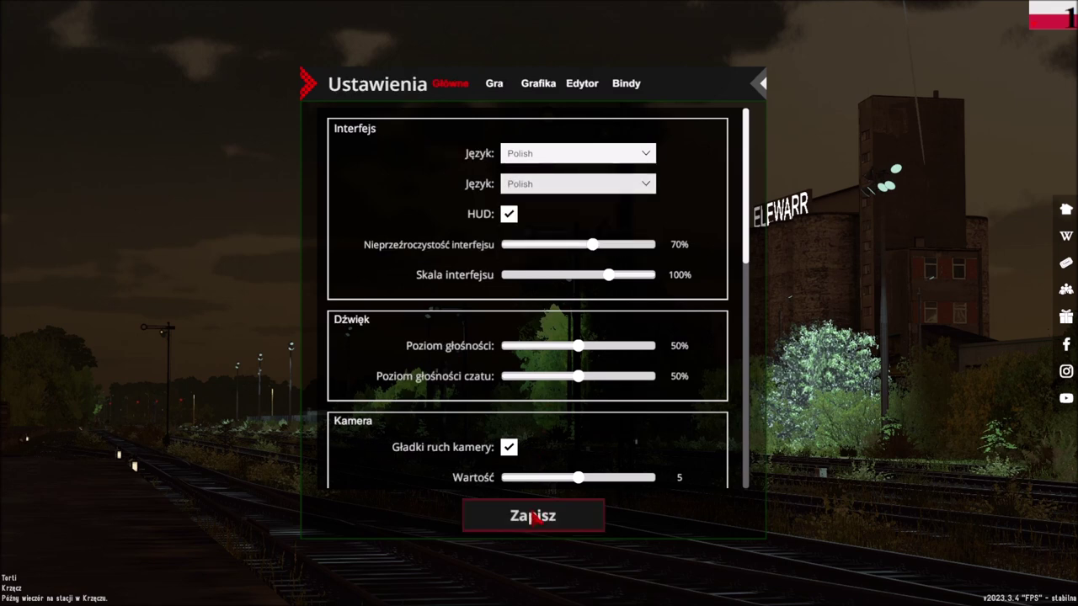
Set the predefined graphics settings to Ultra, save them and reopen the settings.
{"action": "left_click", "coordinate": [540, 87]}
{"action": "left_click", "coordinate": [536, 138]}
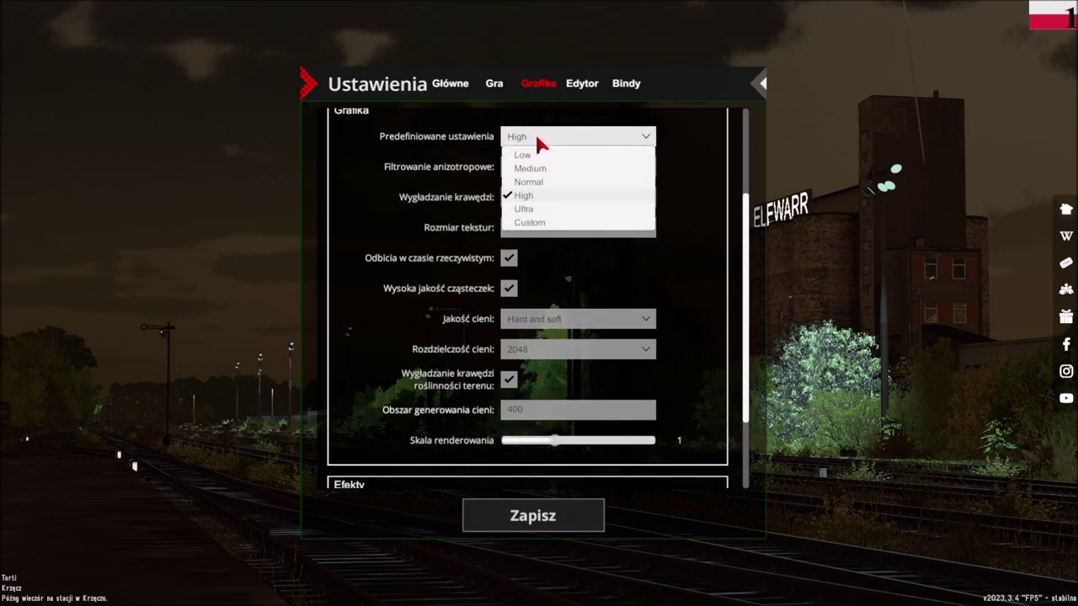
{"action": "left_click", "coordinate": [584, 211]}
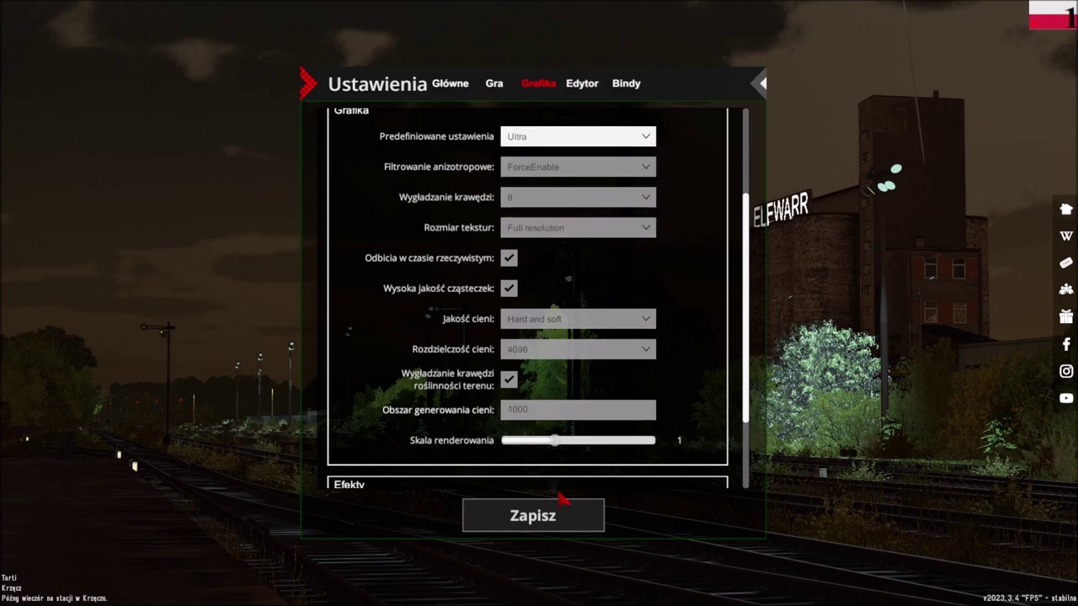
{"action": "left_click", "coordinate": [555, 526]}
{"action": "left_click", "coordinate": [551, 358]}
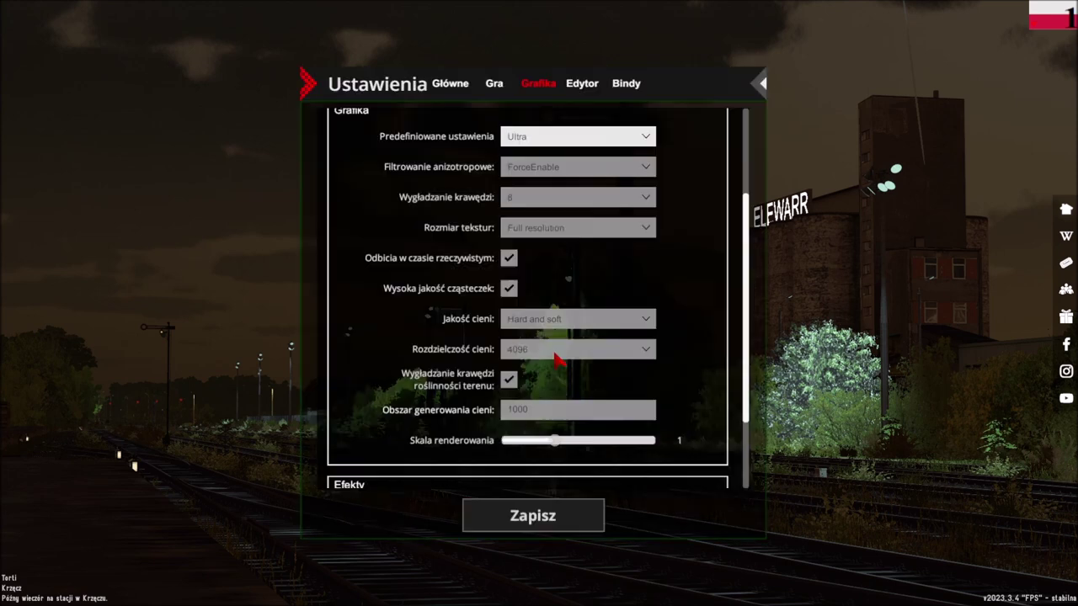
Review the individual graphics and effects options, including the available post-processing assets.
{"action": "scroll", "coordinate": [610, 181], "scroll_direction": "down", "scroll_amount": 5}
{"action": "scroll", "coordinate": [633, 236], "scroll_direction": "up", "scroll_amount": 1}
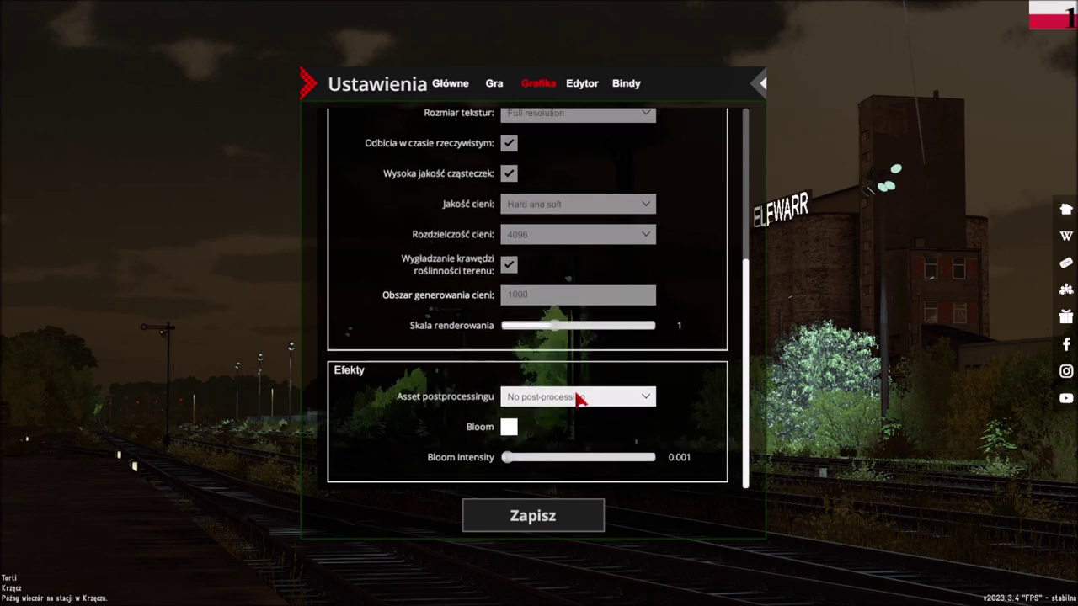
{"action": "scroll", "coordinate": [578, 429], "scroll_direction": "up", "scroll_amount": 4}
{"action": "scroll", "coordinate": [570, 360], "scroll_direction": "up", "scroll_amount": 1}
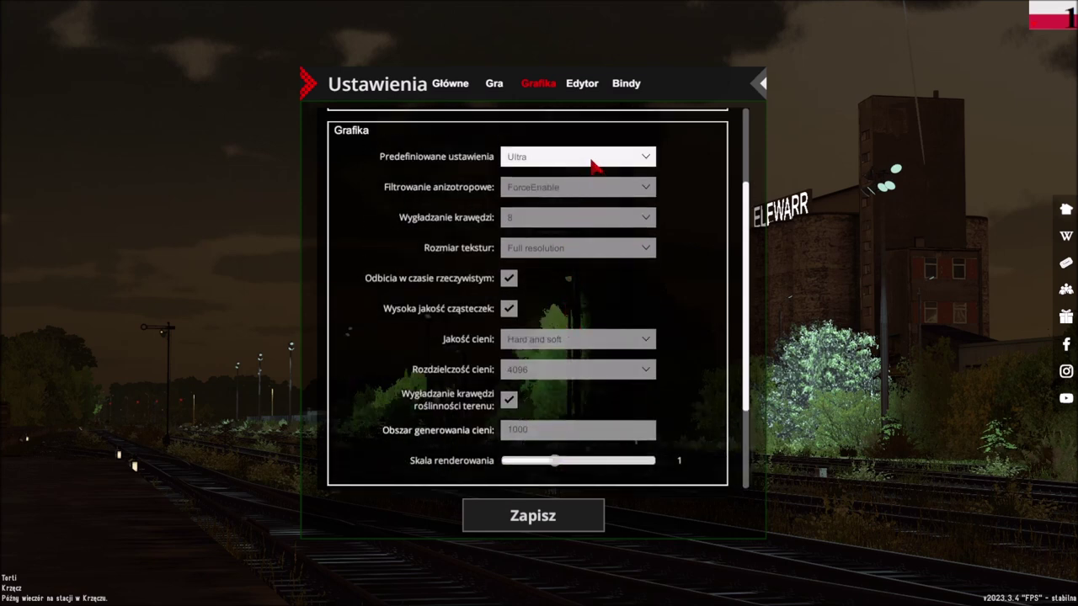
{"action": "scroll", "coordinate": [595, 183], "scroll_direction": "down", "scroll_amount": 5}
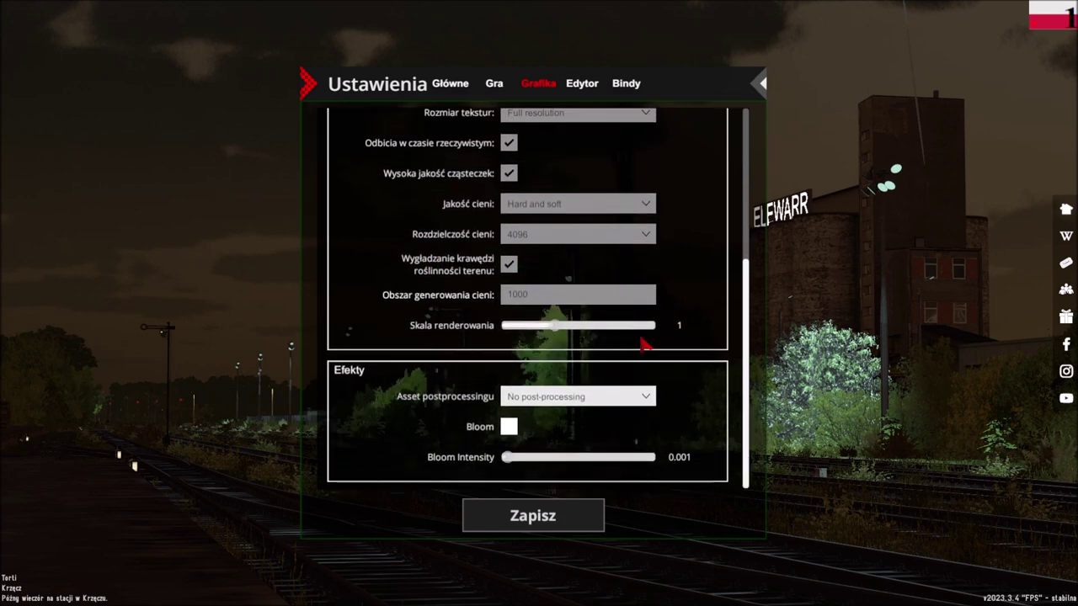
{"action": "scroll", "coordinate": [593, 337], "scroll_direction": "up", "scroll_amount": 5}
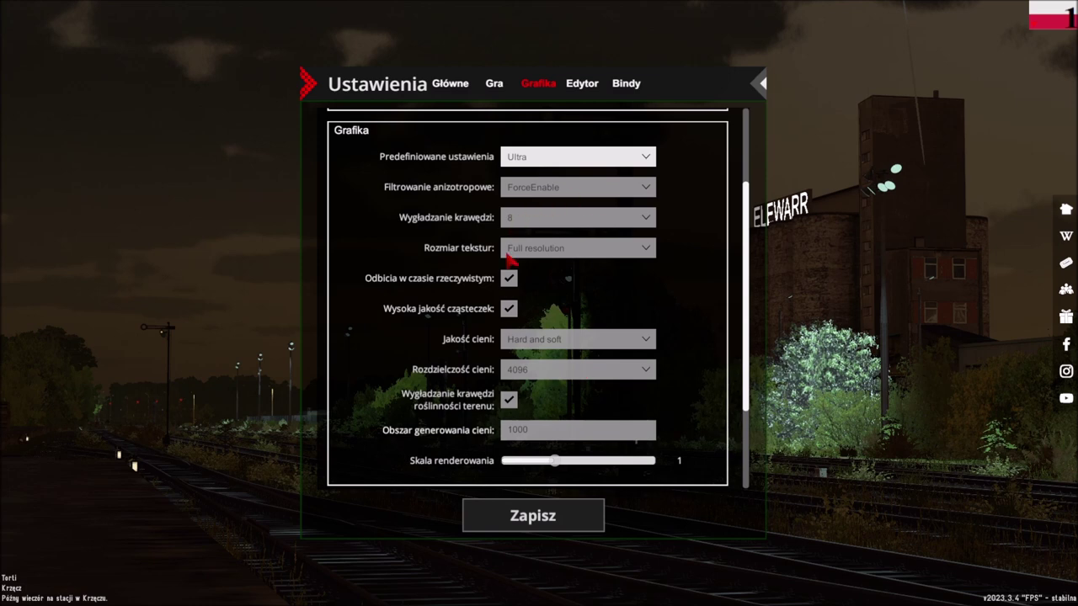
{"action": "scroll", "coordinate": [595, 300], "scroll_direction": "down", "scroll_amount": 4}
{"action": "left_click", "coordinate": [546, 426]}
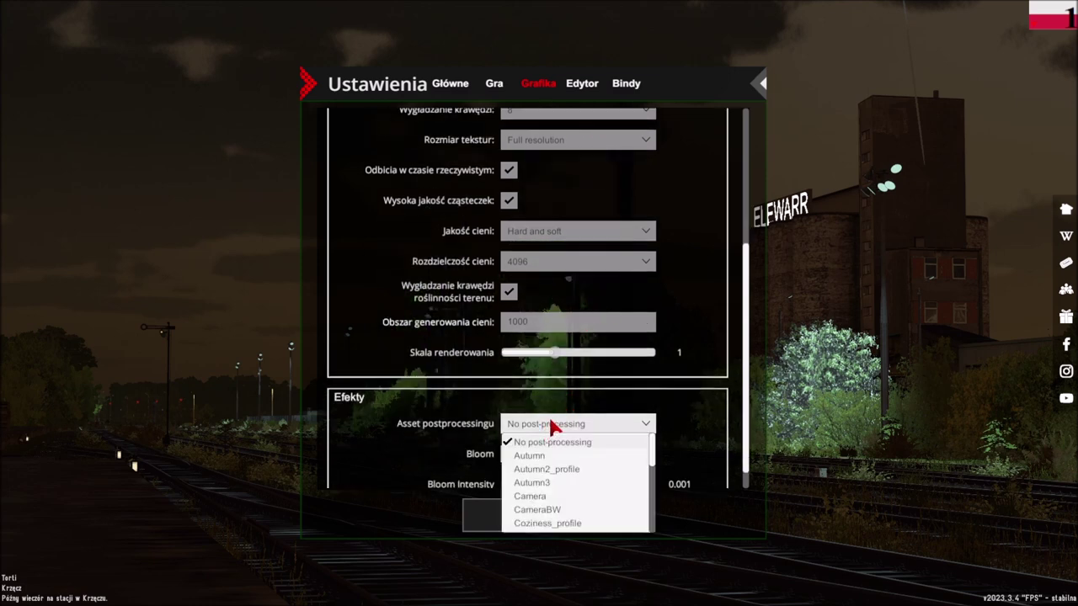
{"action": "left_click", "coordinate": [562, 425]}
{"action": "scroll", "coordinate": [568, 378], "scroll_direction": "up", "scroll_amount": 8}
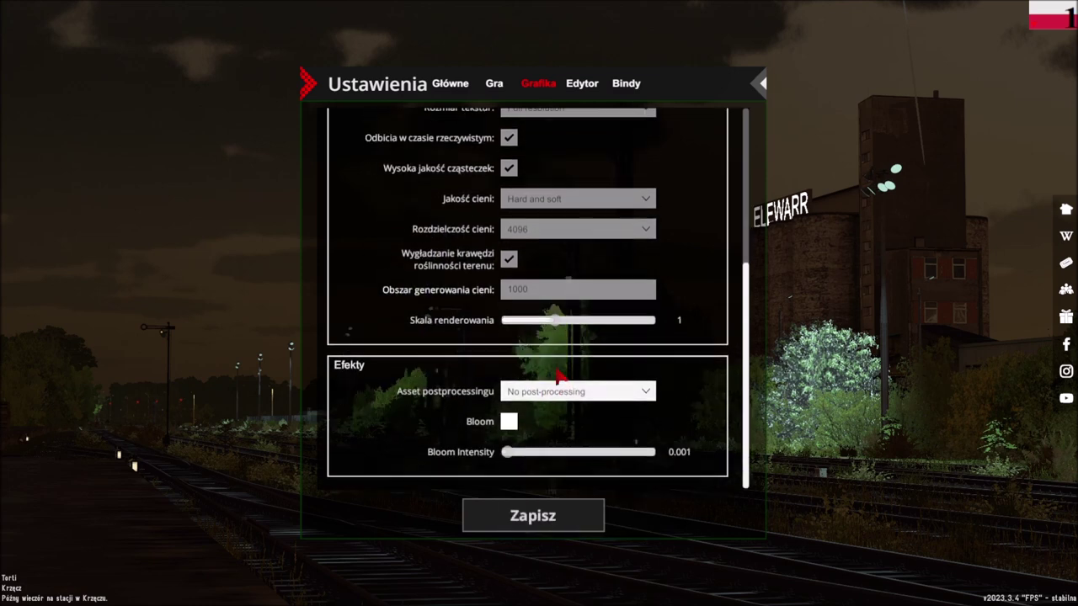
{"action": "scroll", "coordinate": [626, 229], "scroll_direction": "up", "scroll_amount": 1}
Look through the editor settings, the key bindings and the main settings.
{"action": "left_click", "coordinate": [583, 83]}
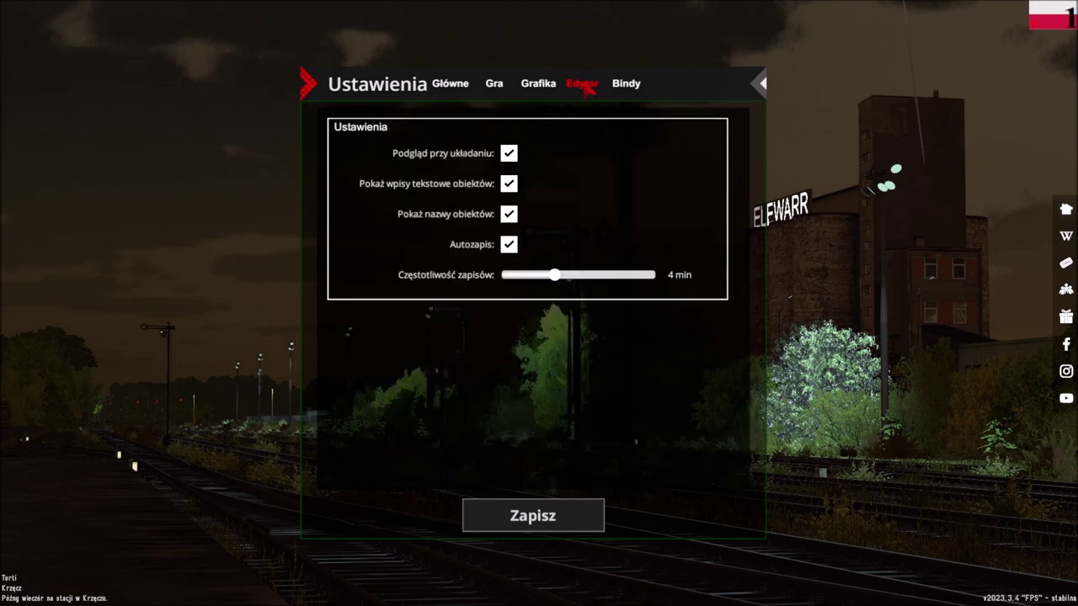
{"action": "left_click", "coordinate": [537, 83]}
{"action": "left_click", "coordinate": [625, 84]}
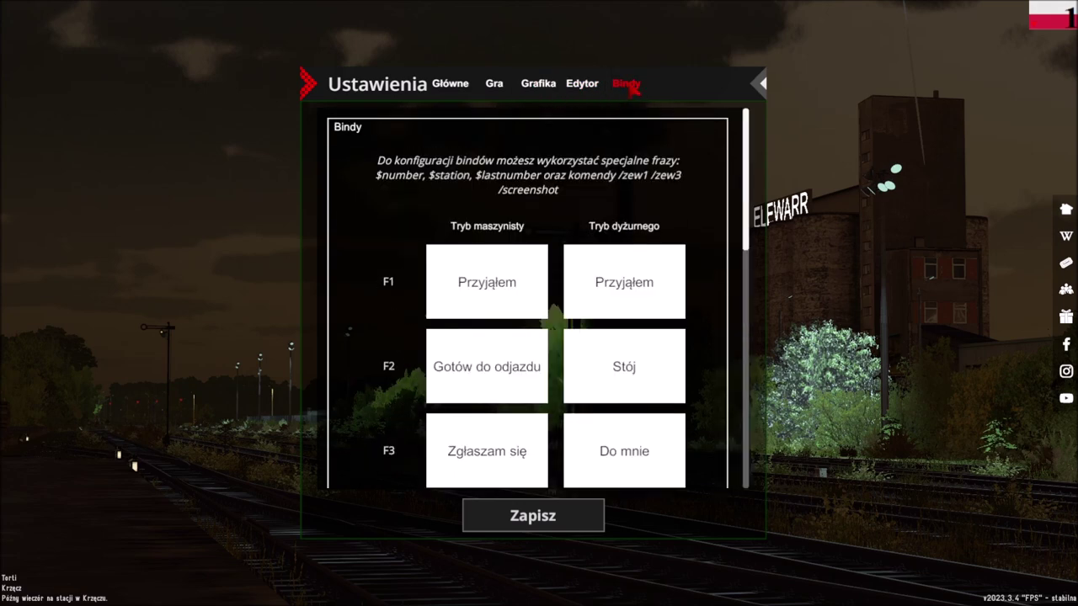
{"action": "left_click", "coordinate": [537, 84]}
{"action": "left_click", "coordinate": [464, 88]}
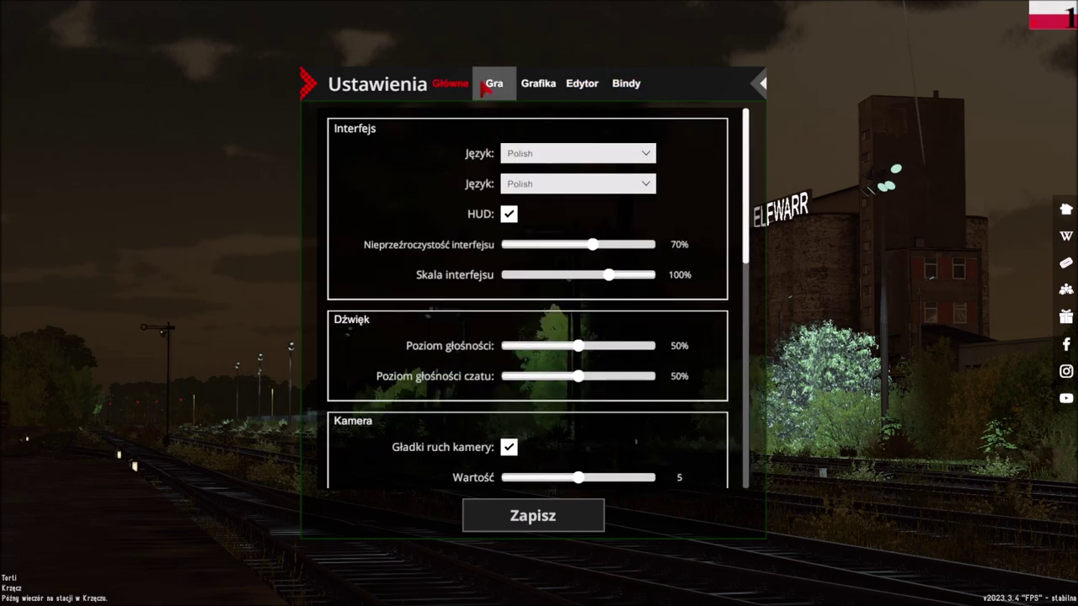
Set the train driver's avatar to MA_Kaziu and look over the remaining game settings.
{"action": "left_click", "coordinate": [494, 83]}
{"action": "left_click", "coordinate": [579, 227]}
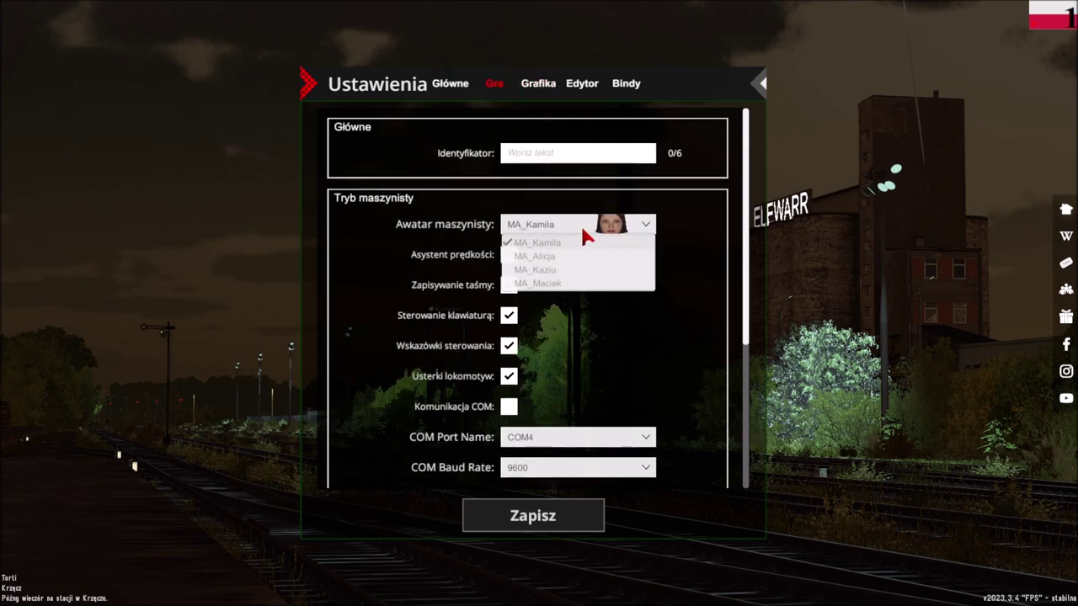
{"action": "left_click", "coordinate": [569, 284]}
{"action": "left_click", "coordinate": [590, 228]}
{"action": "left_click", "coordinate": [568, 270]}
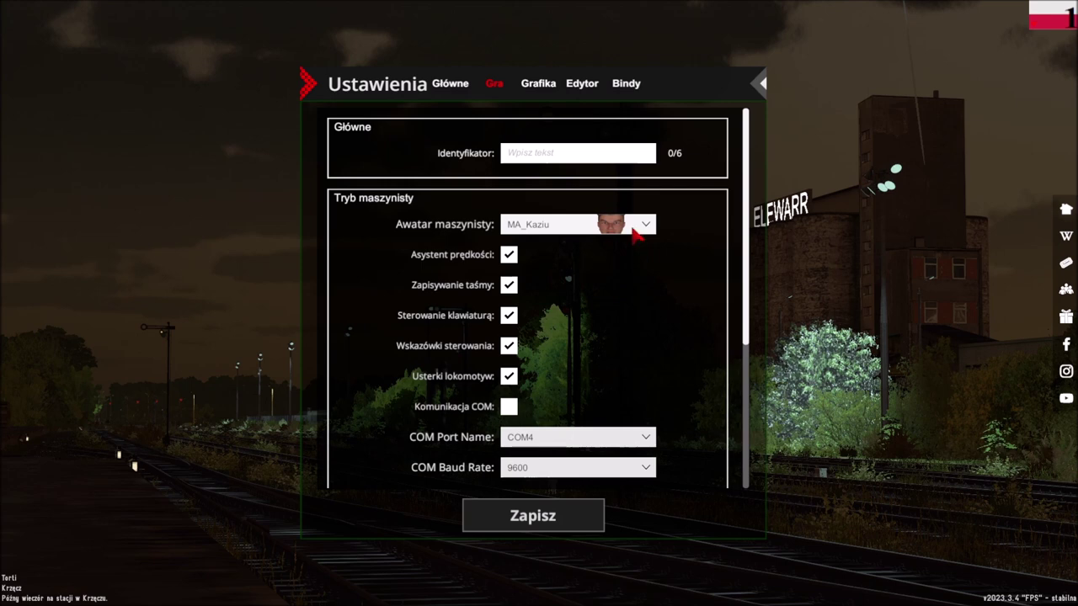
{"action": "left_click", "coordinate": [616, 225]}
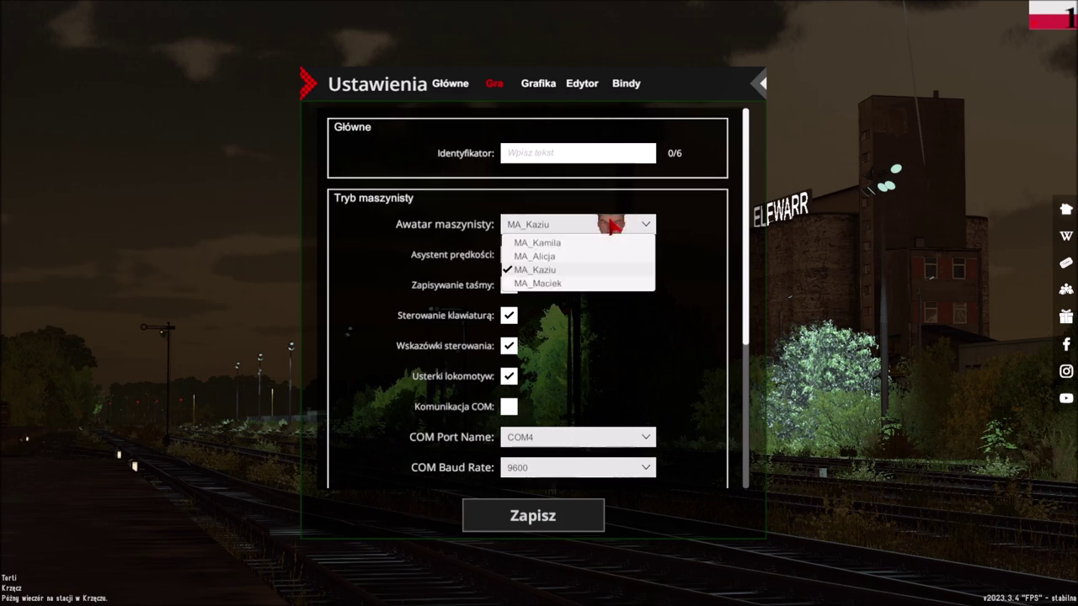
{"action": "left_click", "coordinate": [622, 225]}
{"action": "scroll", "coordinate": [613, 313], "scroll_direction": "down", "scroll_amount": 3}
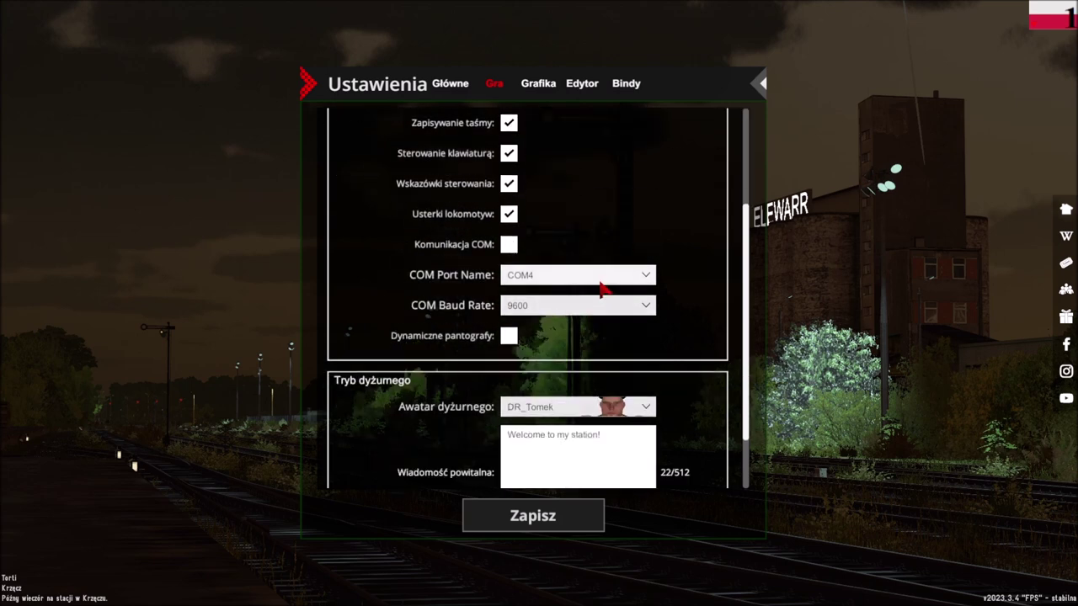
{"action": "scroll", "coordinate": [602, 290], "scroll_direction": "down", "scroll_amount": 2}
Check the resolutions available in the simulator's graphics settings and select 1920x1080.
{"action": "left_click", "coordinate": [450, 83]}
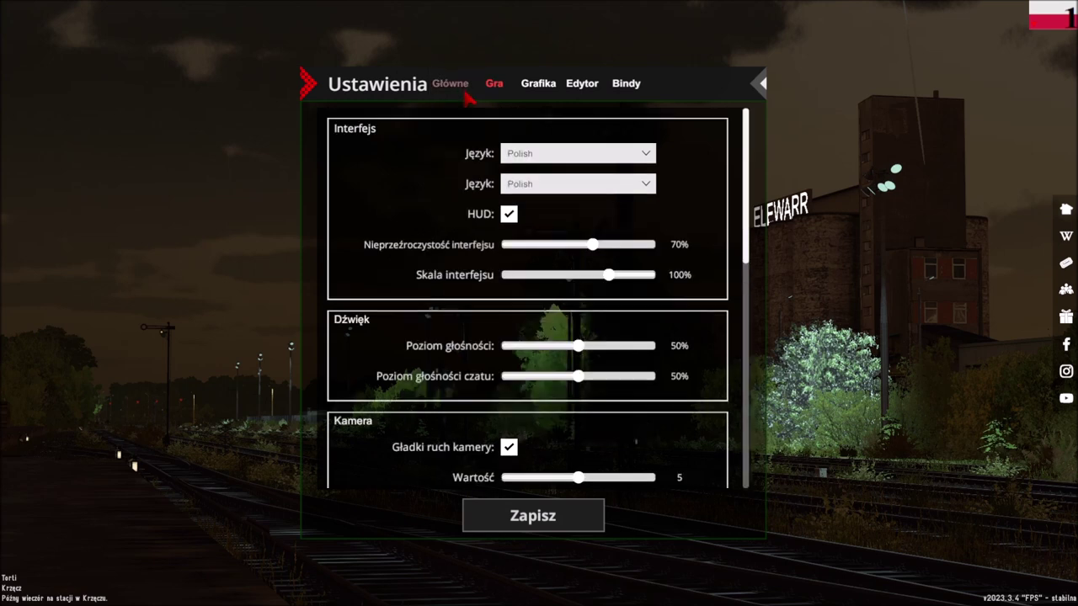
{"action": "left_click", "coordinate": [533, 87]}
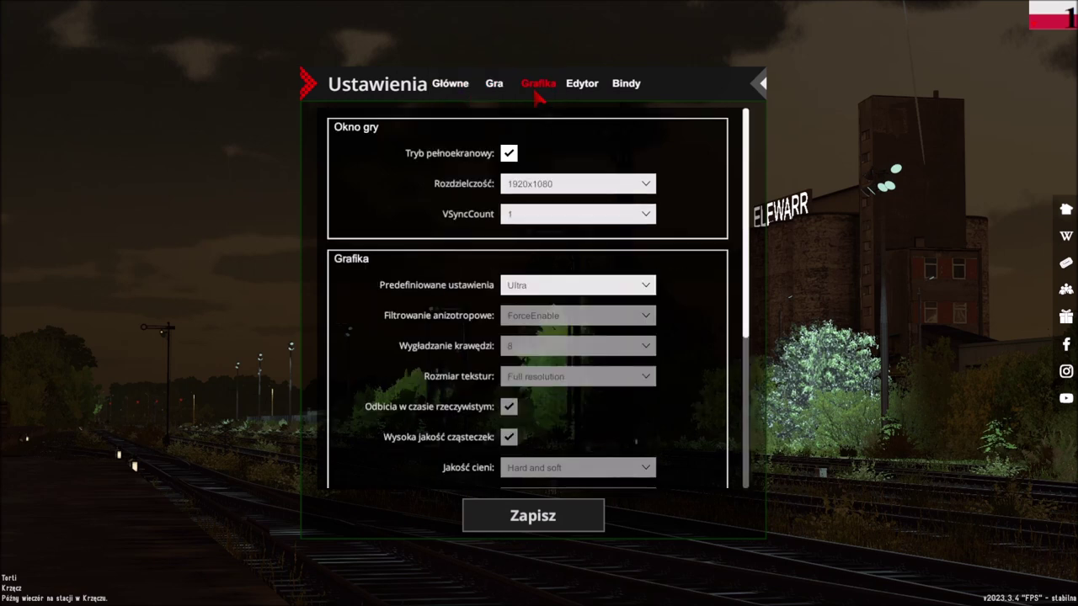
{"action": "left_click", "coordinate": [575, 183]}
{"action": "scroll", "coordinate": [593, 202], "scroll_direction": "down", "scroll_amount": 5}
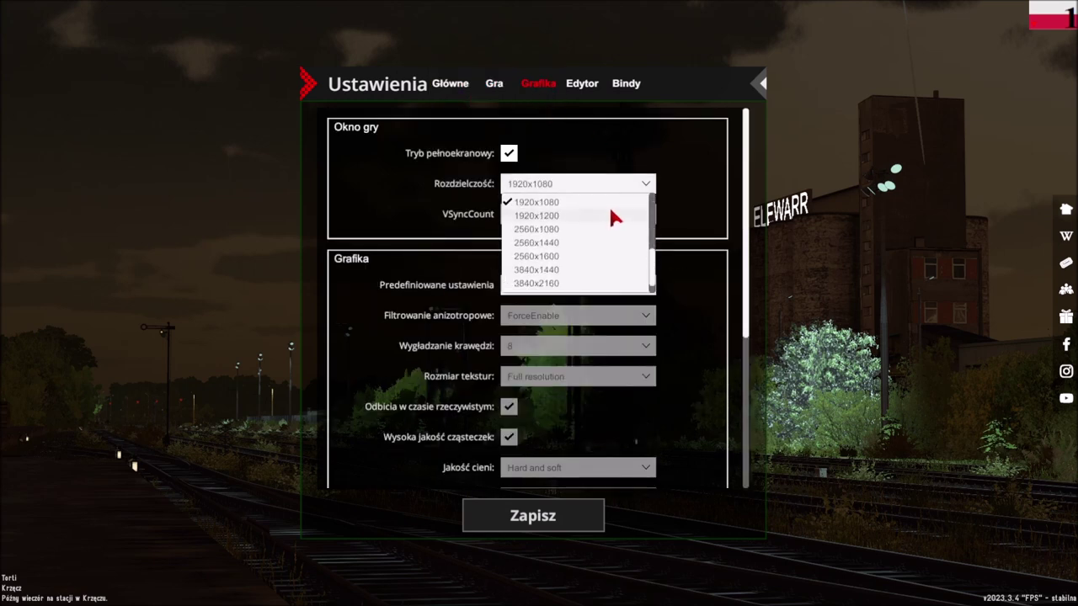
{"action": "scroll", "coordinate": [578, 243], "scroll_direction": "up", "scroll_amount": 2}
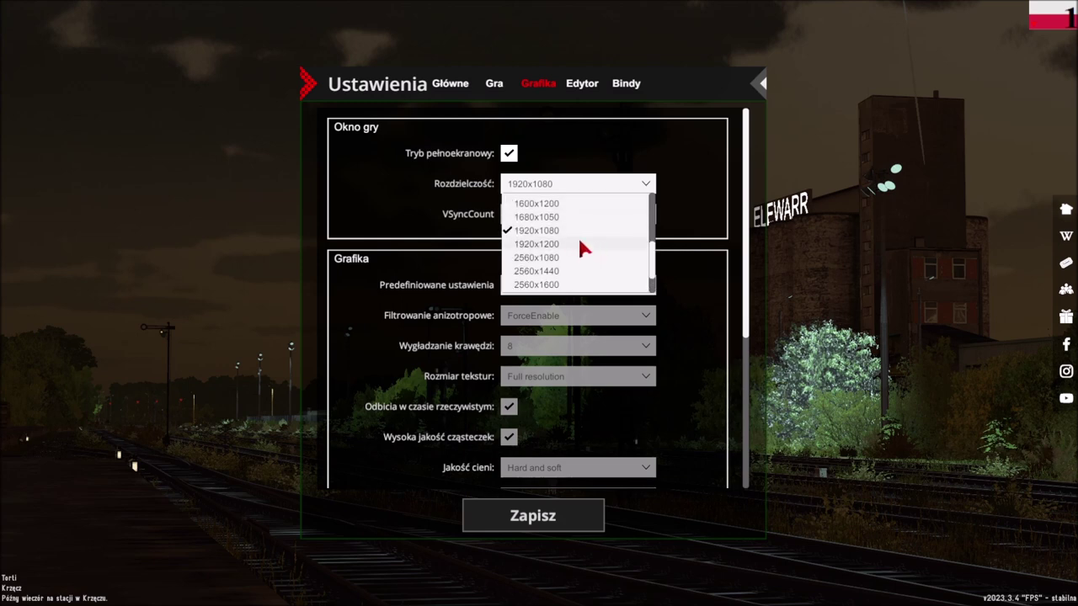
{"action": "left_click", "coordinate": [591, 230]}
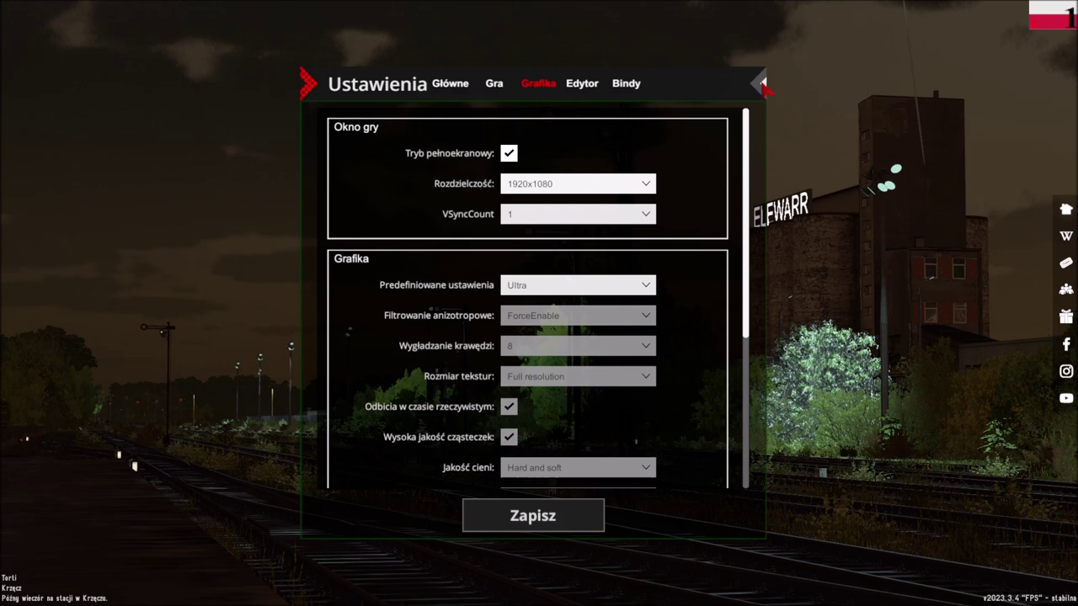
Search Windows for the Ustawienia app and open it.
{"action": "key", "text": "super"}
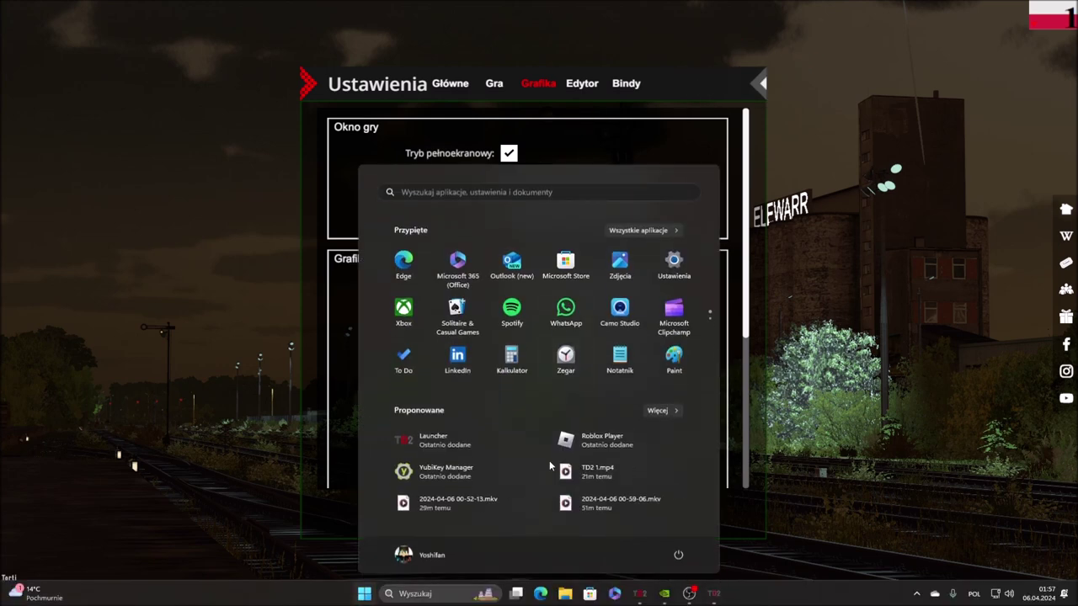
{"action": "left_click", "coordinate": [477, 593]}
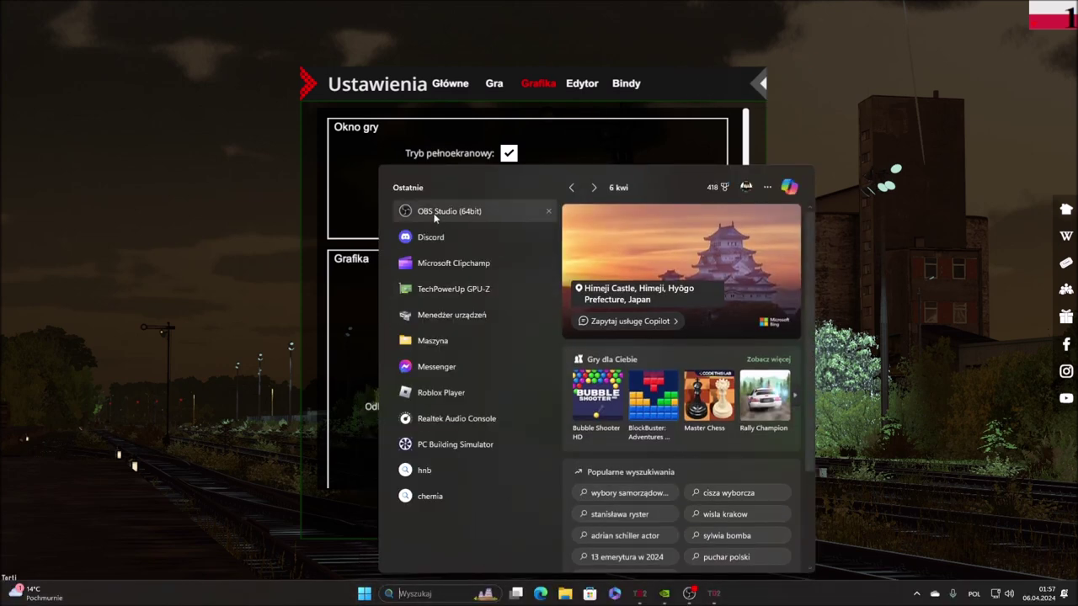
{"action": "type", "text": "us"}
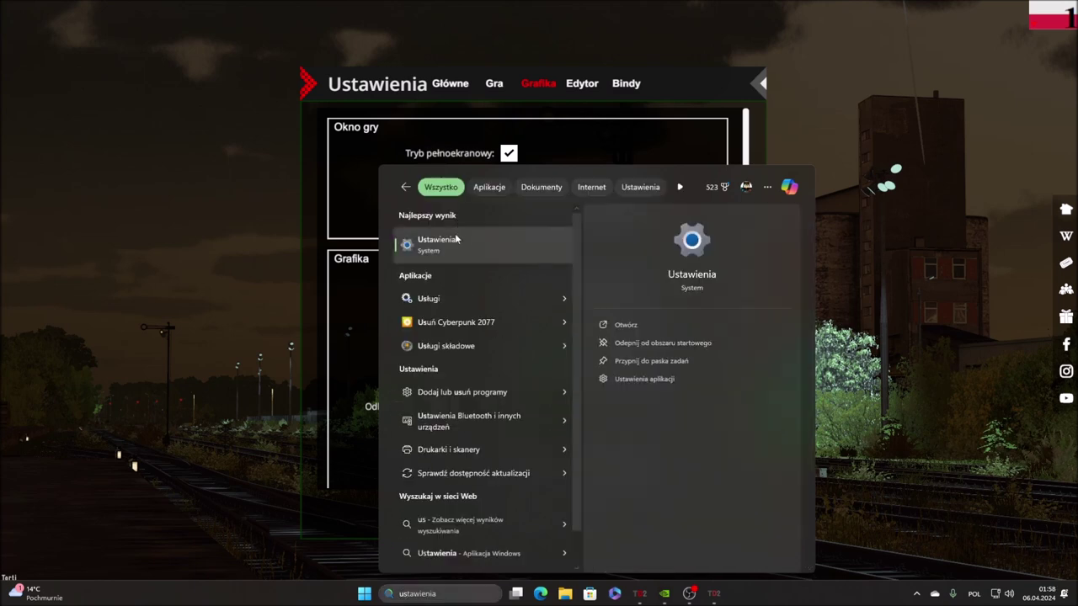
{"action": "left_click", "coordinate": [459, 238]}
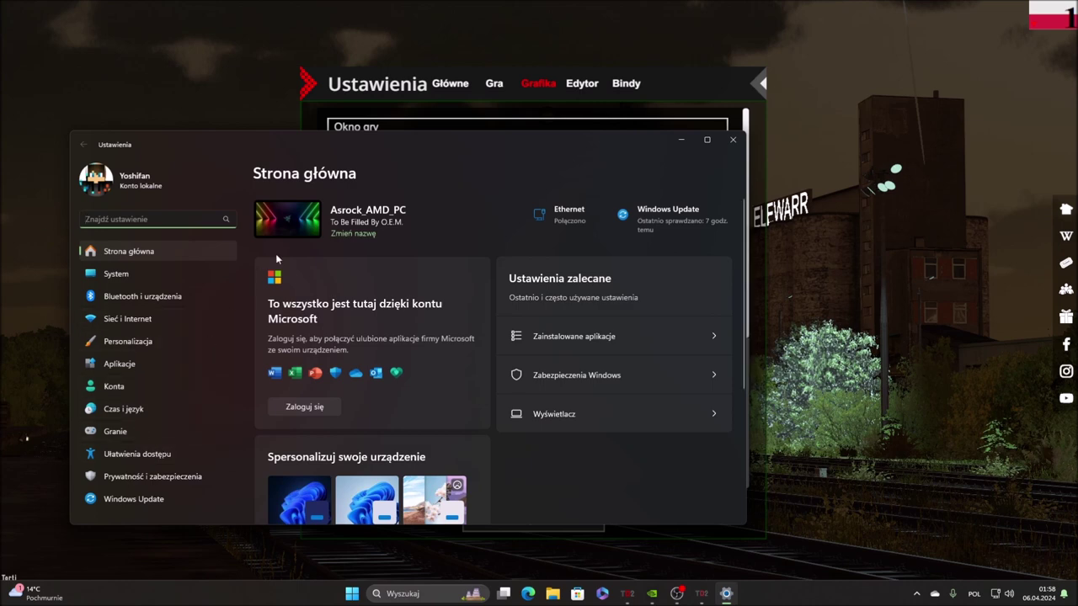
Check the resolutions offered in the Windows display settings and select 1920 × 1080 (zalecana).
{"action": "left_click", "coordinate": [167, 278]}
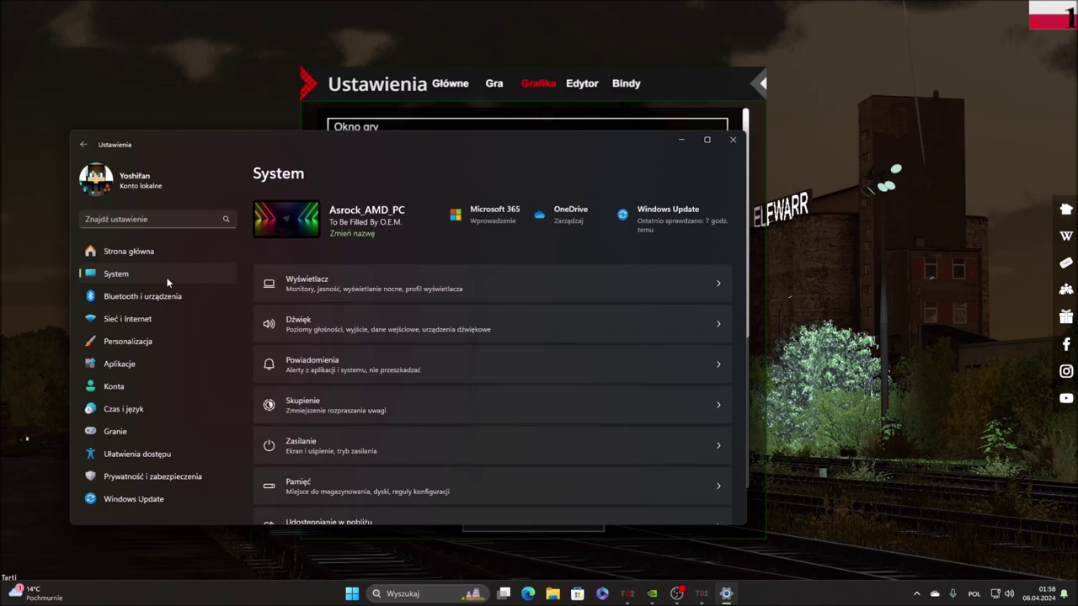
{"action": "left_click", "coordinate": [404, 283]}
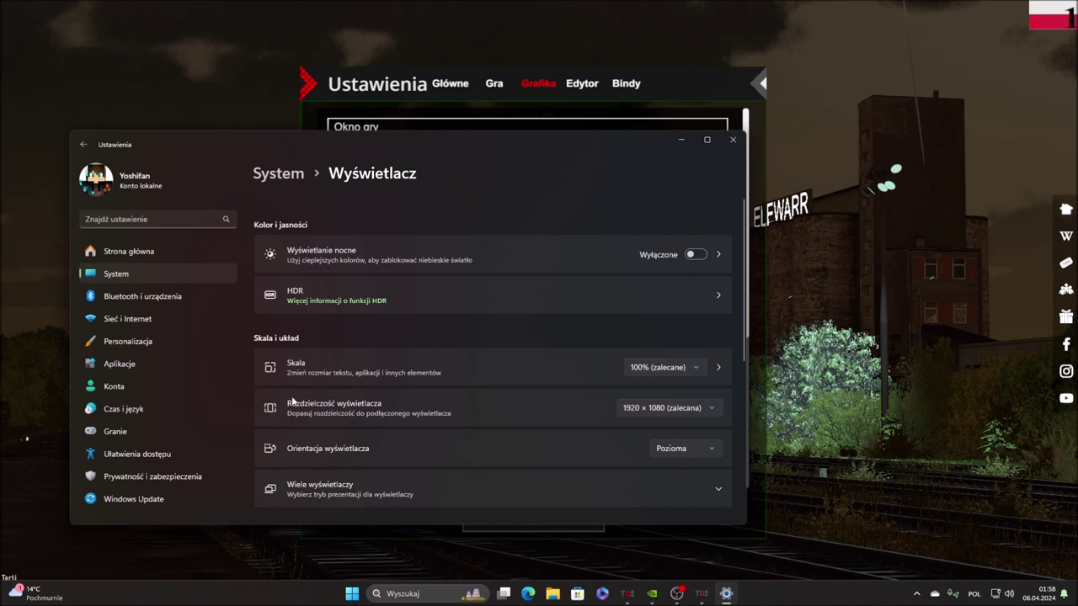
{"action": "left_click", "coordinate": [699, 419]}
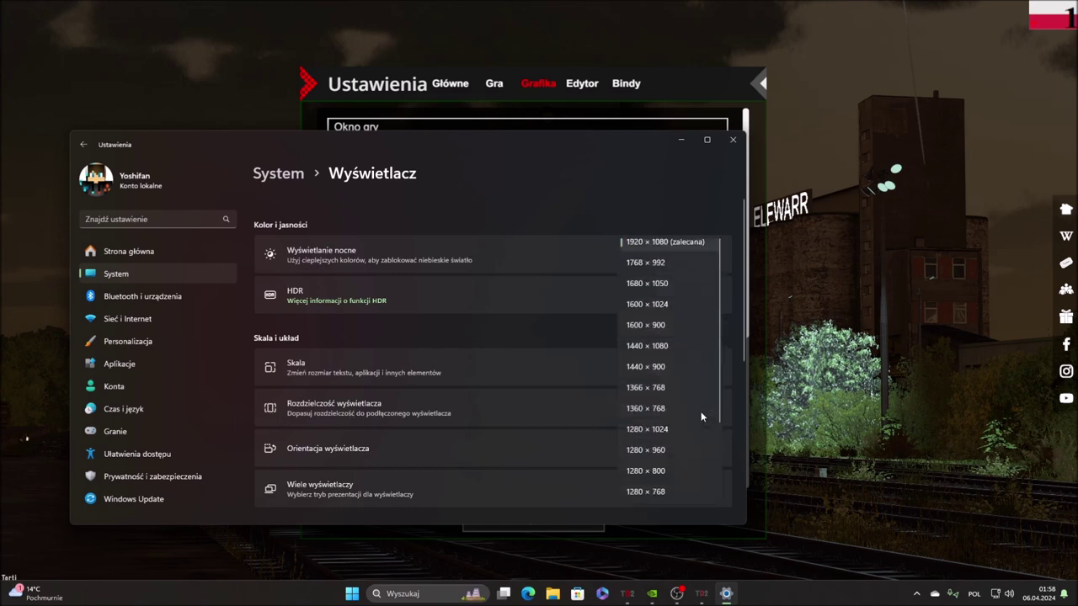
{"action": "left_click", "coordinate": [678, 238]}
Open the related Grafika settings of the display and look through the list of applications.
{"action": "scroll", "coordinate": [570, 367], "scroll_direction": "down", "scroll_amount": 5}
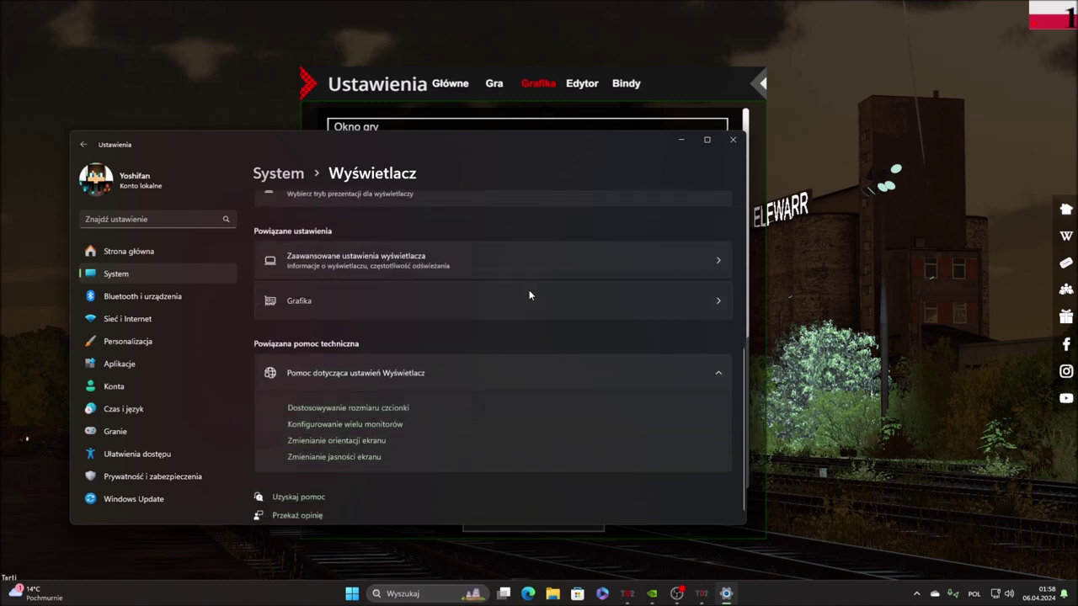
{"action": "left_click", "coordinate": [528, 294]}
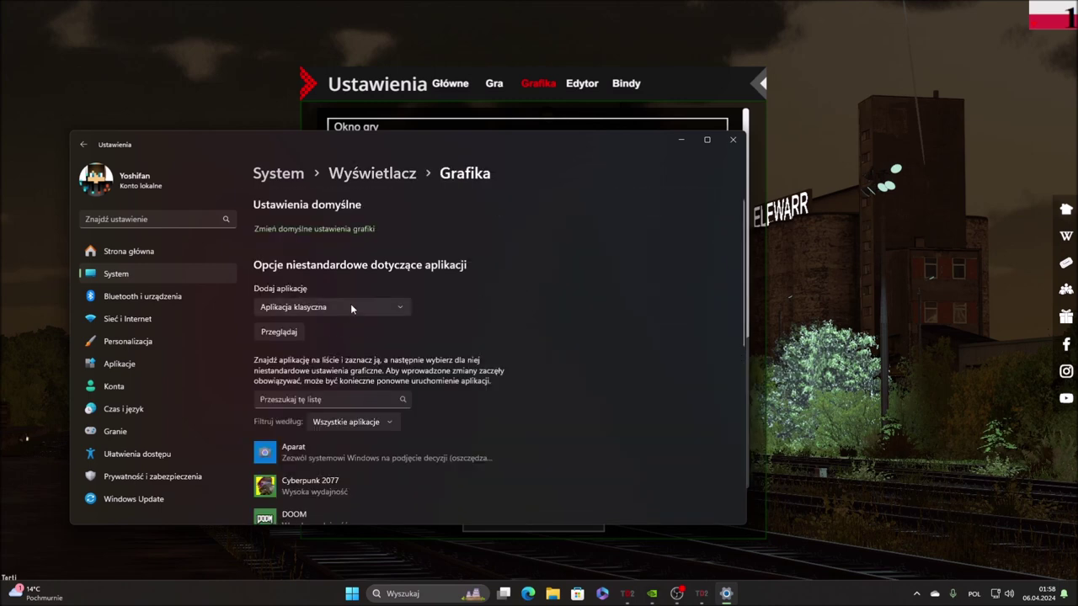
{"action": "scroll", "coordinate": [416, 288], "scroll_direction": "down", "scroll_amount": 3}
{"action": "scroll", "coordinate": [416, 288], "scroll_direction": "down", "scroll_amount": 2}
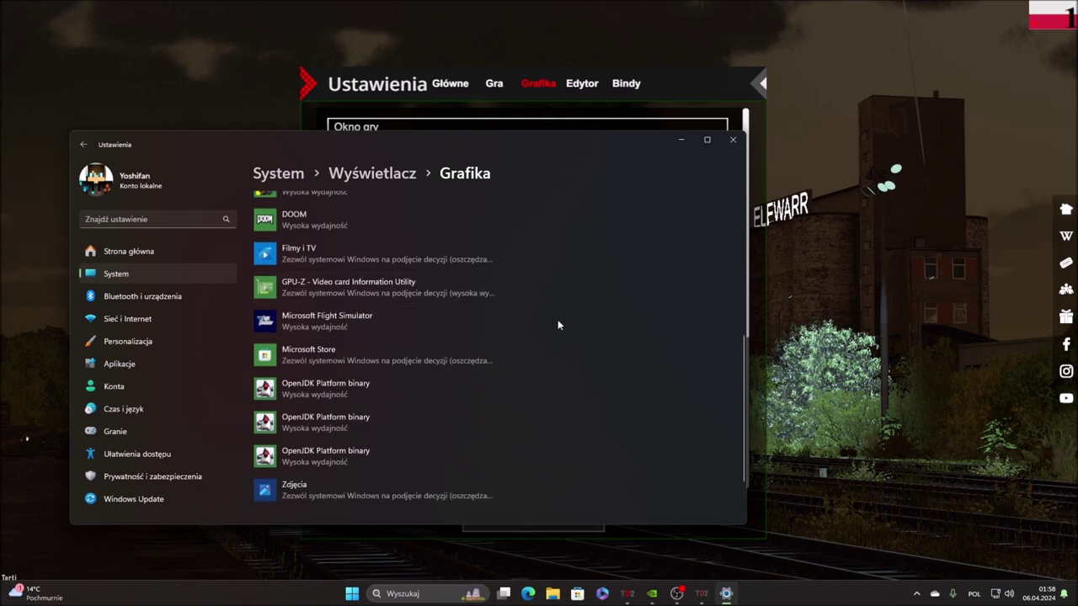
{"action": "scroll", "coordinate": [548, 324], "scroll_direction": "up", "scroll_amount": 5}
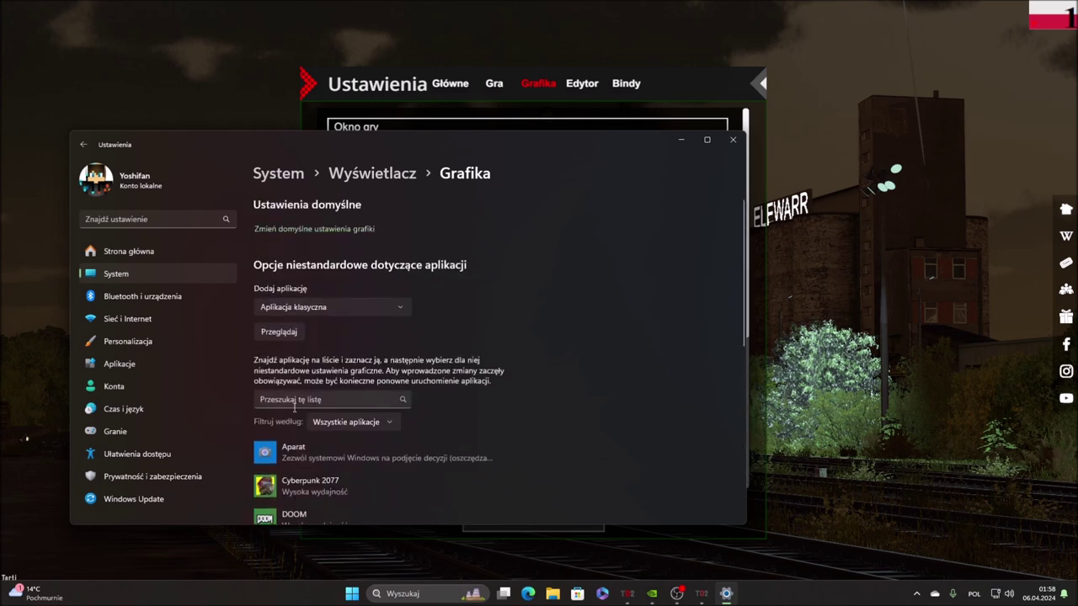
Search the graphics application list for "Tra" and "TS", clearing the search after each attempt.
{"action": "left_click", "coordinate": [294, 400]}
{"action": "scroll", "coordinate": [397, 279], "scroll_direction": "down", "scroll_amount": 2}
{"action": "type", "text": "Tra"}
{"action": "key", "text": "BackSpace"}
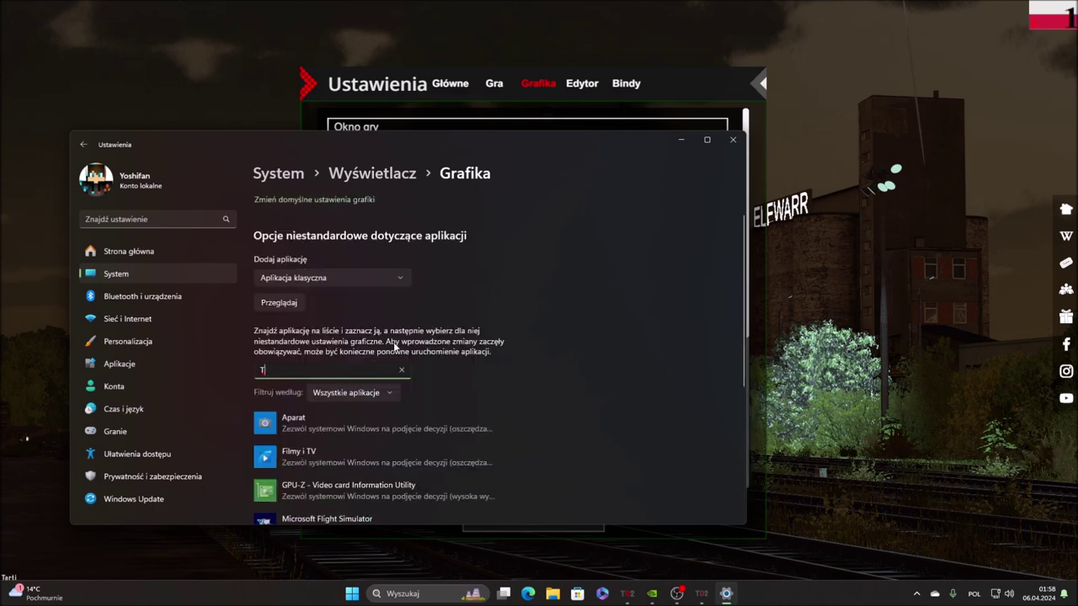
{"action": "type", "text": "r"}
{"action": "key", "text": "BackSpace"}
{"action": "key", "text": "BackSpace"}
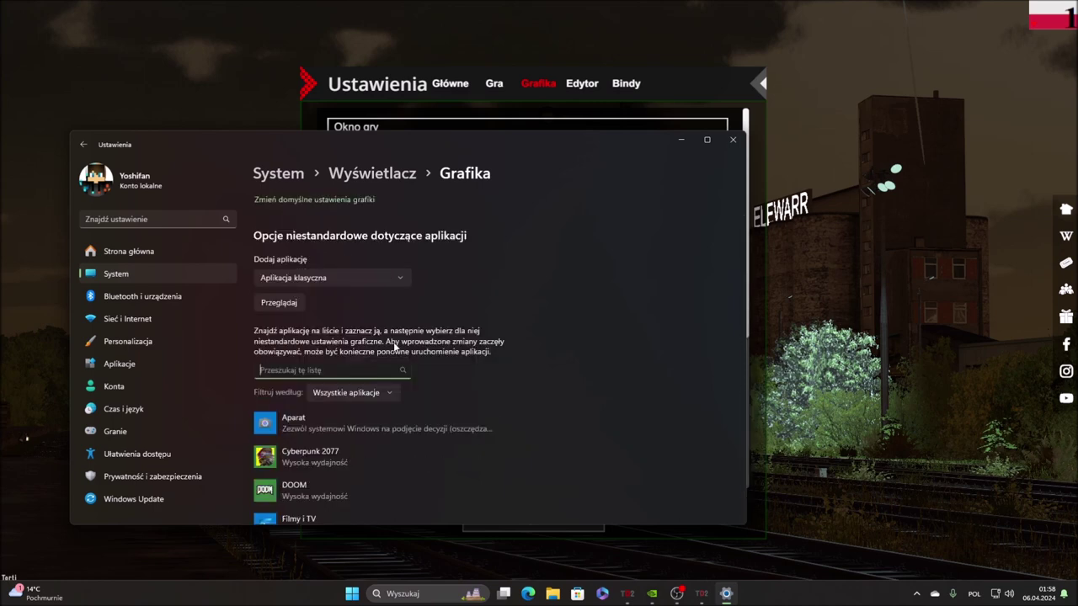
{"action": "type", "text": "TS"}
{"action": "key", "text": "BackSpace"}
{"action": "key", "text": "BackSpace"}
Look through the application list with different filters, including Aplikacje dodane dla mnie, and close the Windows settings.
{"action": "left_click", "coordinate": [328, 392]}
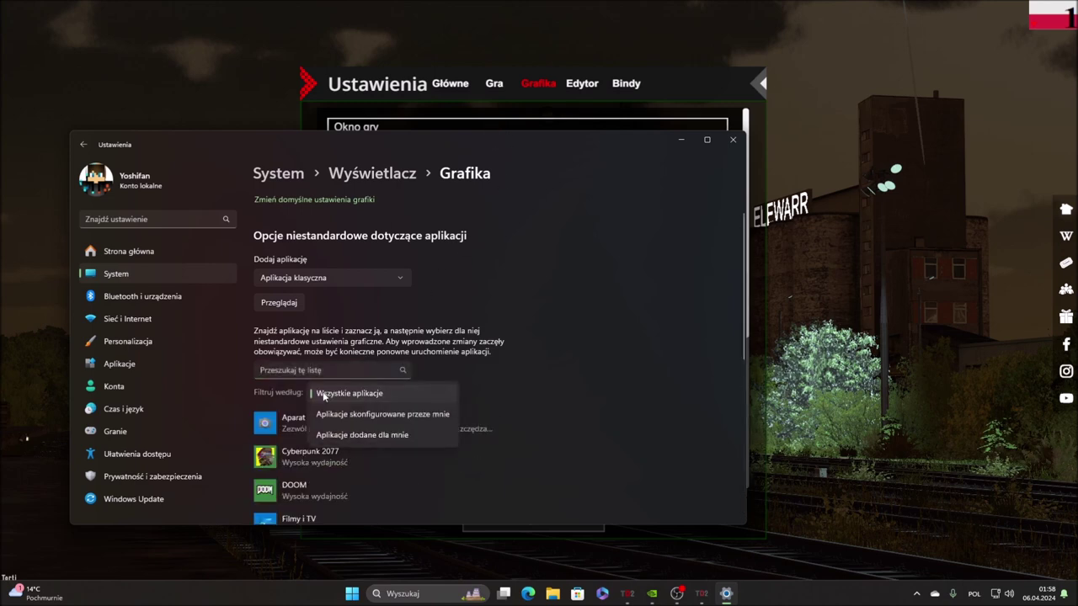
{"action": "left_click", "coordinate": [434, 415]}
{"action": "left_click", "coordinate": [392, 392]}
{"action": "left_click", "coordinate": [405, 415]}
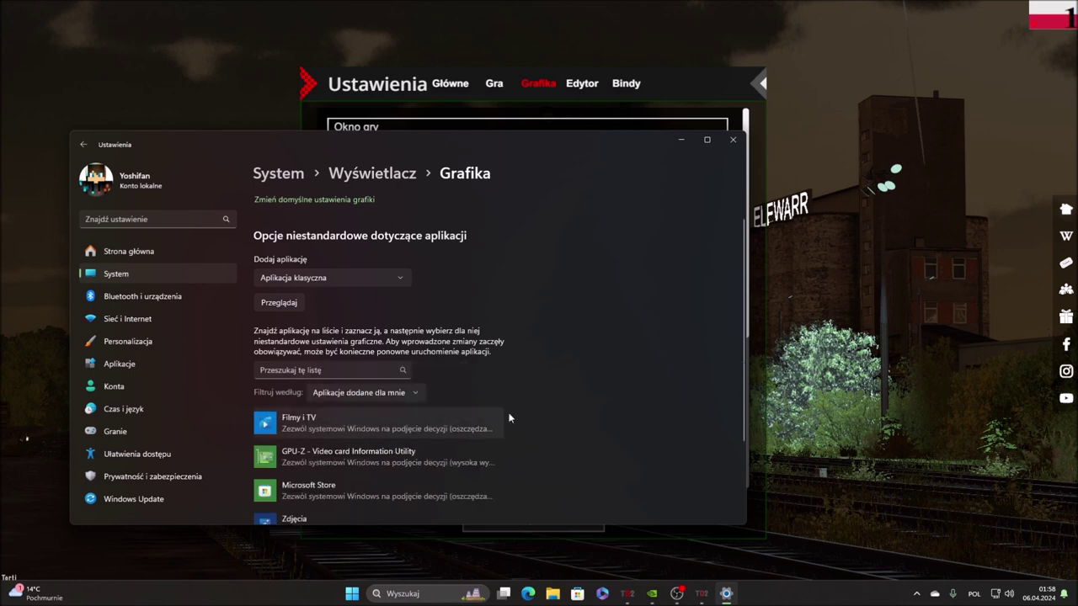
{"action": "scroll", "coordinate": [543, 385], "scroll_direction": "down", "scroll_amount": 2}
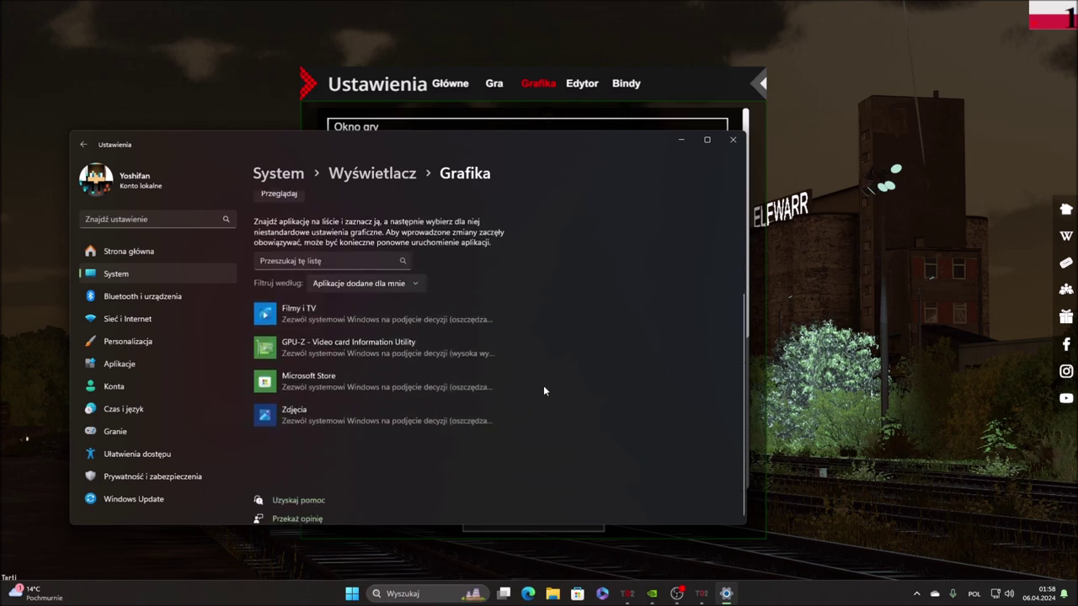
{"action": "left_click", "coordinate": [374, 283]}
{"action": "left_click", "coordinate": [401, 262]}
{"action": "left_click", "coordinate": [396, 283]}
{"action": "left_click", "coordinate": [413, 304]}
{"action": "scroll", "coordinate": [375, 283], "scroll_direction": "down", "scroll_amount": 1}
{"action": "scroll", "coordinate": [484, 313], "scroll_direction": "down", "scroll_amount": 5}
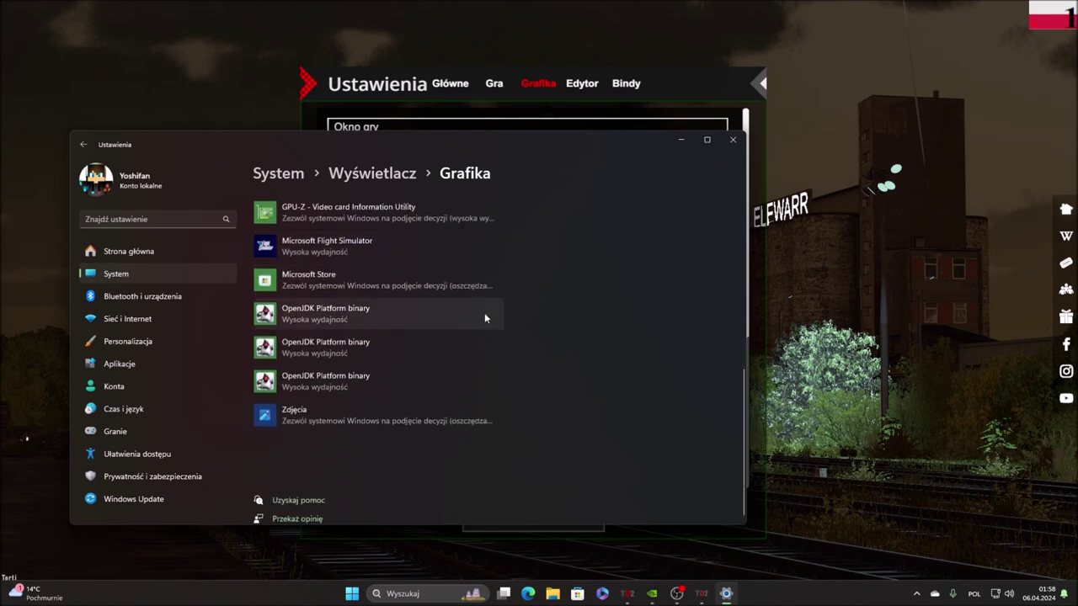
{"action": "left_click", "coordinate": [731, 139]}
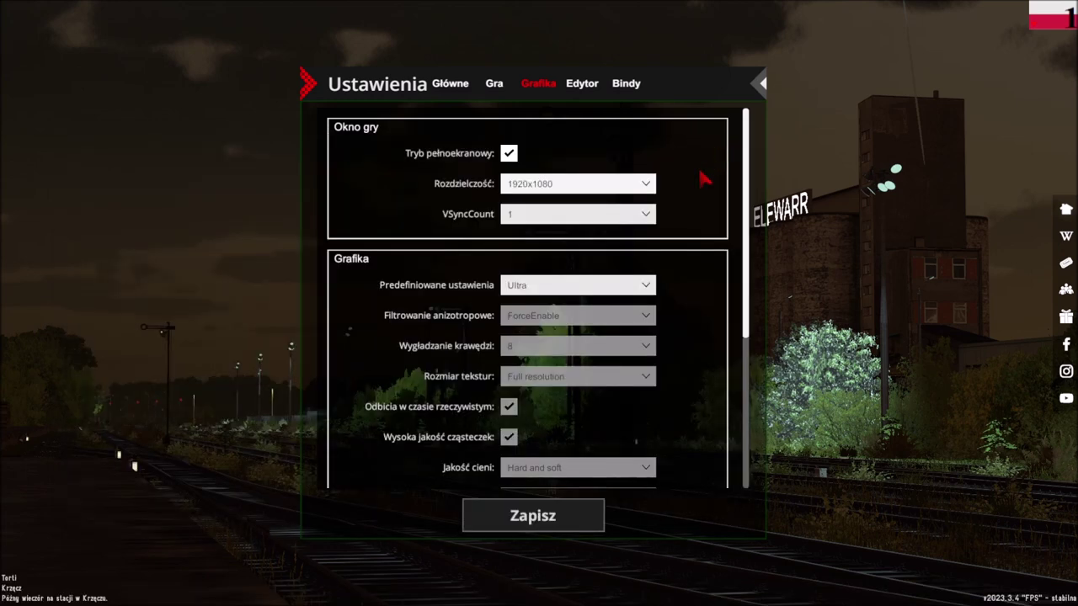
Check the predefined graphics presets and the effects options, and save the simulator's settings.
{"action": "left_click", "coordinate": [565, 284]}
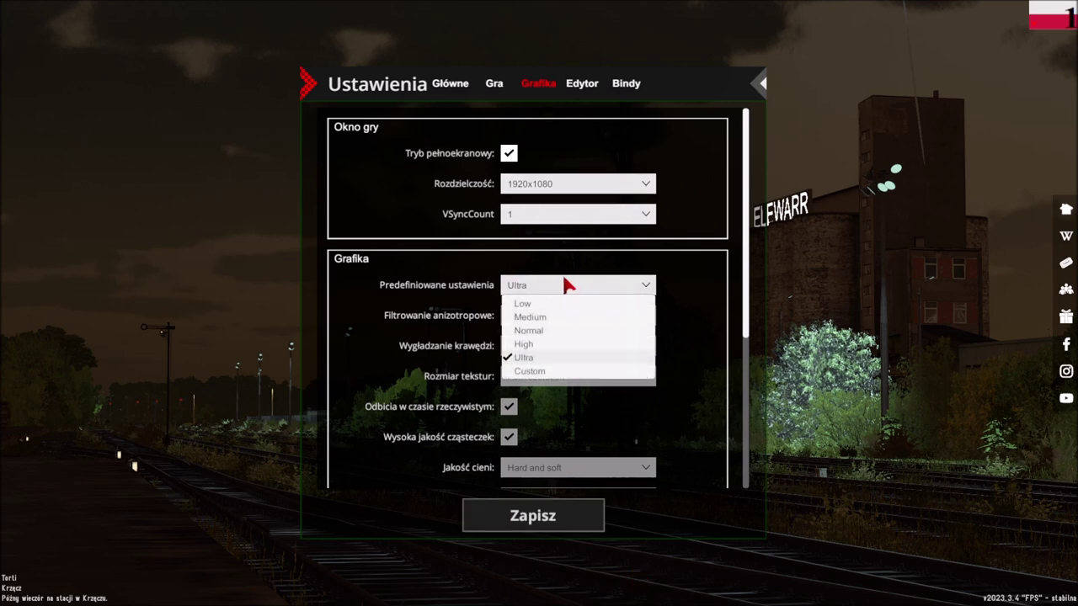
{"action": "left_click", "coordinate": [573, 369]}
{"action": "scroll", "coordinate": [560, 416], "scroll_direction": "down", "scroll_amount": 5}
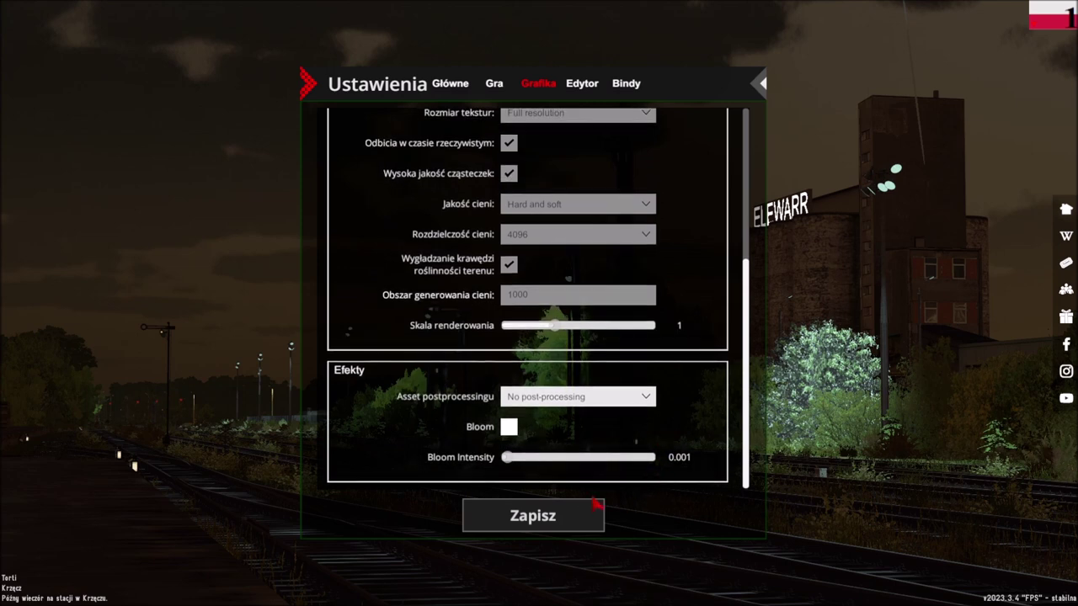
{"action": "left_click", "coordinate": [525, 516]}
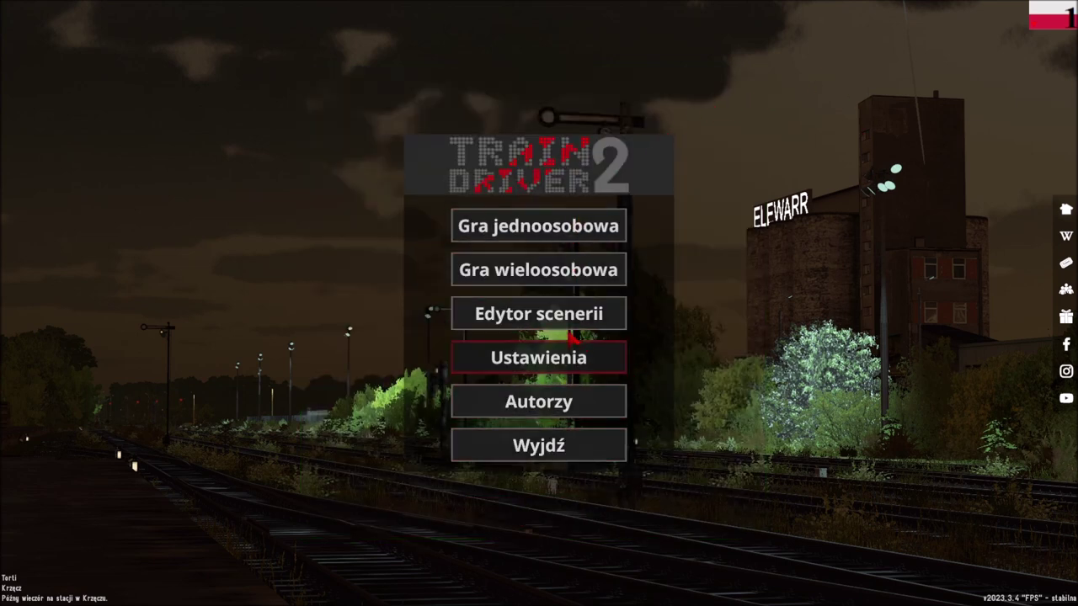
Open the single-player mode and select the scenario (104) Ekspresowy Zwardoń - Milówka (L139).
{"action": "left_click", "coordinate": [543, 224]}
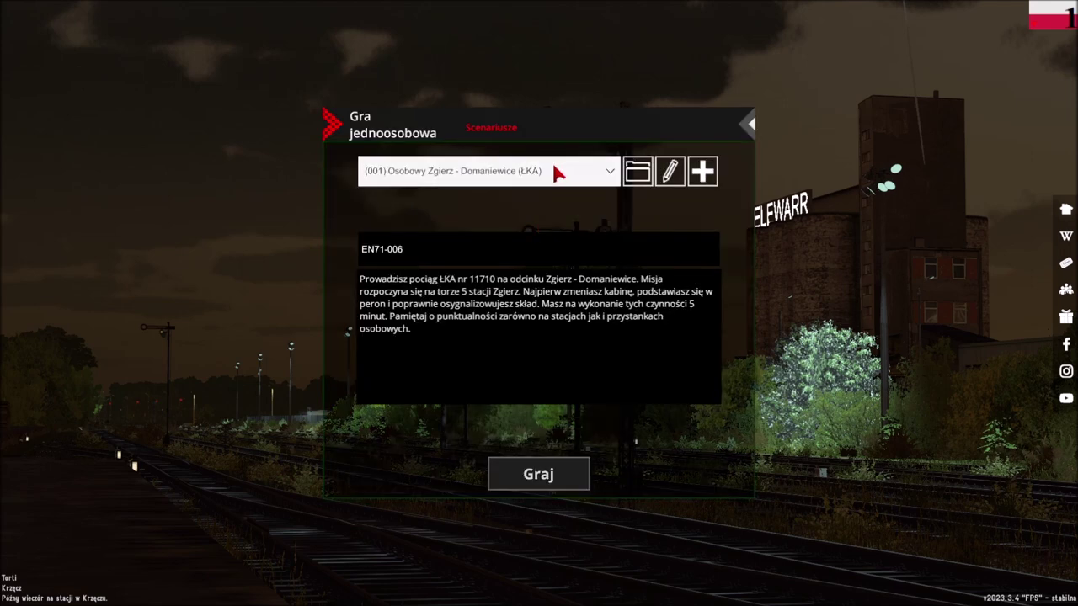
{"action": "left_click", "coordinate": [555, 169]}
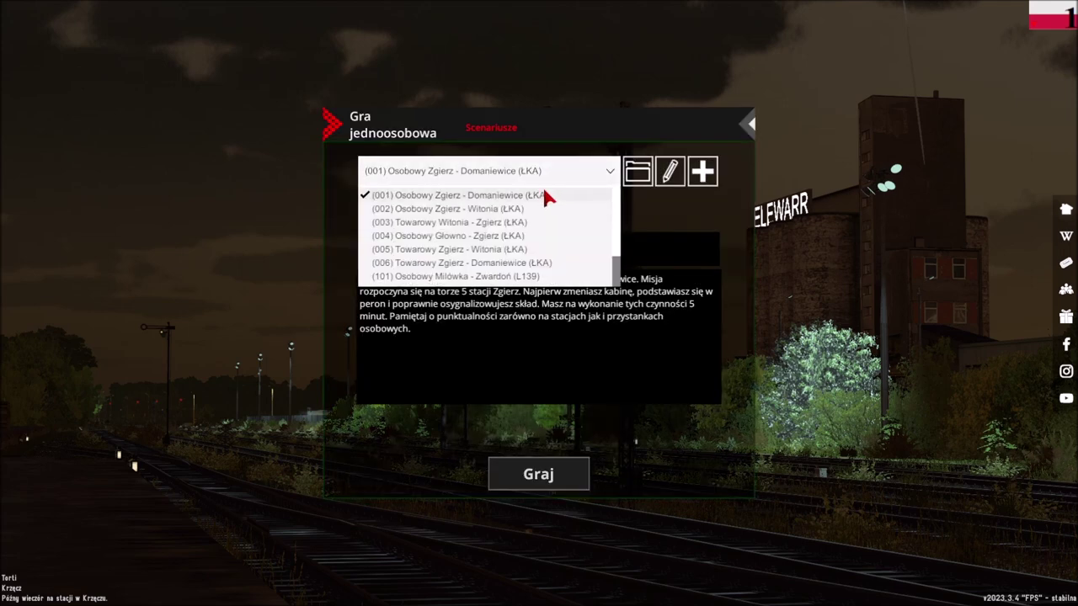
{"action": "scroll", "coordinate": [548, 195], "scroll_direction": "down", "scroll_amount": 3}
{"action": "scroll", "coordinate": [556, 192], "scroll_direction": "up", "scroll_amount": 3}
{"action": "scroll", "coordinate": [543, 218], "scroll_direction": "down", "scroll_amount": 3}
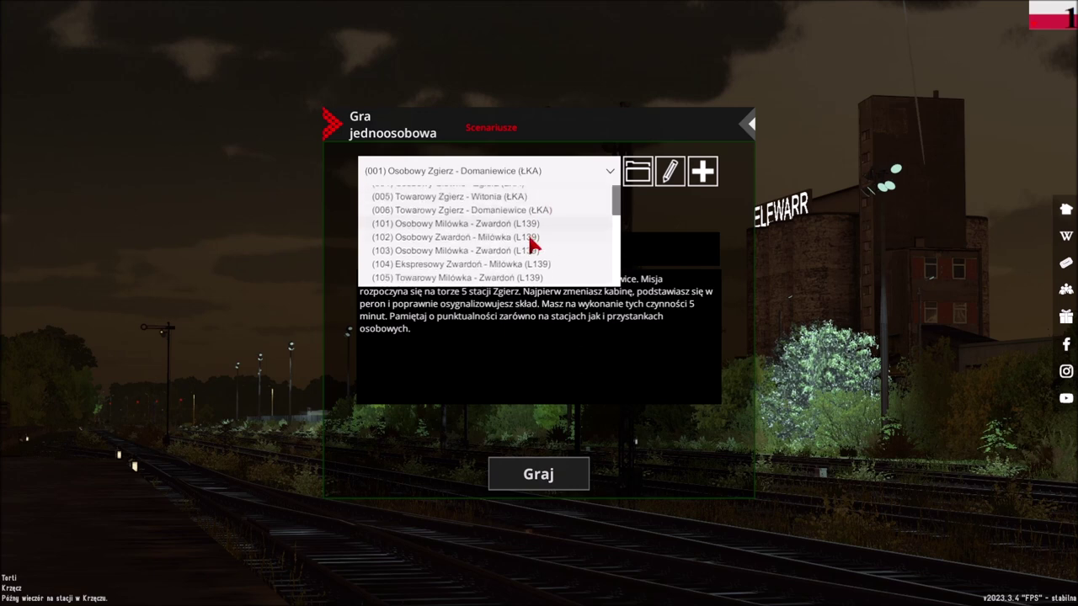
{"action": "left_click", "coordinate": [517, 265]}
Look through the list of available single-player scenarios.
{"action": "left_click", "coordinate": [519, 173]}
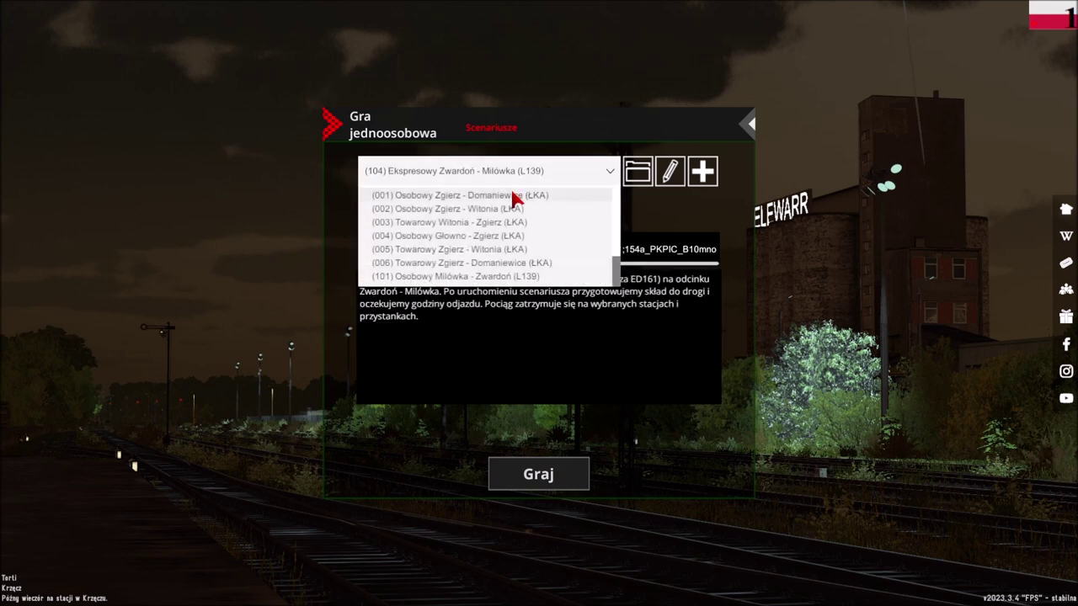
{"action": "scroll", "coordinate": [518, 200], "scroll_direction": "down", "scroll_amount": 3}
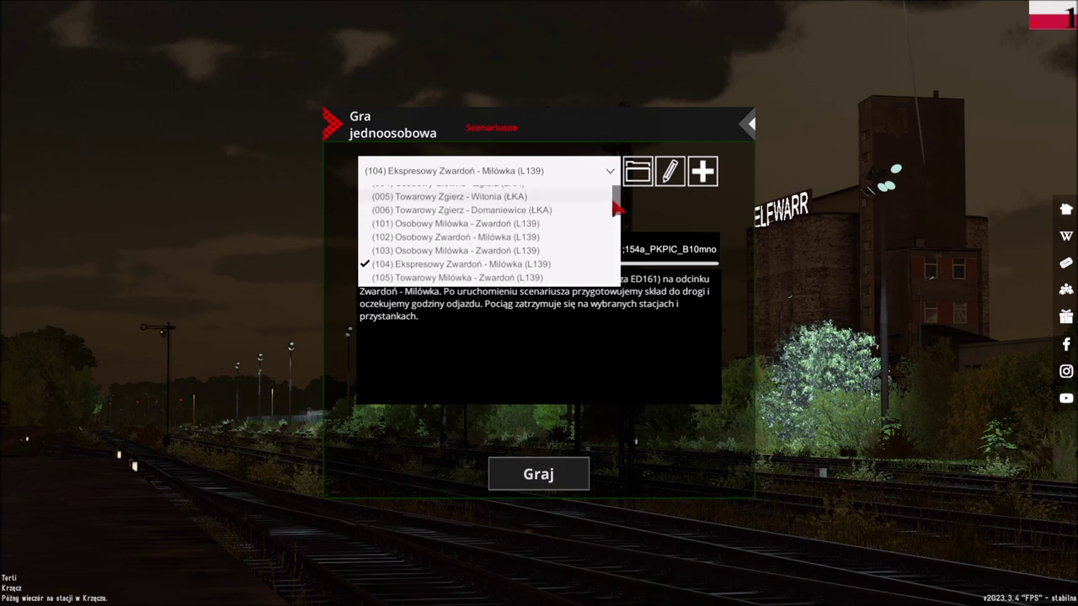
{"action": "scroll", "coordinate": [609, 233], "scroll_direction": "up", "scroll_amount": 3}
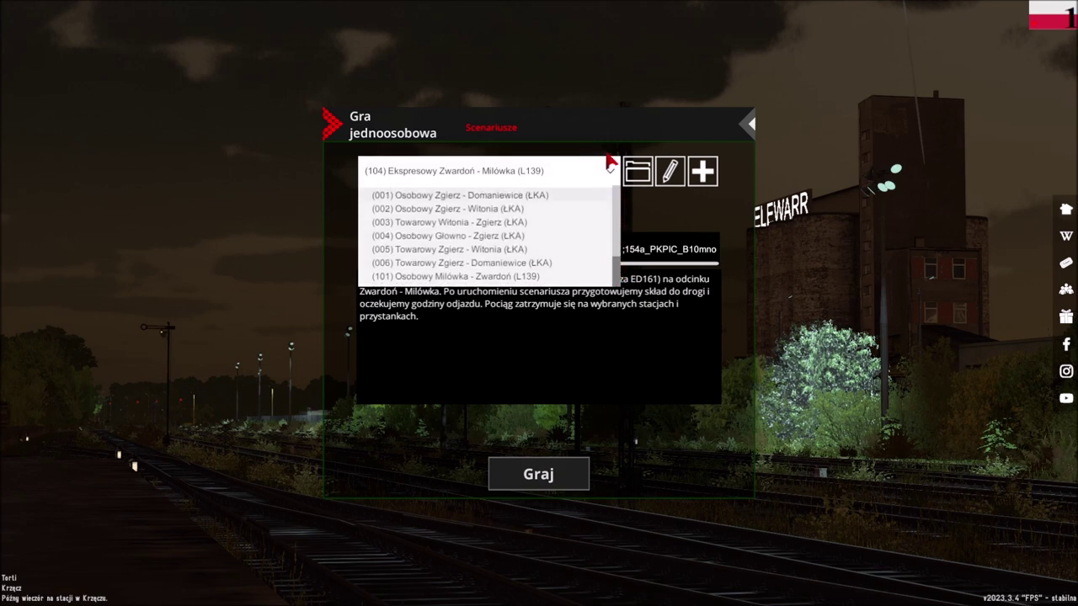
{"action": "scroll", "coordinate": [602, 210], "scroll_direction": "down", "scroll_amount": 3}
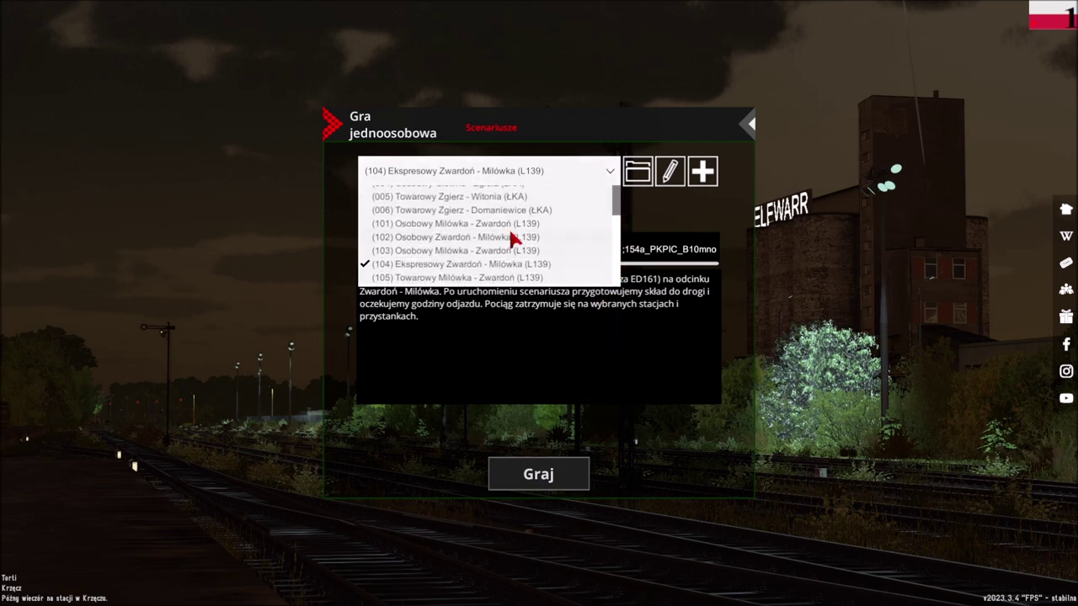
{"action": "left_click", "coordinate": [612, 172]}
{"action": "left_click", "coordinate": [614, 174]}
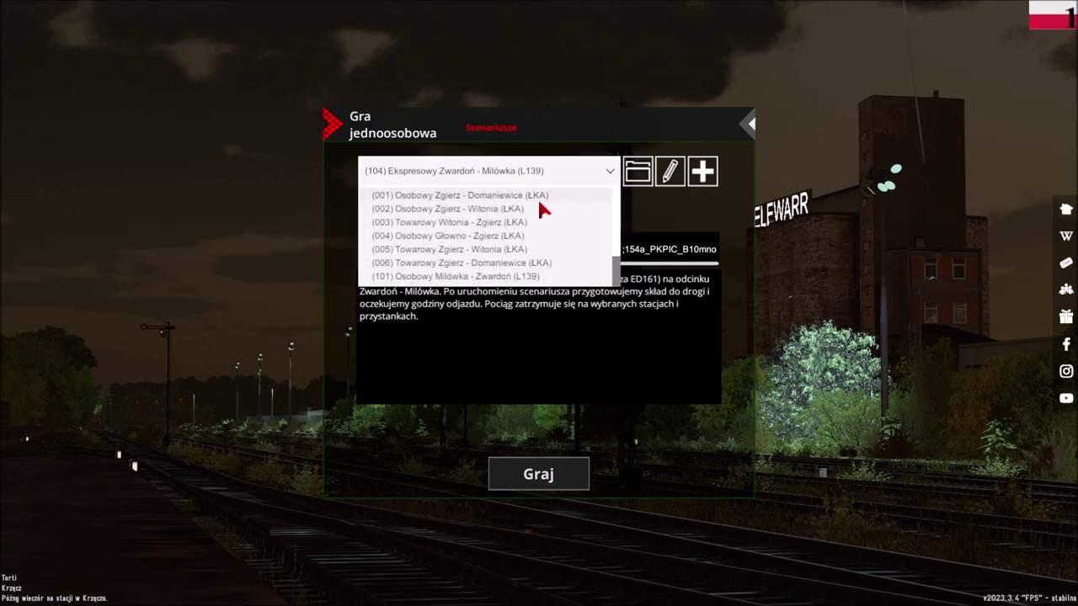
Select the scenario (001) Osobowy Zgierz - Domaniewice (ŁKA), and switch back to (104) Ekspresowy Zwardoń - Milówka (L139).
{"action": "left_click", "coordinate": [489, 196]}
{"action": "left_click", "coordinate": [486, 173]}
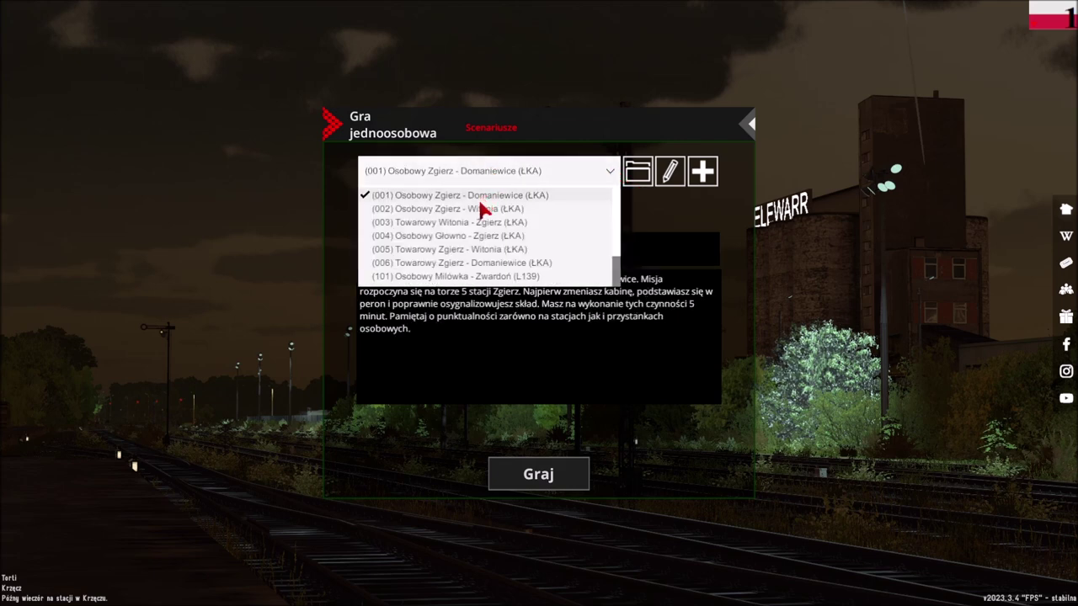
{"action": "scroll", "coordinate": [495, 253], "scroll_direction": "down", "scroll_amount": 3}
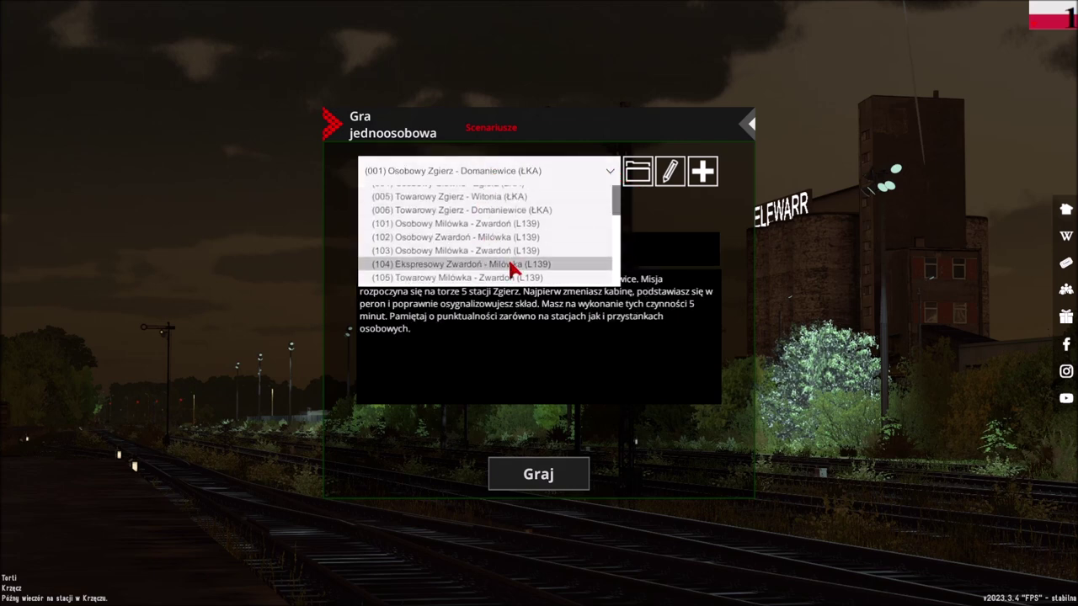
{"action": "left_click", "coordinate": [512, 266]}
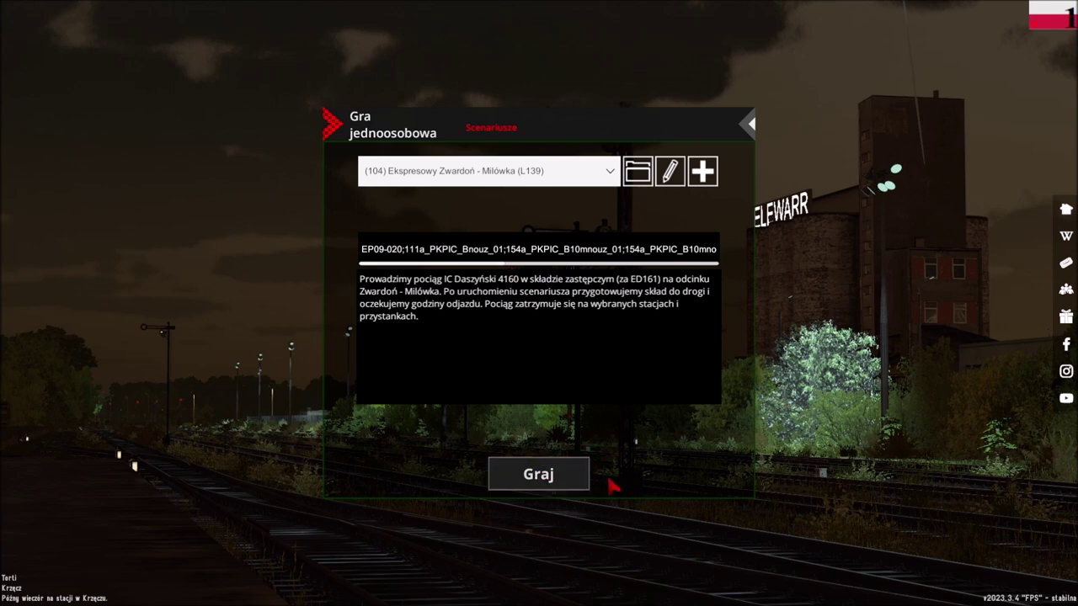
Check the scenario list once more without changing the selected scenario.
{"action": "left_click", "coordinate": [490, 178]}
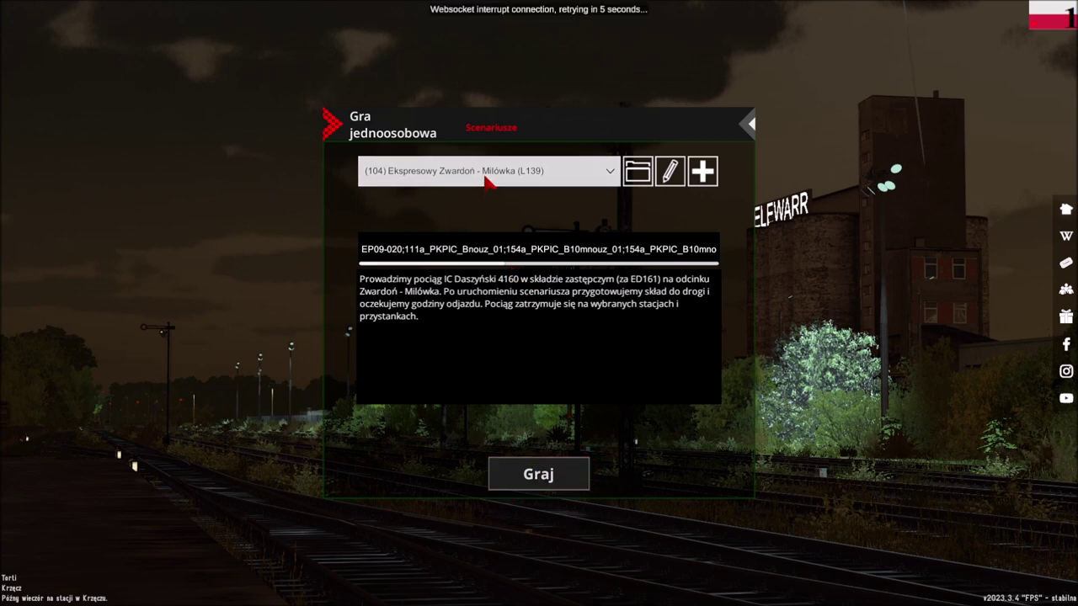
{"action": "left_click", "coordinate": [749, 126]}
{"action": "left_click", "coordinate": [464, 169]}
{"action": "scroll", "coordinate": [476, 250], "scroll_direction": "down", "scroll_amount": 3}
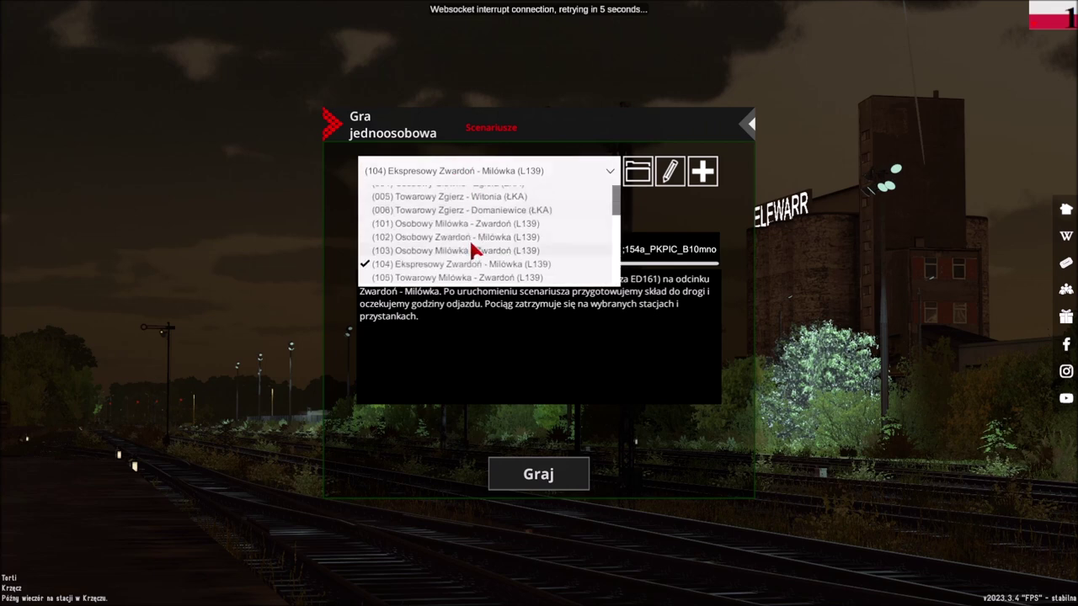
{"action": "left_click", "coordinate": [505, 175]}
Leave the single-player mode and open the multiplayer driver mode, Tryb maszynisty.
{"action": "left_click", "coordinate": [749, 126]}
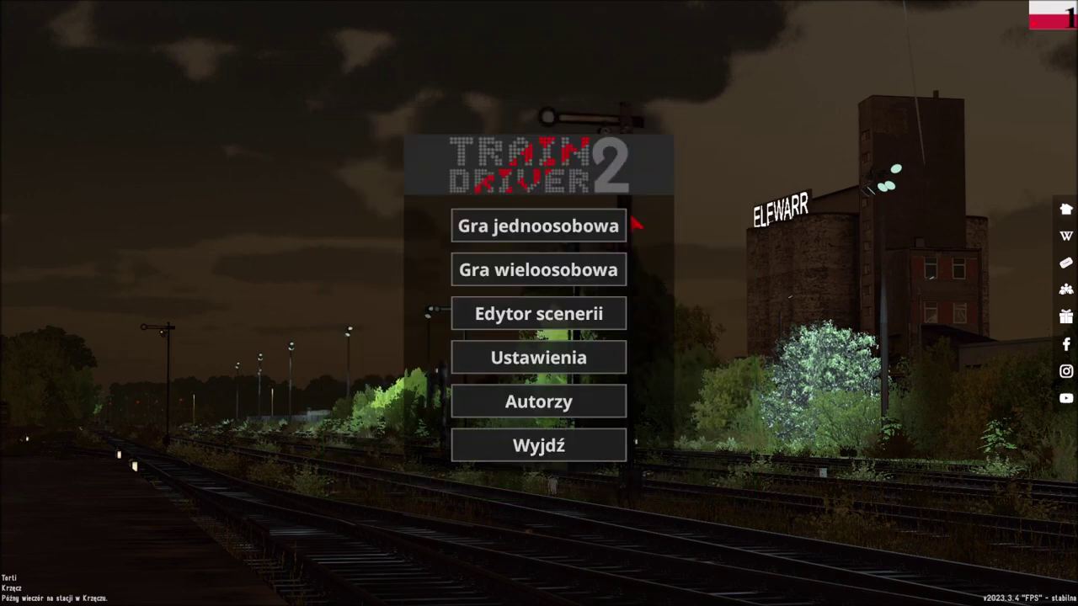
{"action": "left_click", "coordinate": [553, 268]}
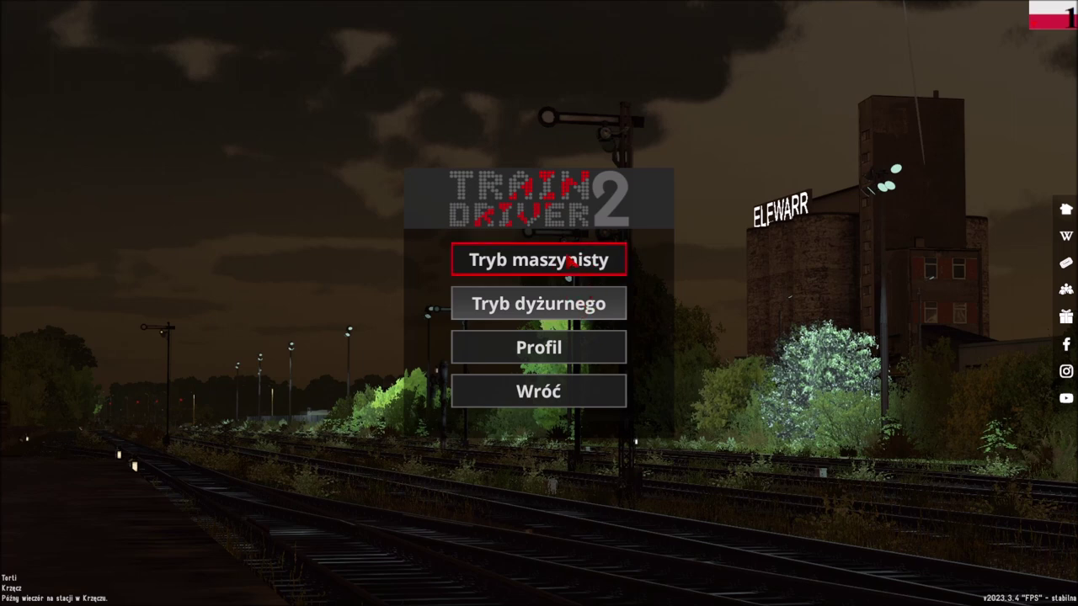
{"action": "left_click", "coordinate": [481, 245]}
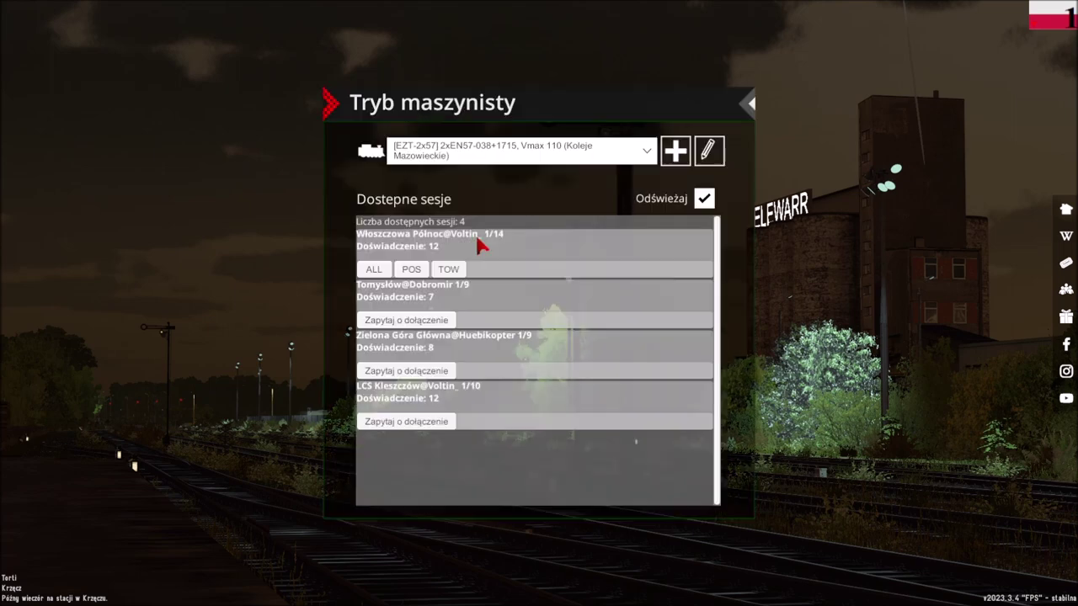
Choose the train [PAS-P] EP07 Vmax 125, 91m, 203t (TLK 54100-1 Doker) and join the Włoszczowa Północ session.
{"action": "left_click", "coordinate": [515, 156]}
{"action": "left_click", "coordinate": [506, 171]}
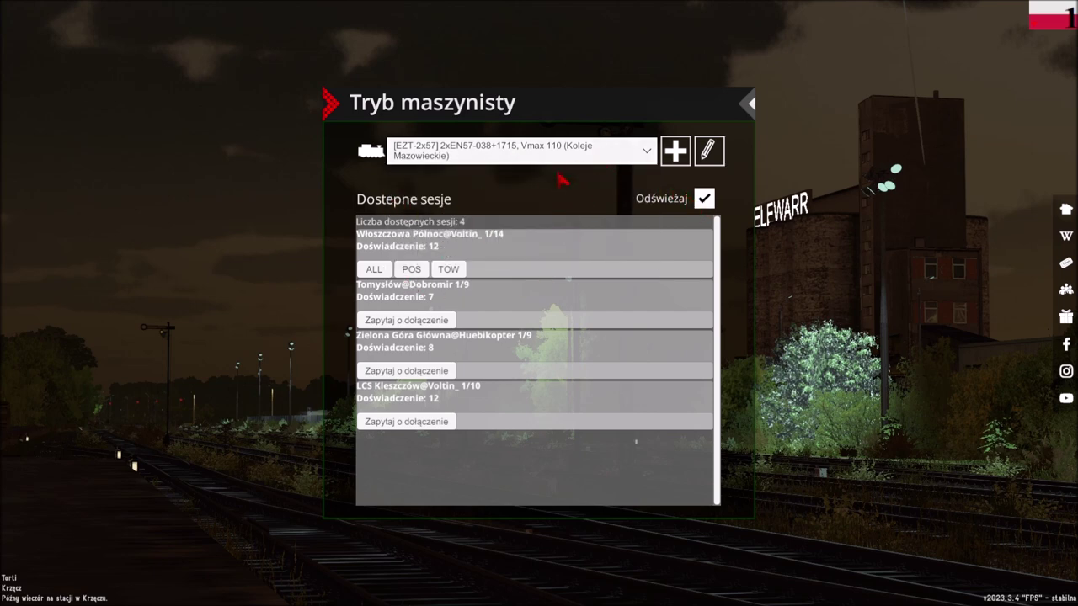
{"action": "left_click", "coordinate": [515, 154]}
{"action": "scroll", "coordinate": [522, 202], "scroll_direction": "down", "scroll_amount": 5}
{"action": "scroll", "coordinate": [571, 194], "scroll_direction": "down", "scroll_amount": 3}
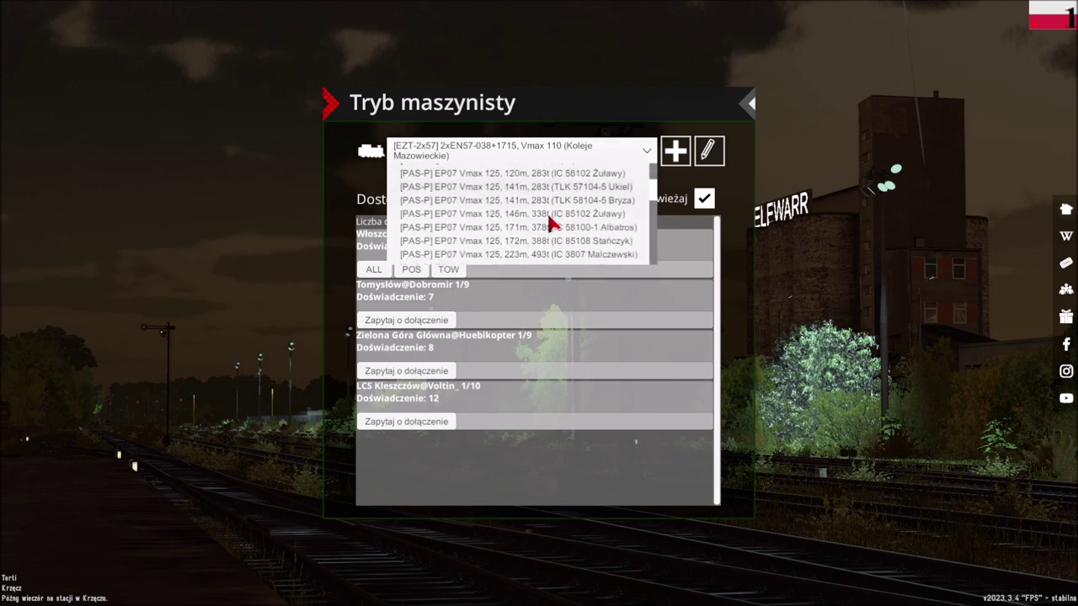
{"action": "scroll", "coordinate": [640, 229], "scroll_direction": "down", "scroll_amount": 5}
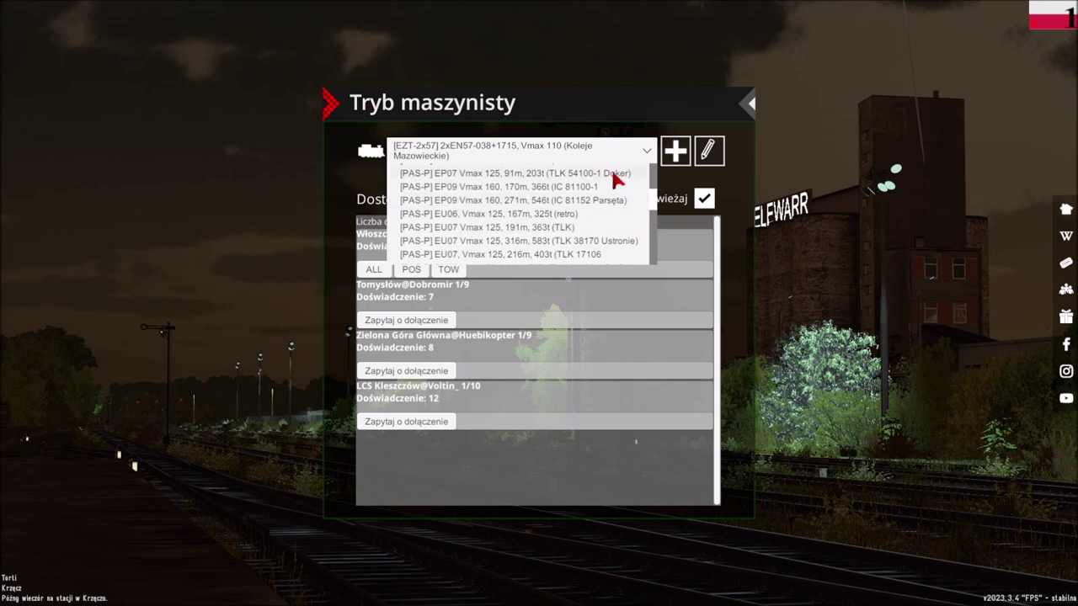
{"action": "left_click", "coordinate": [614, 174]}
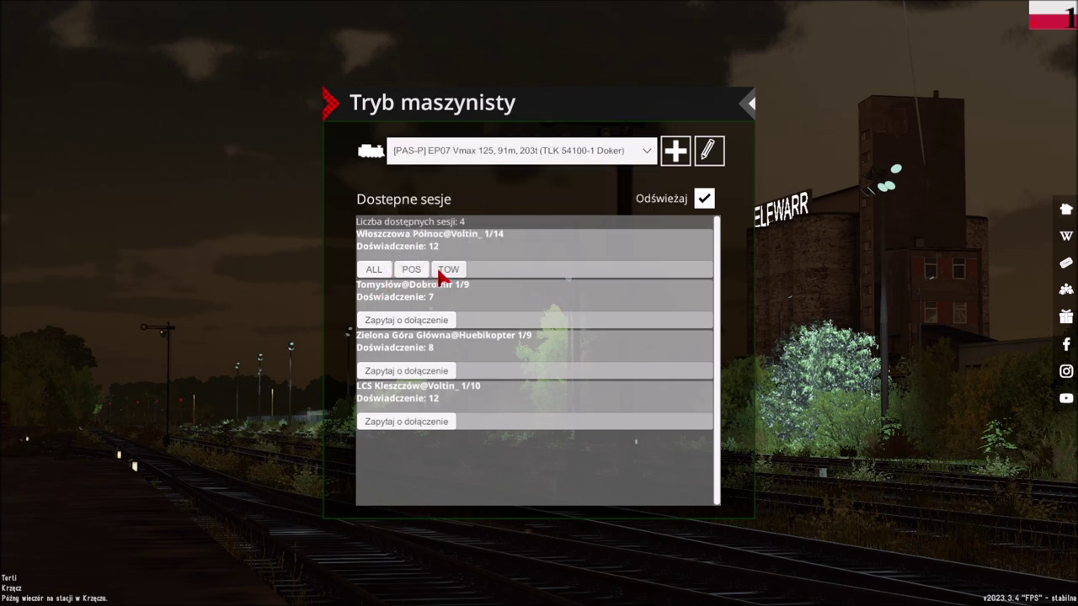
{"action": "left_click", "coordinate": [427, 275]}
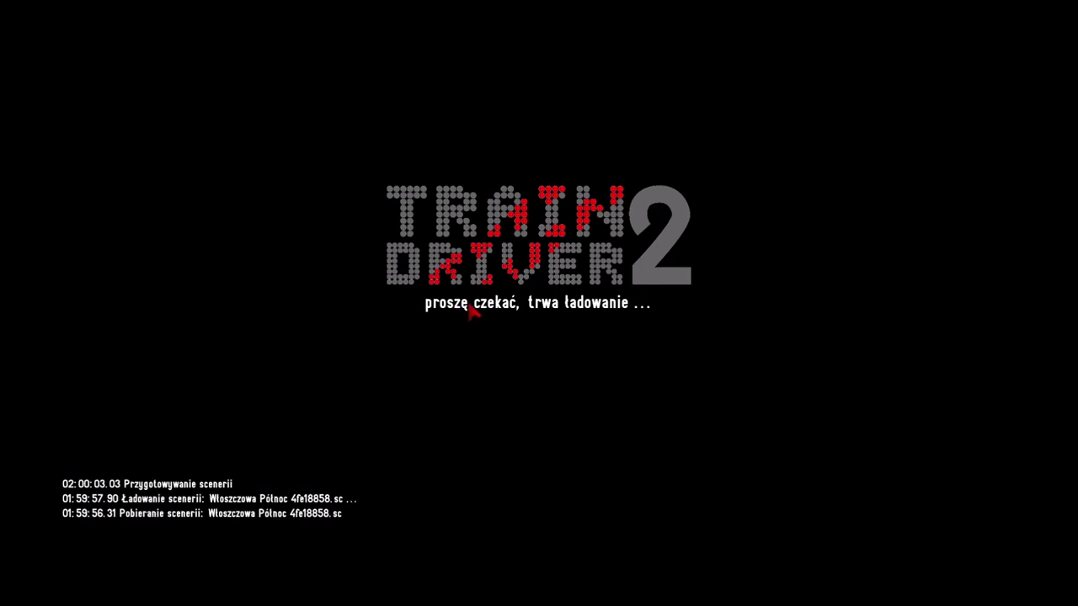
Switch to OBS to check the recording and return to the simulator.
{"action": "key", "text": "super"}
{"action": "left_click", "coordinate": [689, 594]}
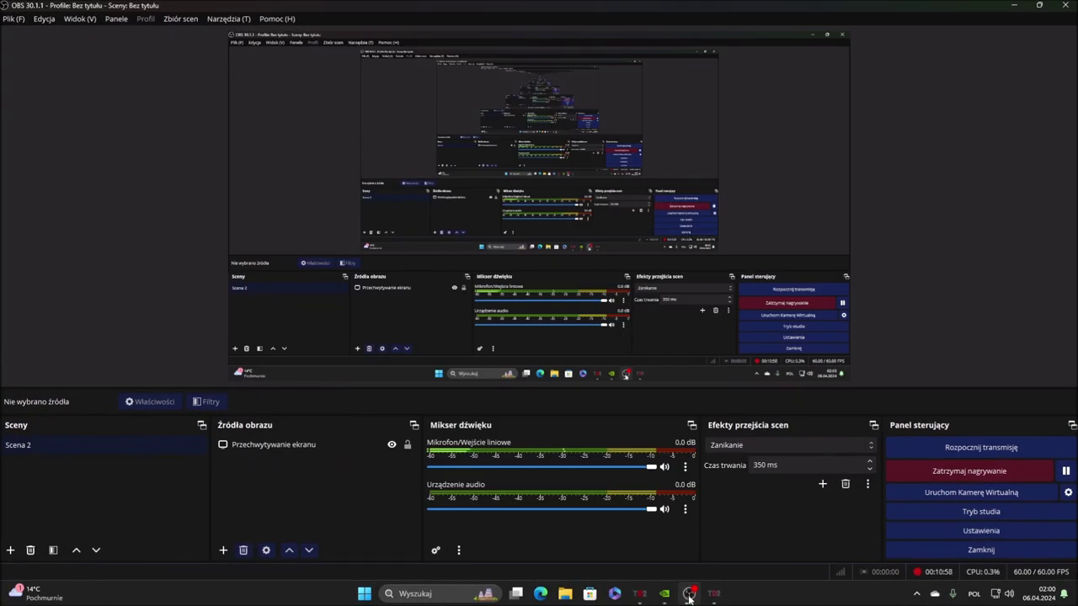
{"action": "left_click", "coordinate": [688, 595]}
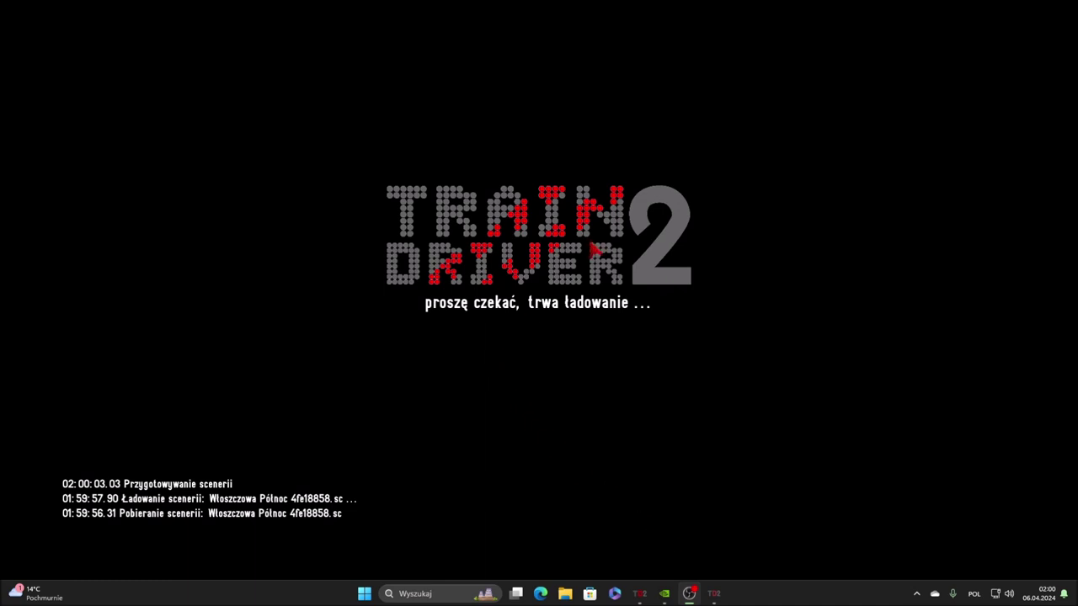